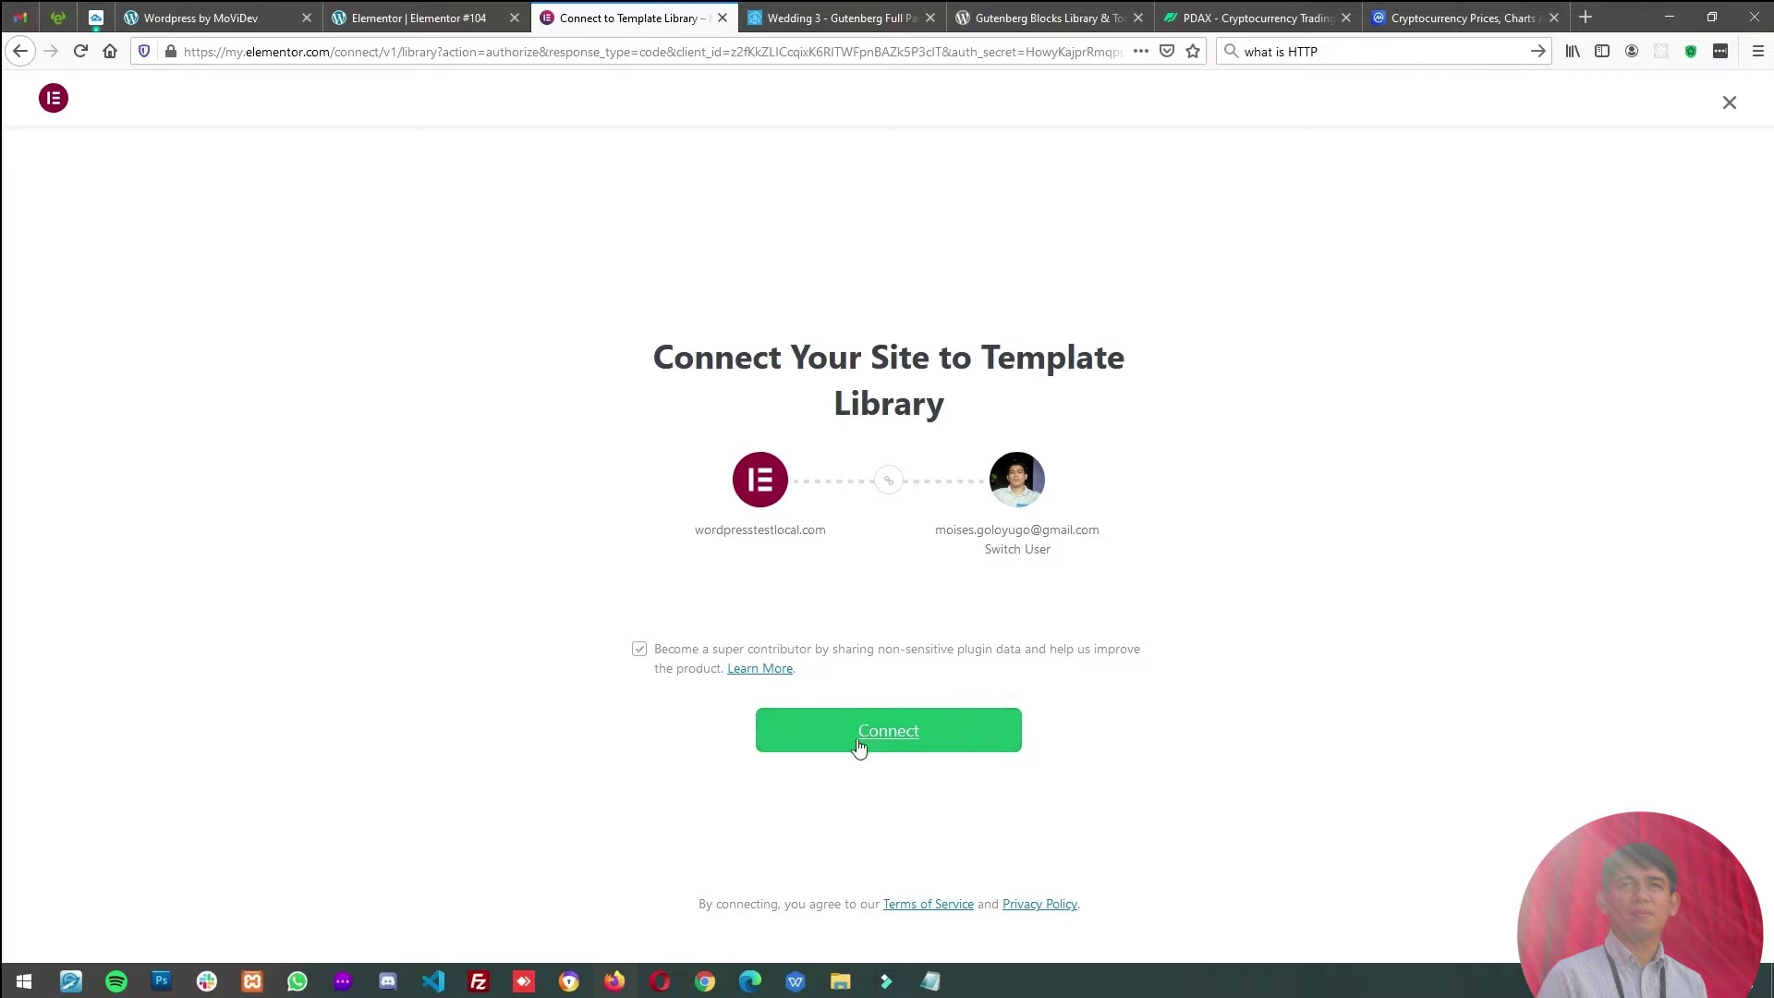
- Connect the site to the Elementor template library and review the inserted "How to Make a Website" page template
left_click(889, 732)
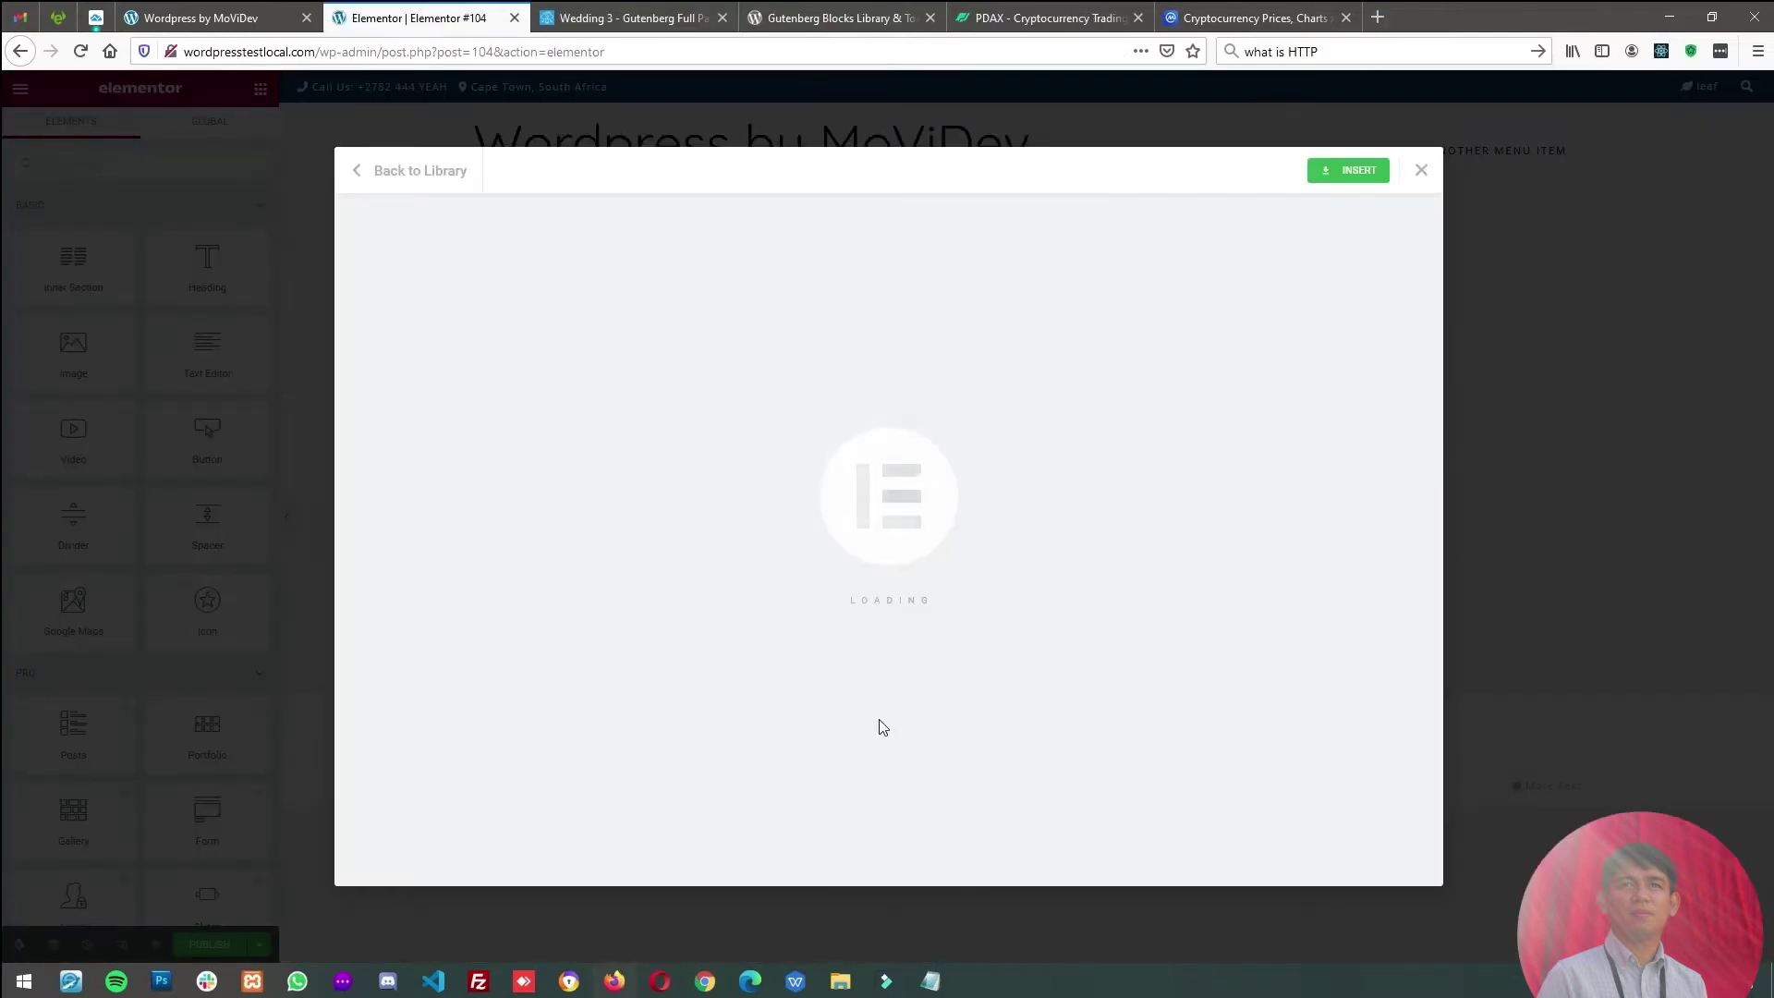
scroll(1511, 571, "down", 5)
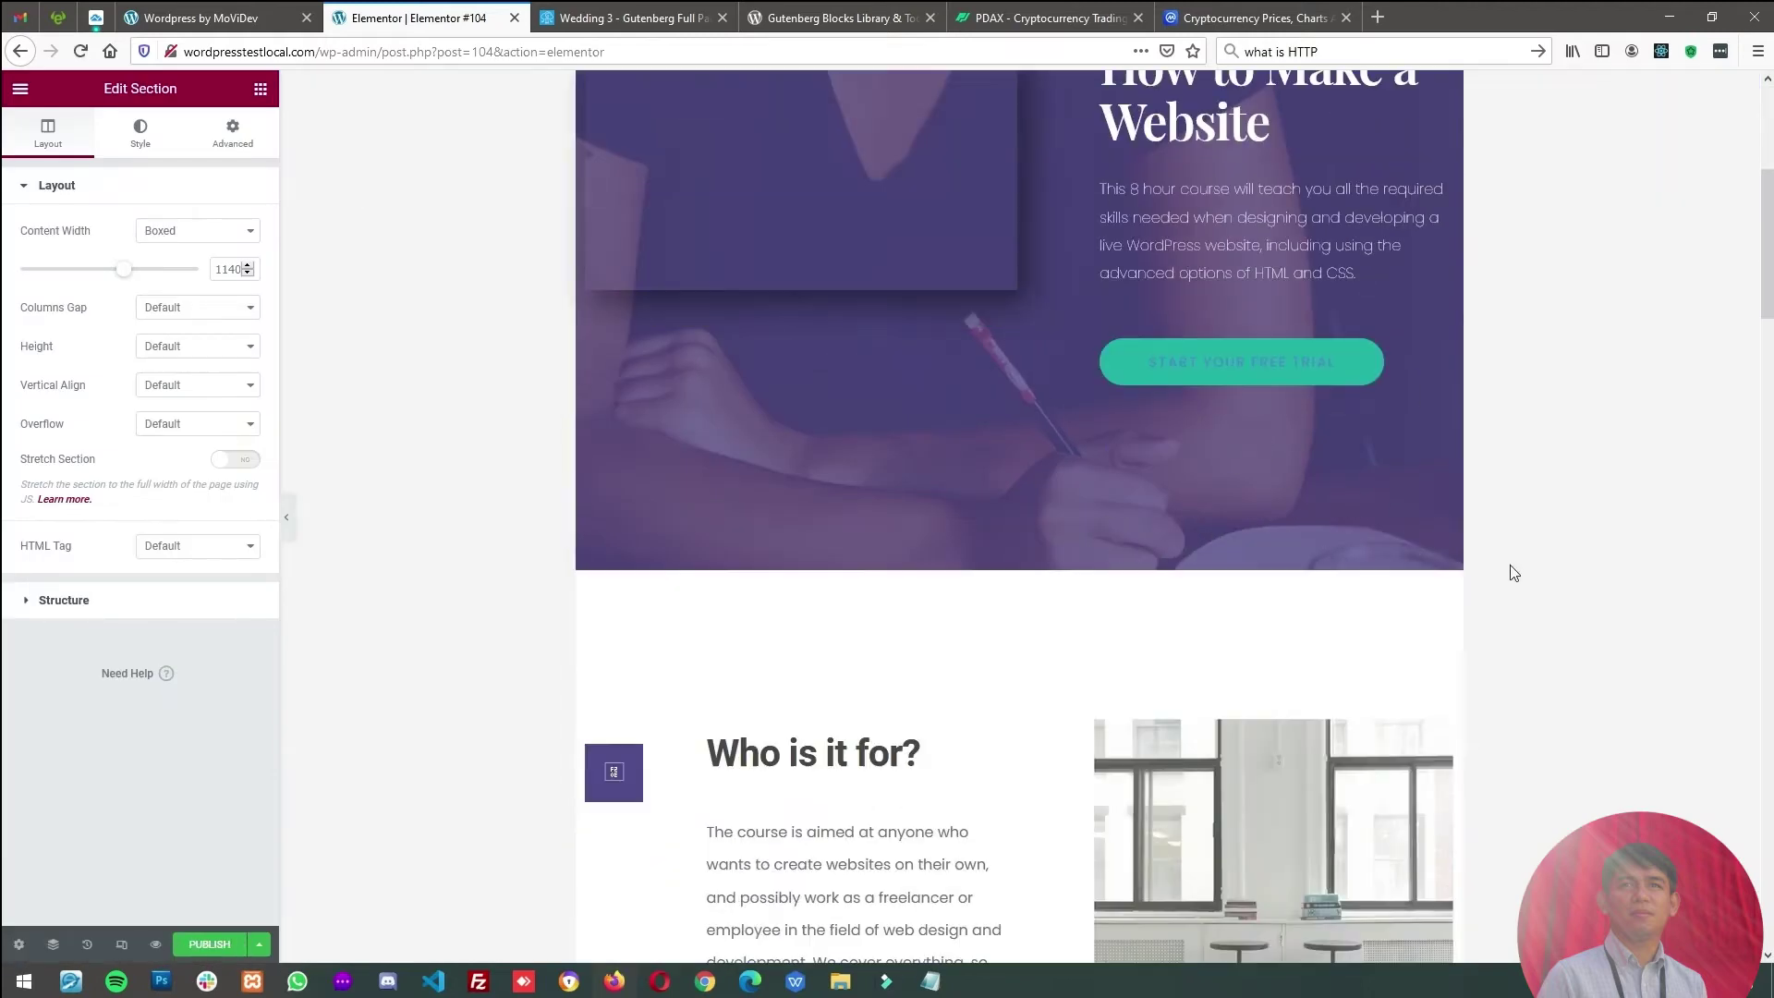
scroll(1514, 573, "down", 15)
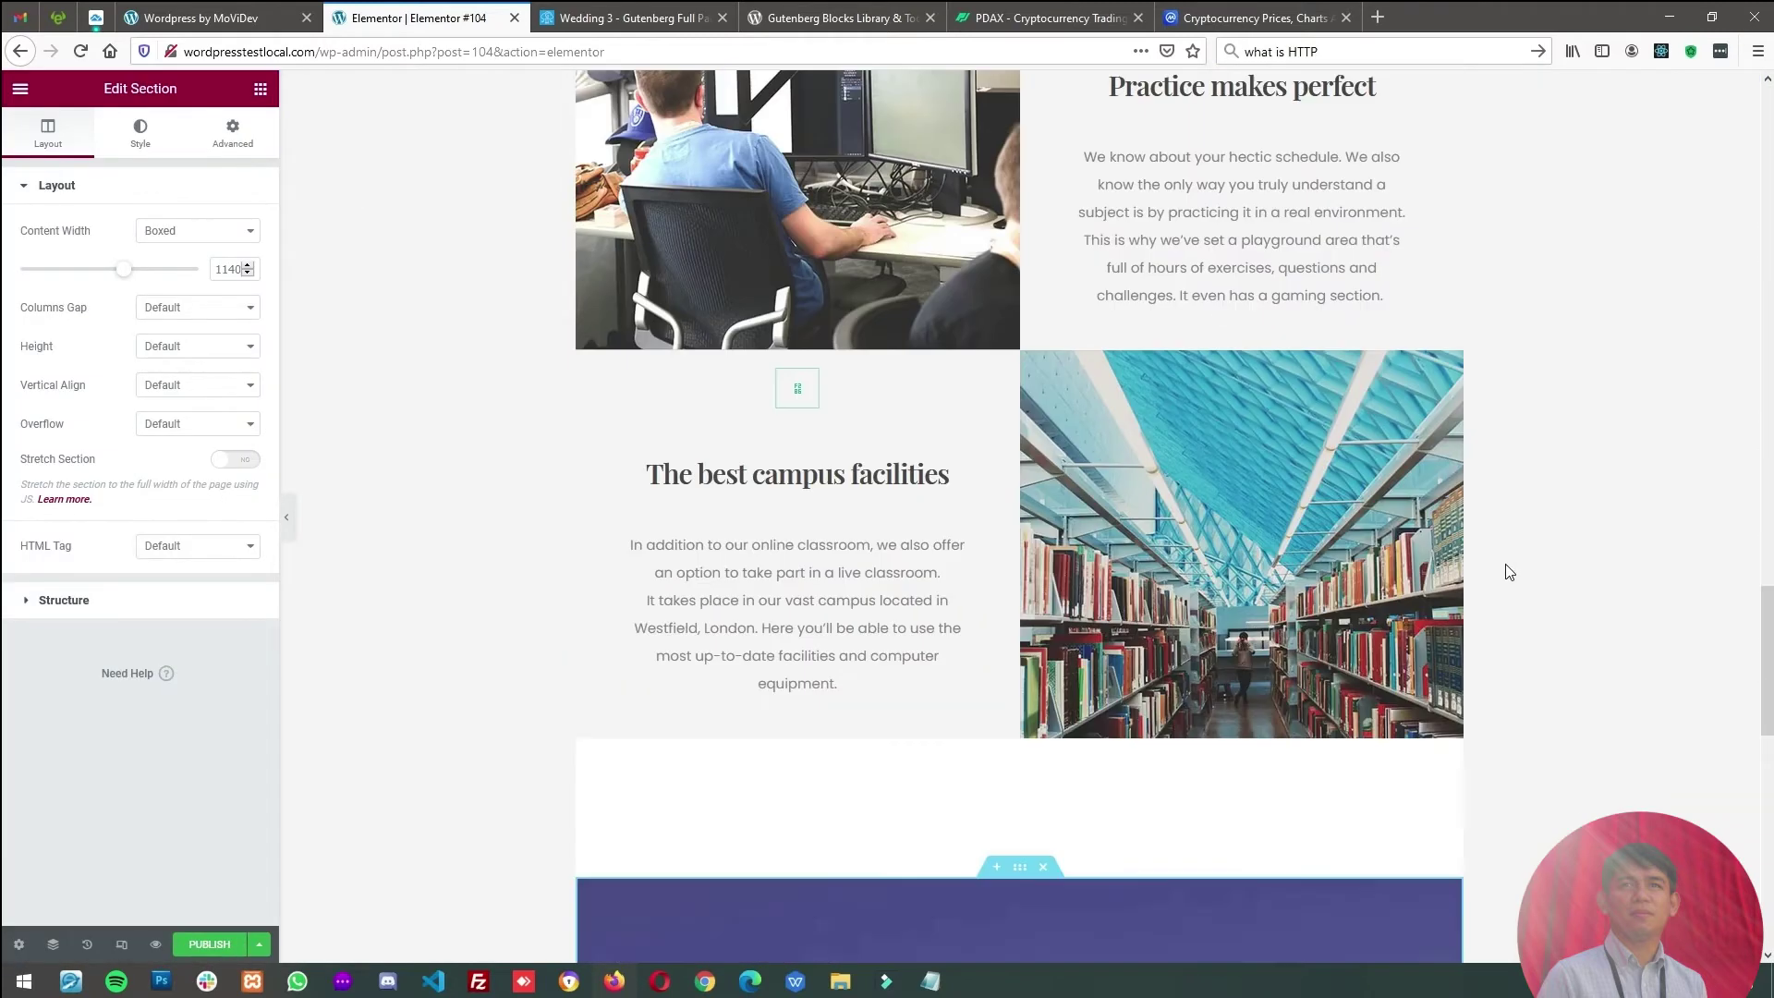
scroll(1509, 572, "down", 5)
scroll(1509, 572, "up", 20)
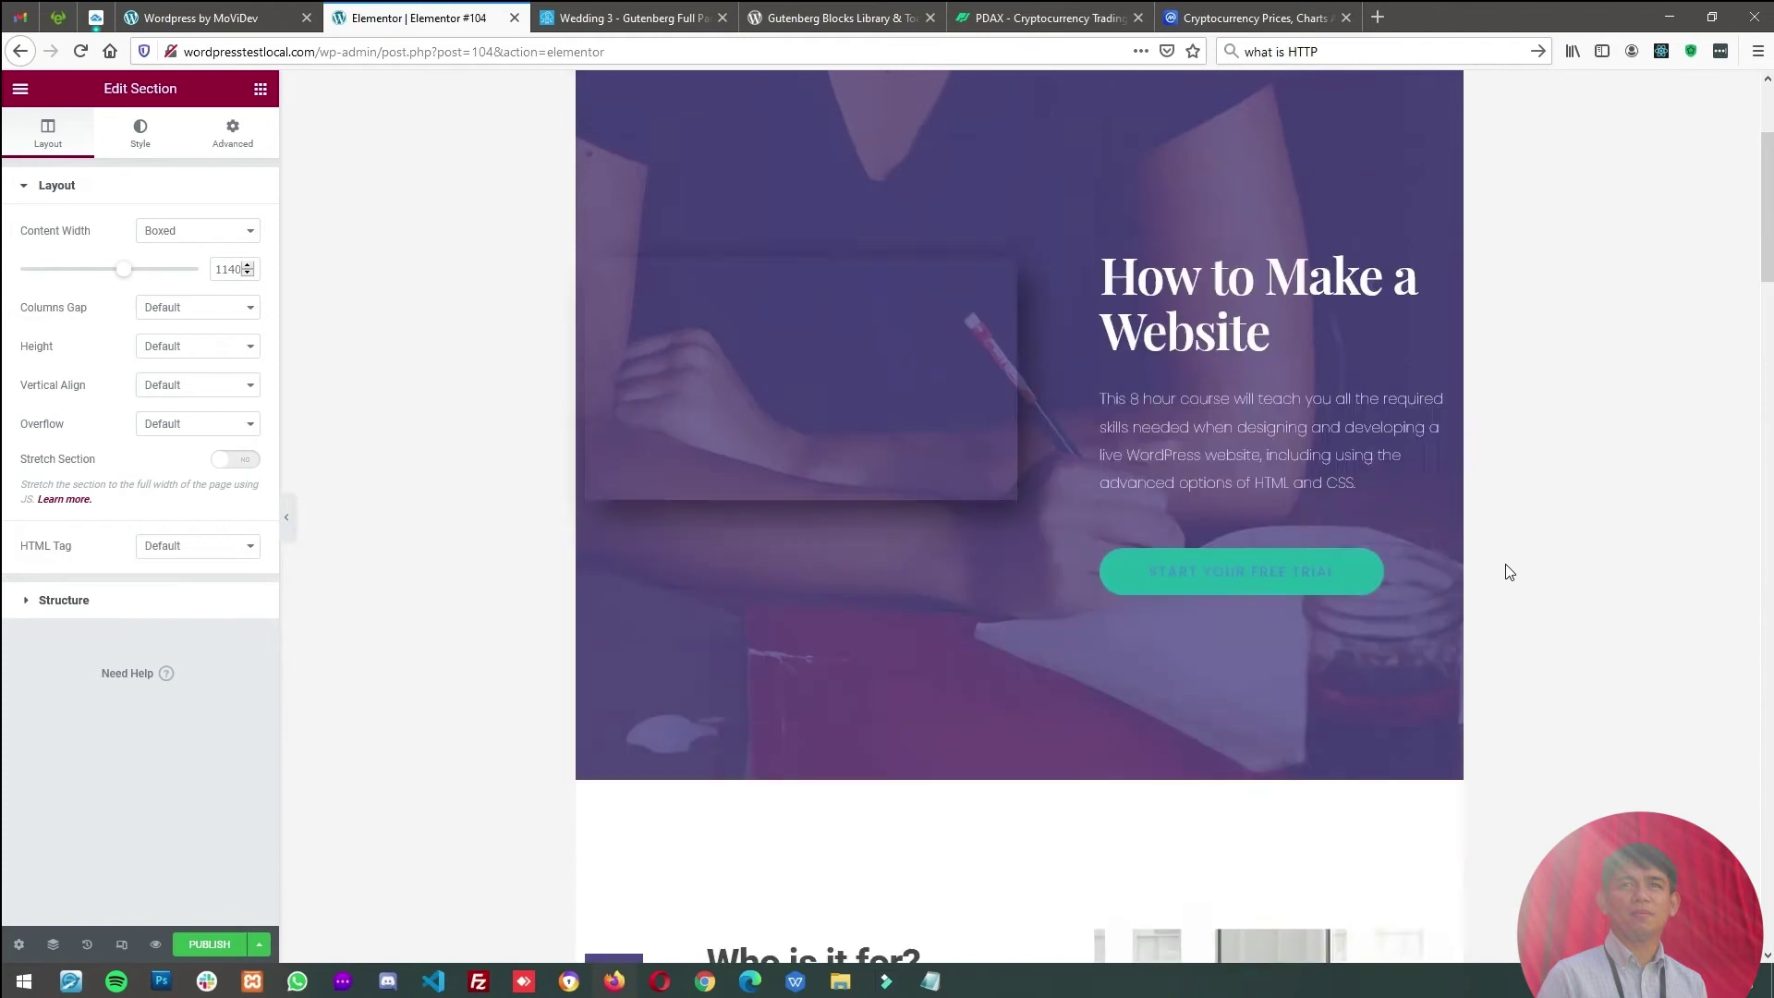
scroll(1507, 571, "up", 3)
scroll(1300, 605, "down", 11)
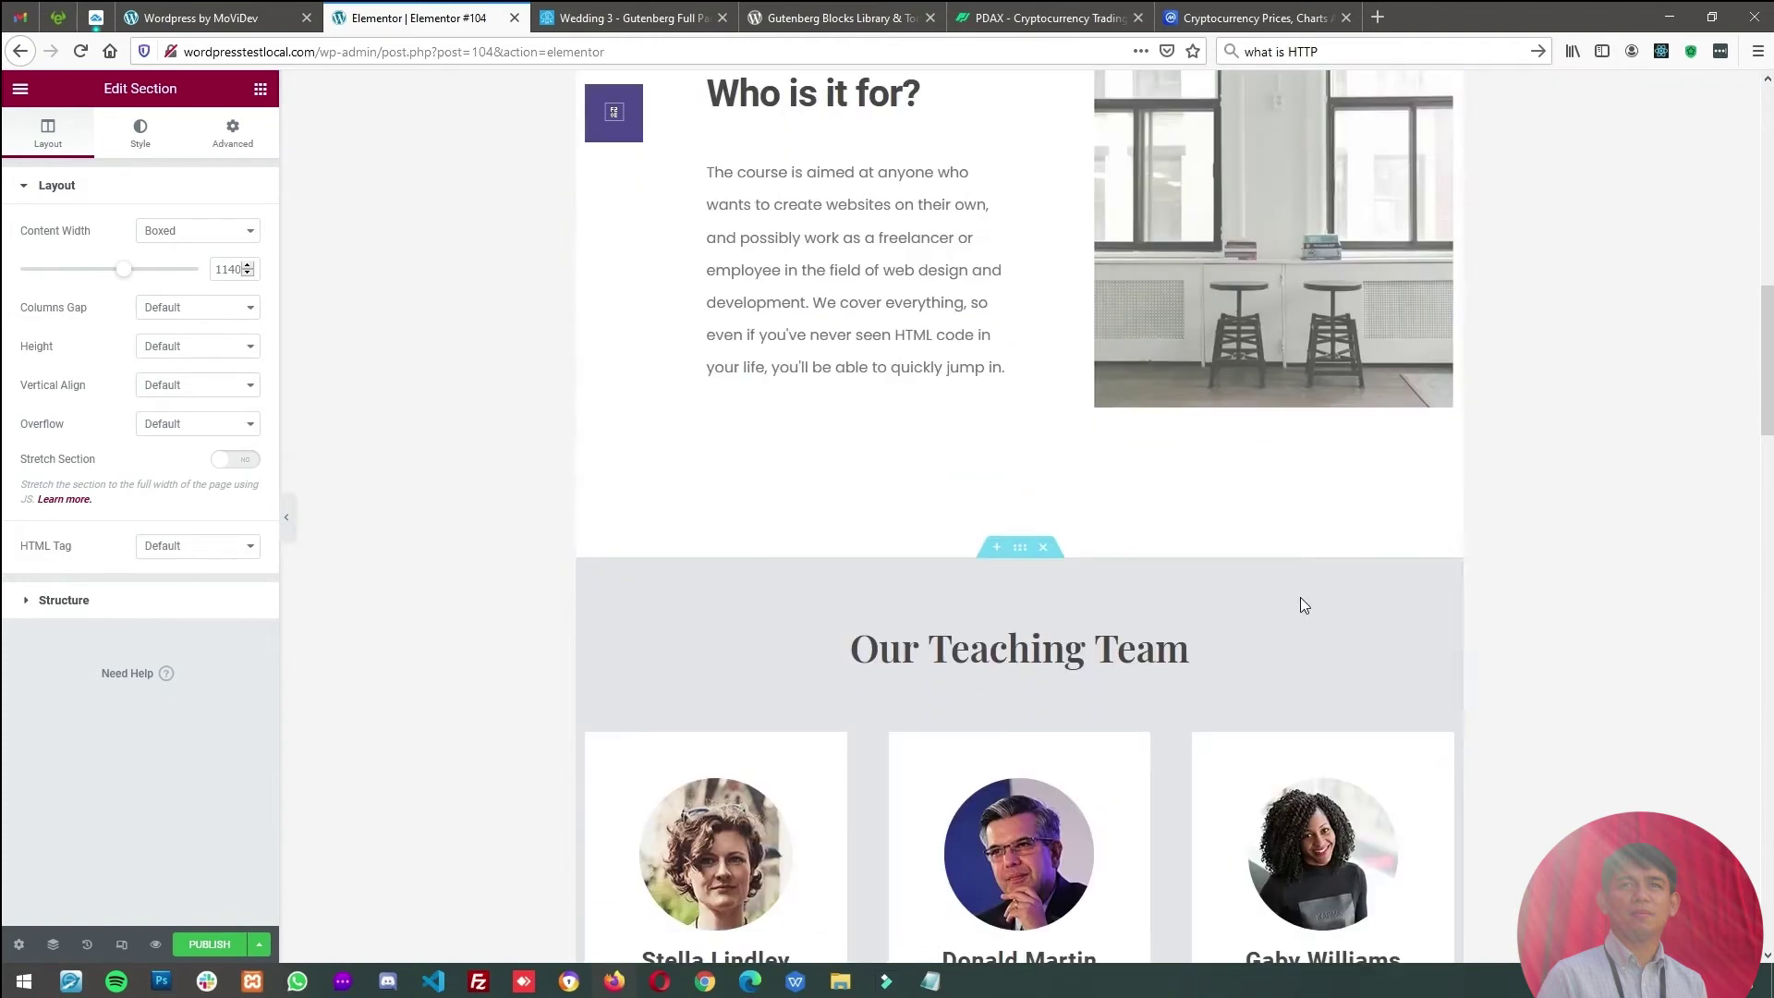
- Publish the template-based page and look through its live version
left_click(197, 957)
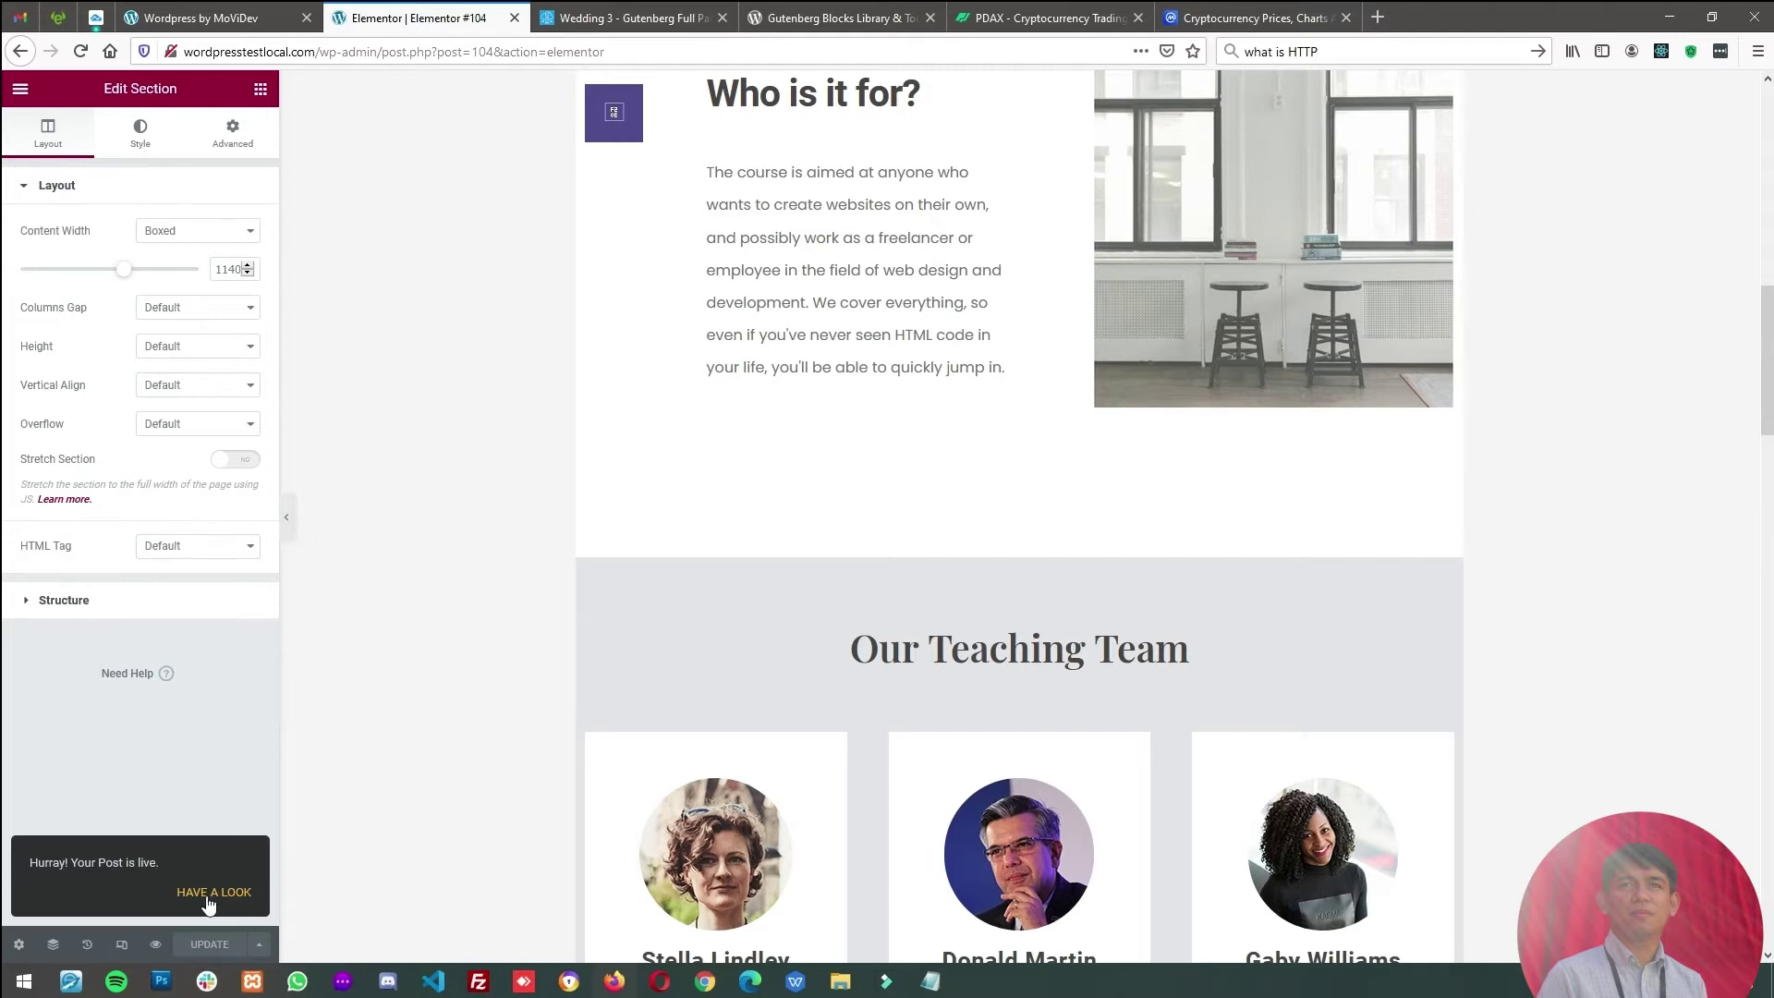
left_click(209, 892)
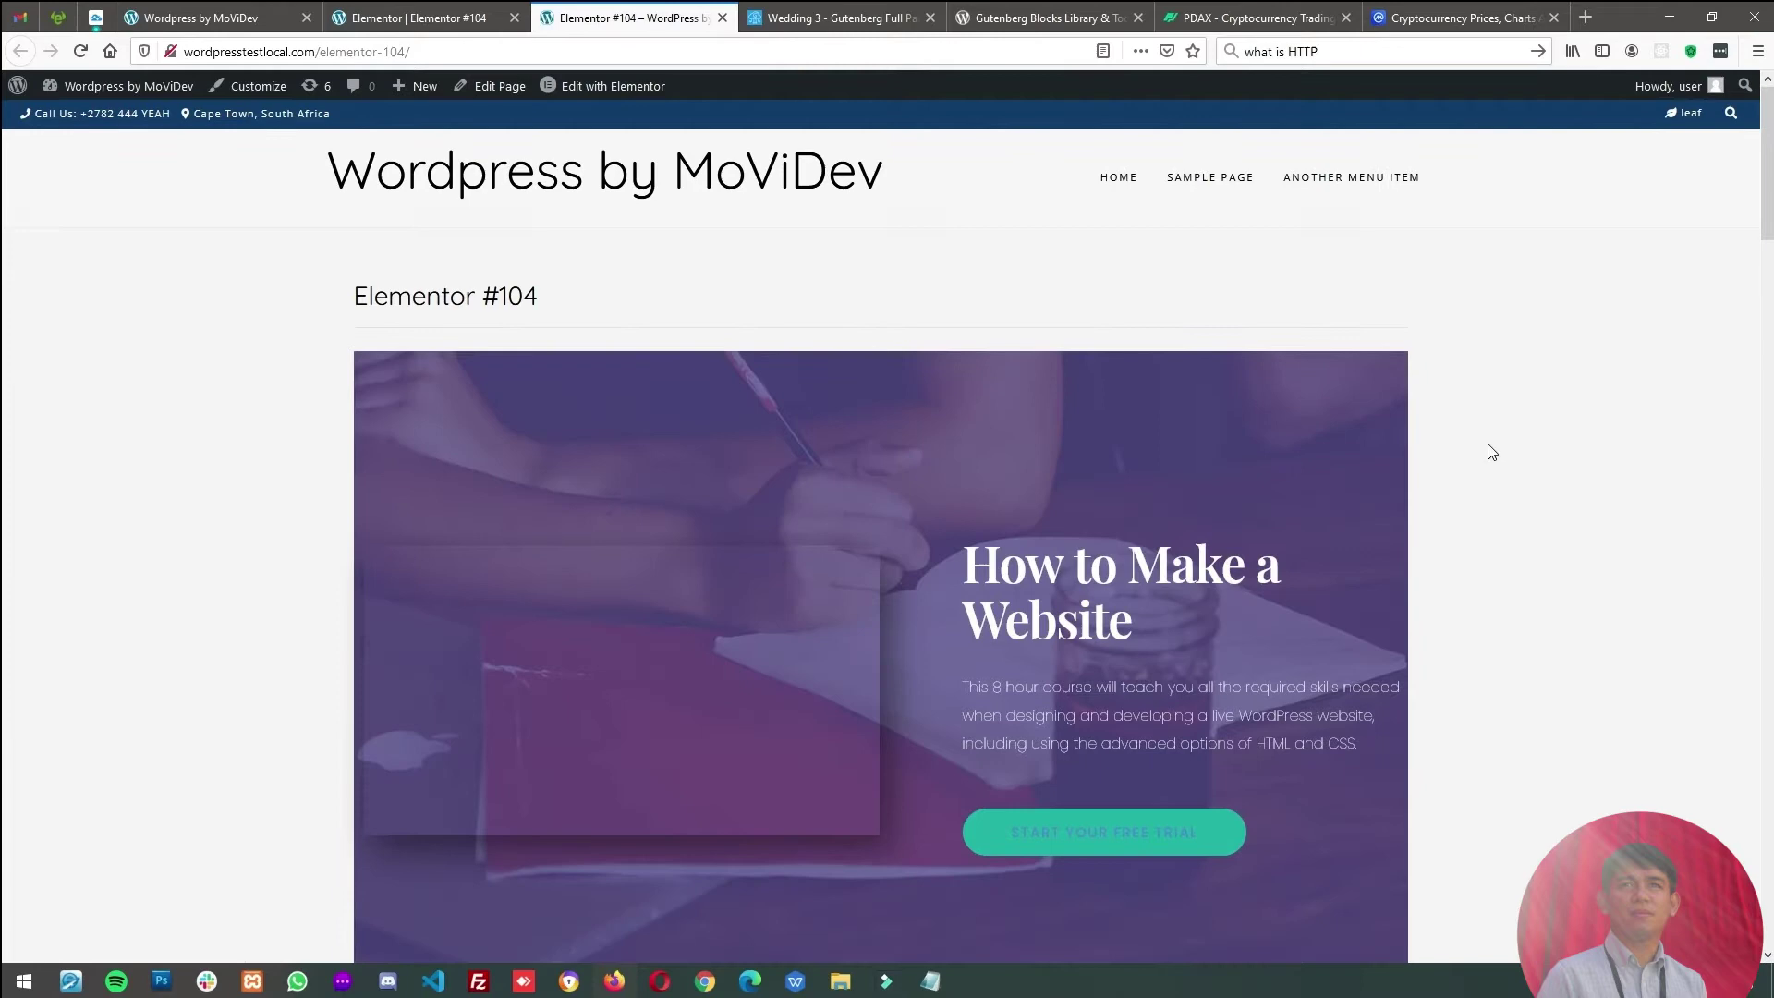
scroll(1489, 447, "down", 15)
scroll(1488, 491, "down", 15)
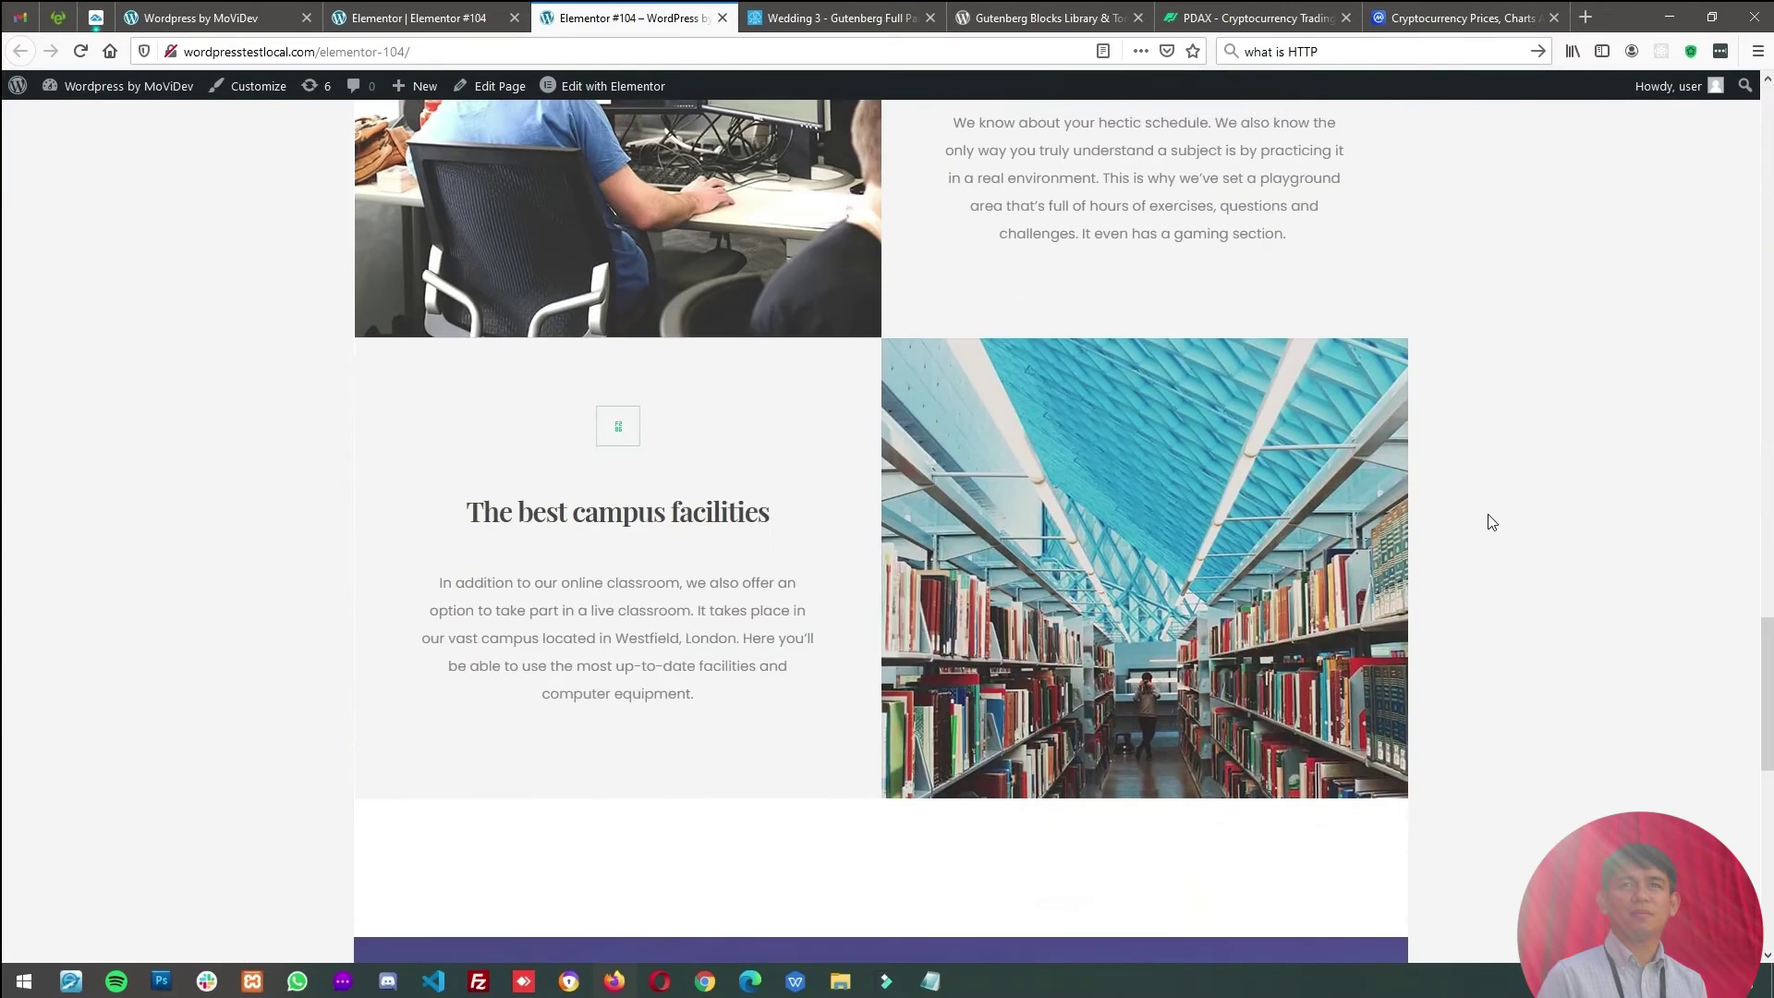
scroll(1488, 523, "up", 20)
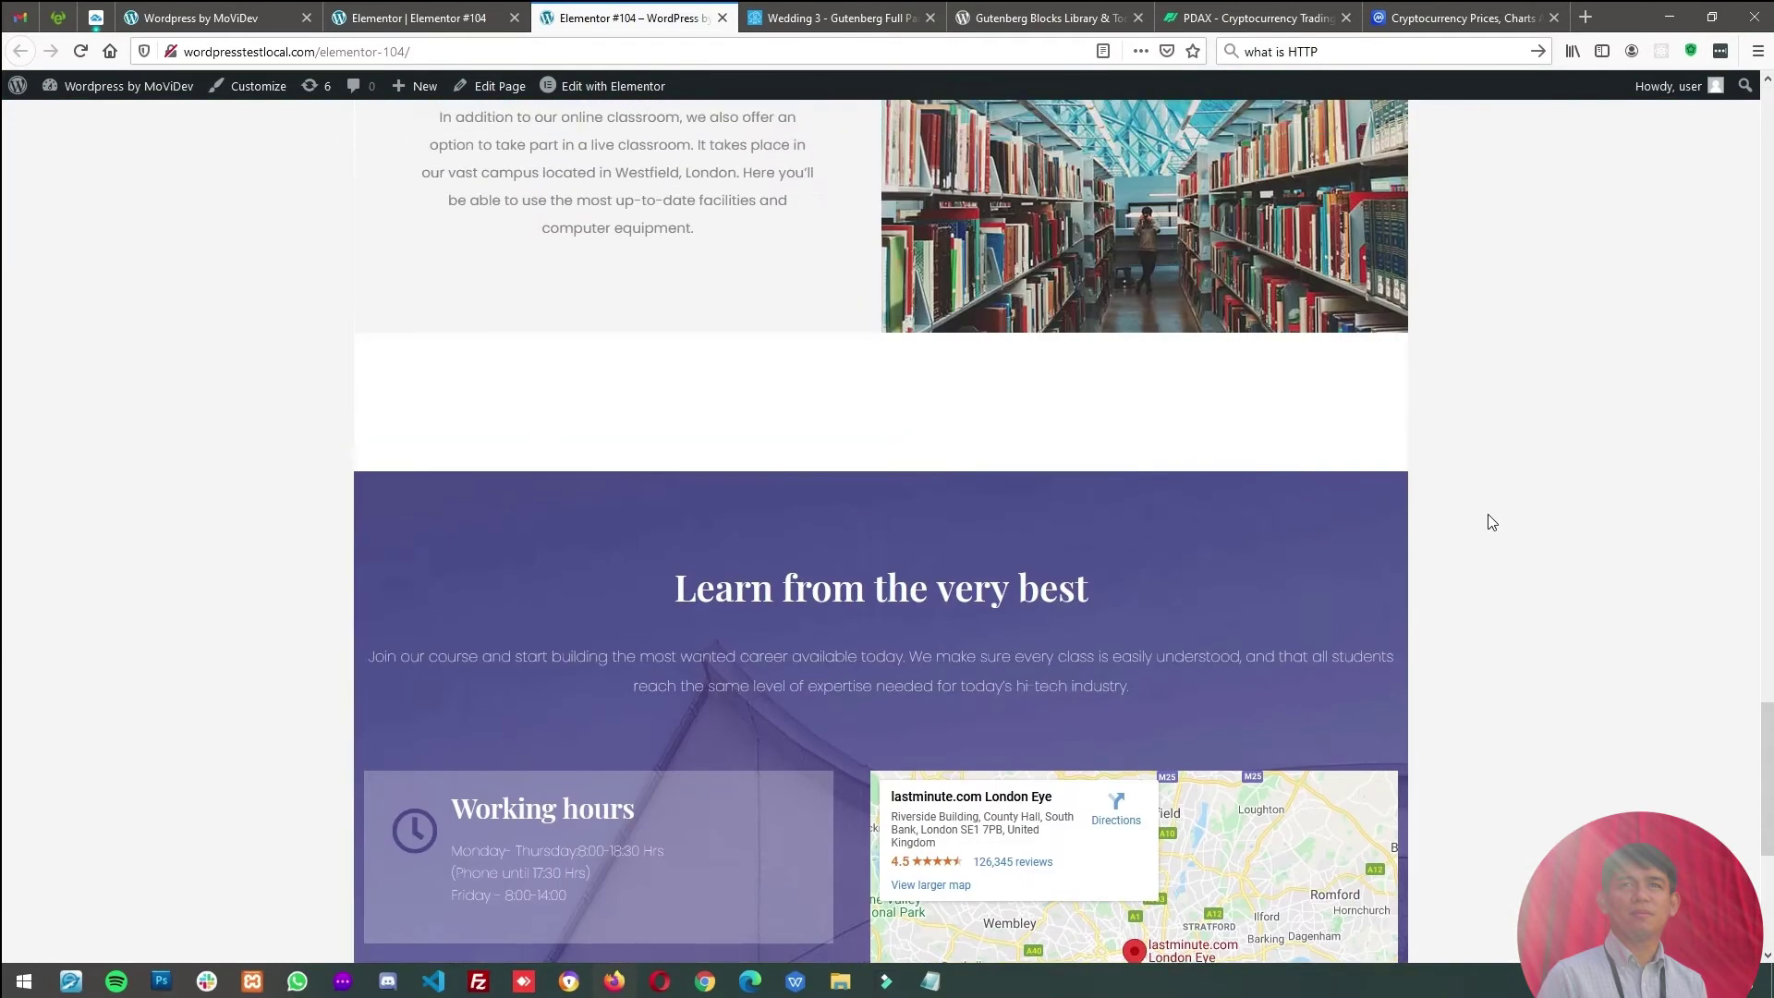
scroll(1503, 529, "up", 5)
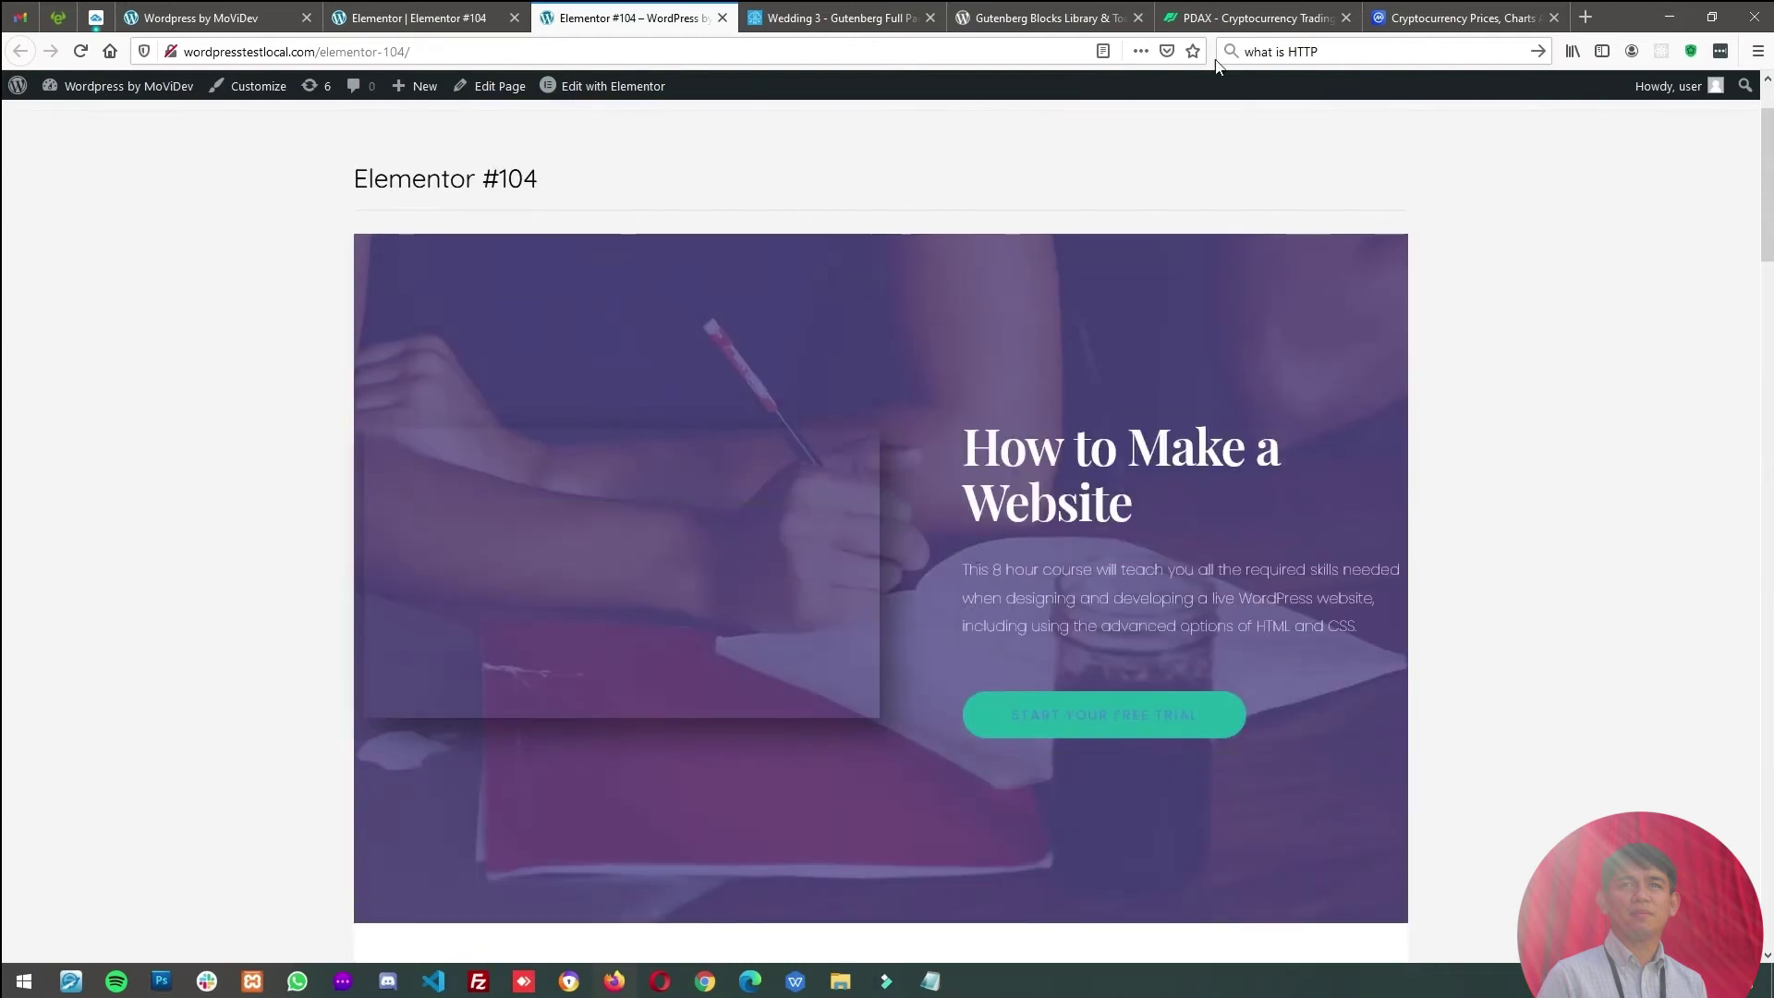
- Return to the Elementor editor and exit it to the WordPress list of all pages, confirming leaving the page
left_click(417, 21)
scroll(467, 421, "up", 10)
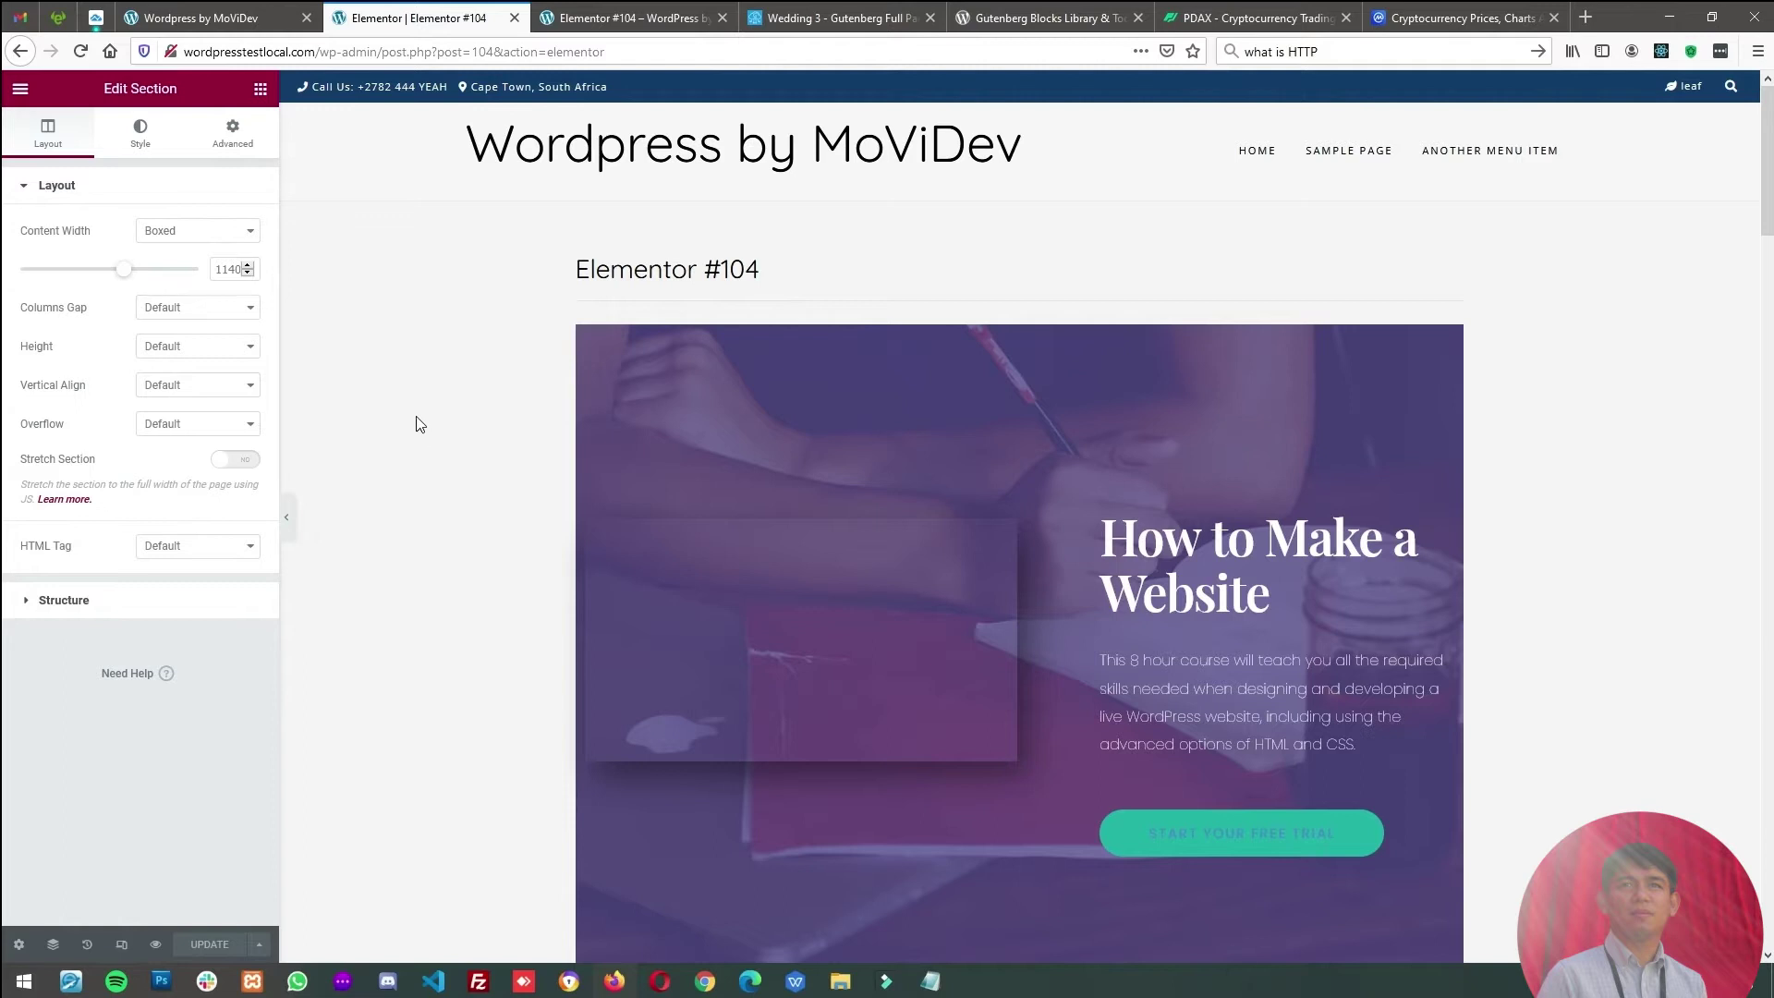
left_click(31, 91)
left_click(92, 413)
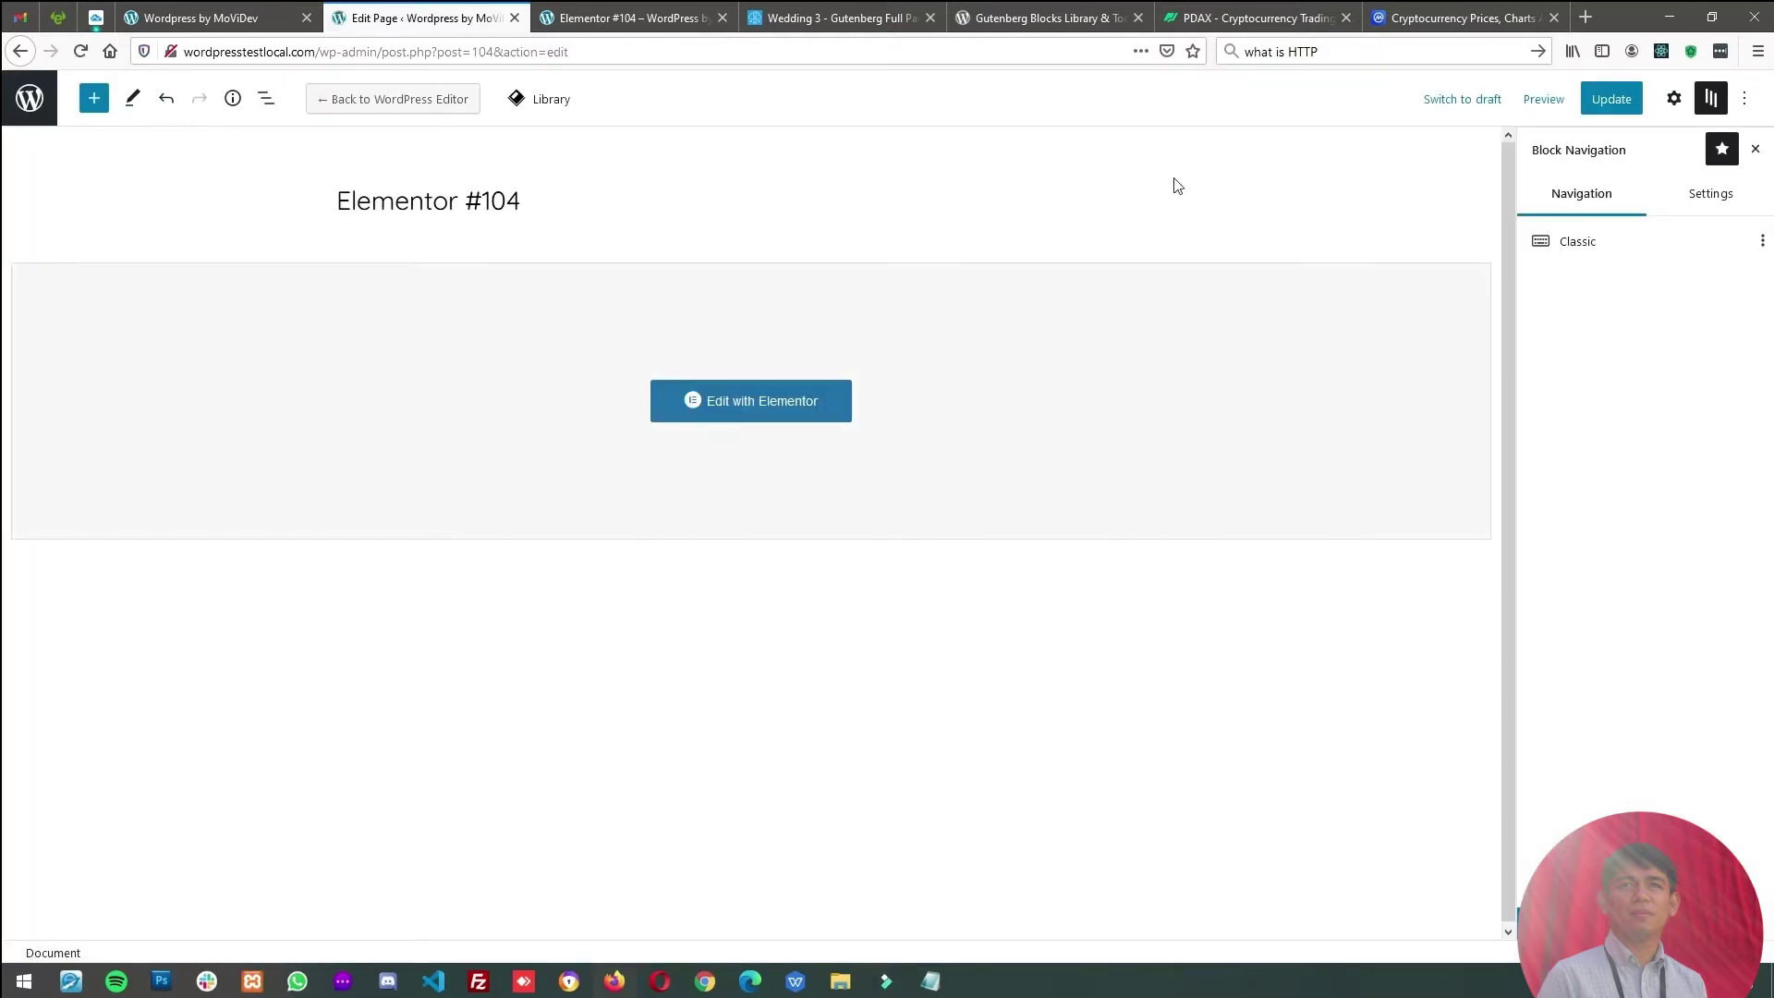
left_click(31, 105)
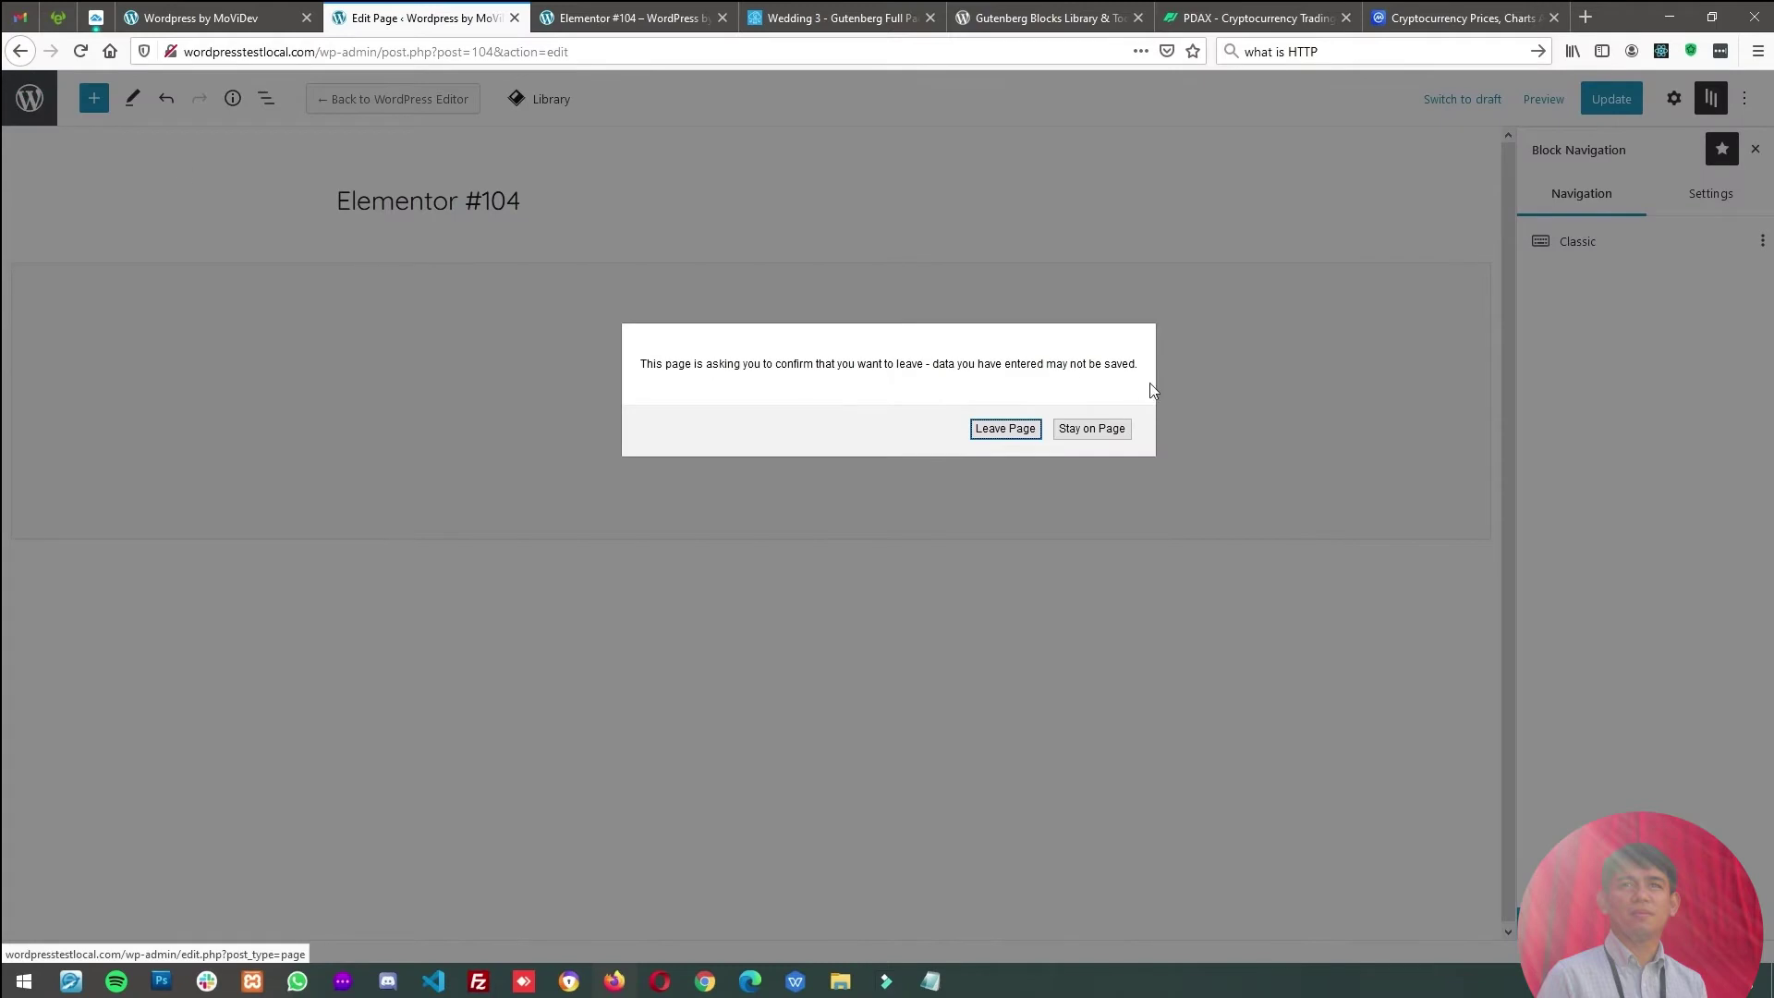
left_click(1006, 429)
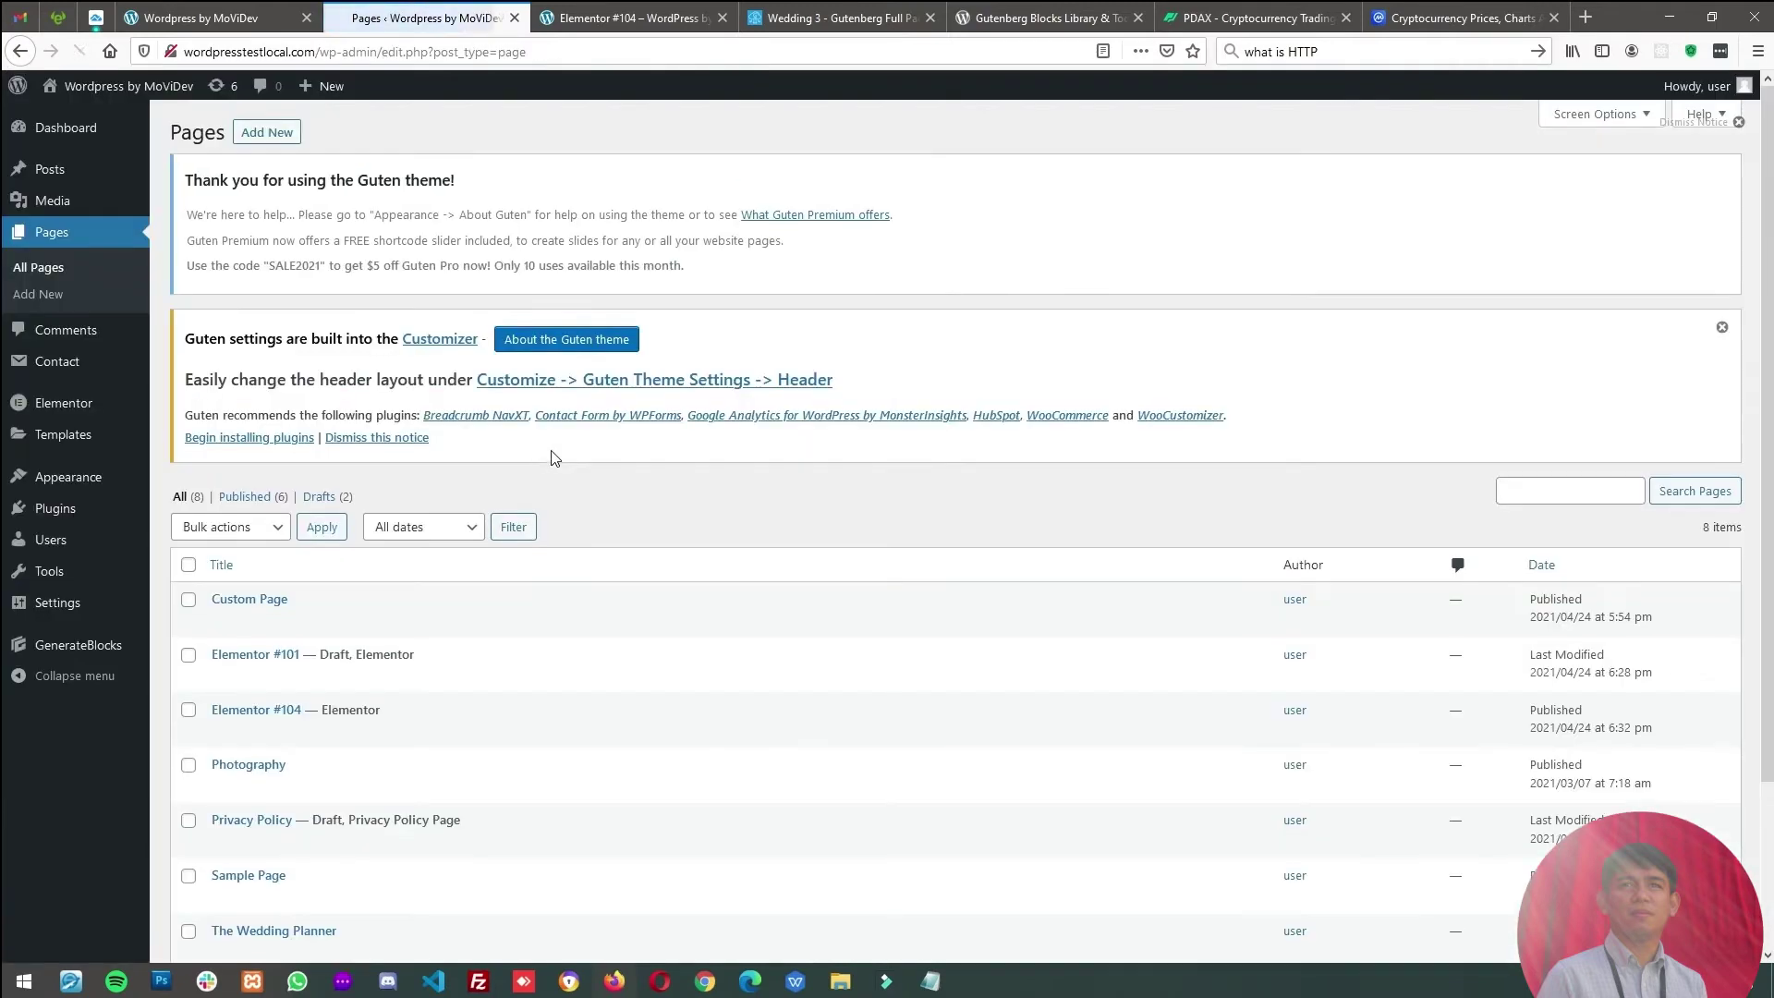
- Create a new page titled "My Custom Elementor page" and publish it
left_click(29, 298)
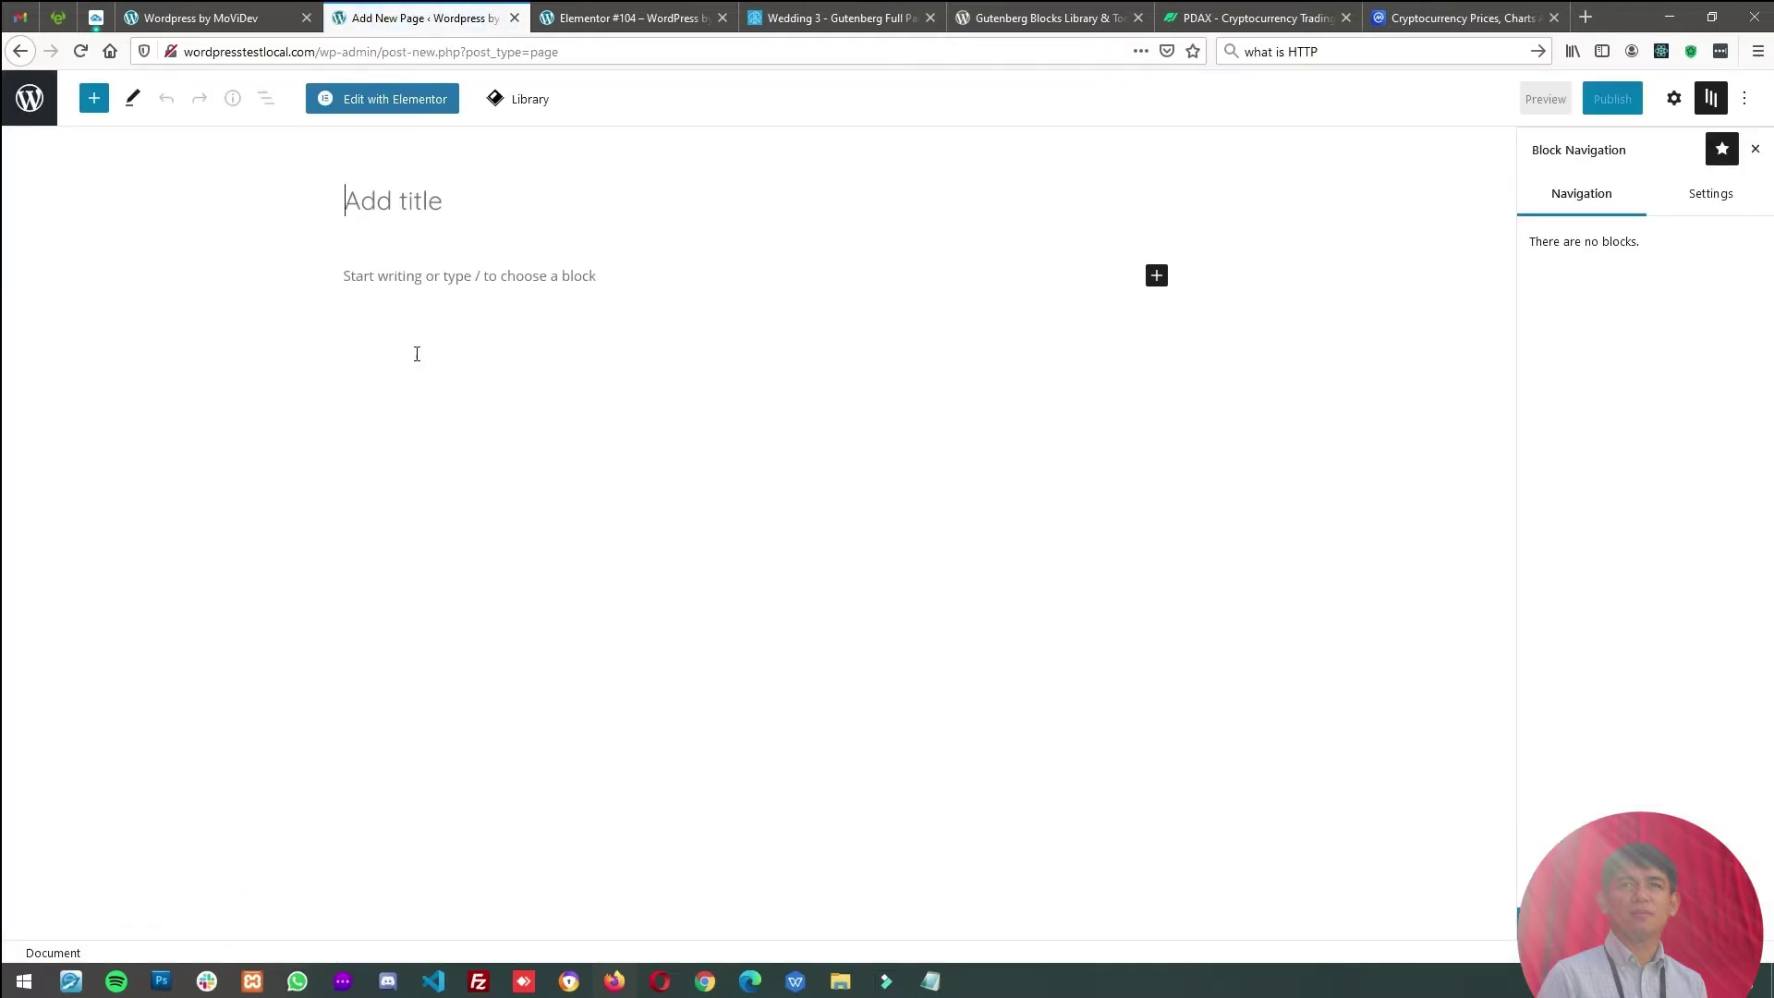
left_click(426, 208)
type("My Custom Elementor page")
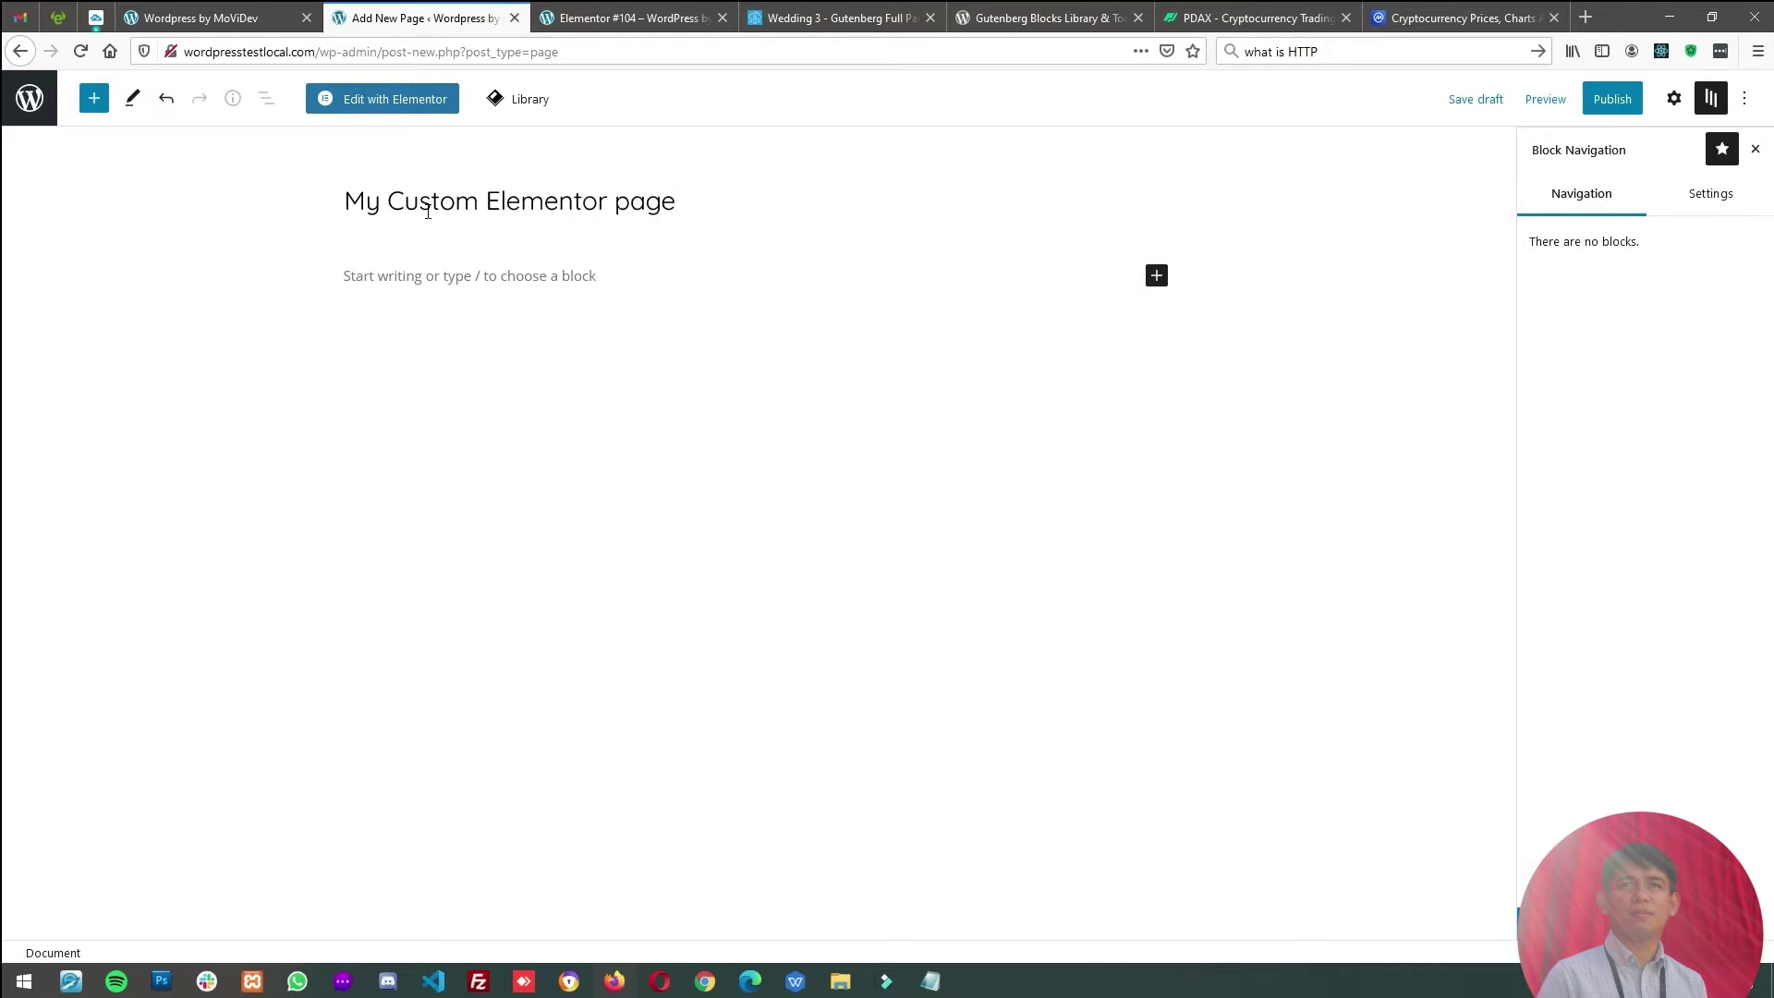
left_click(1611, 100)
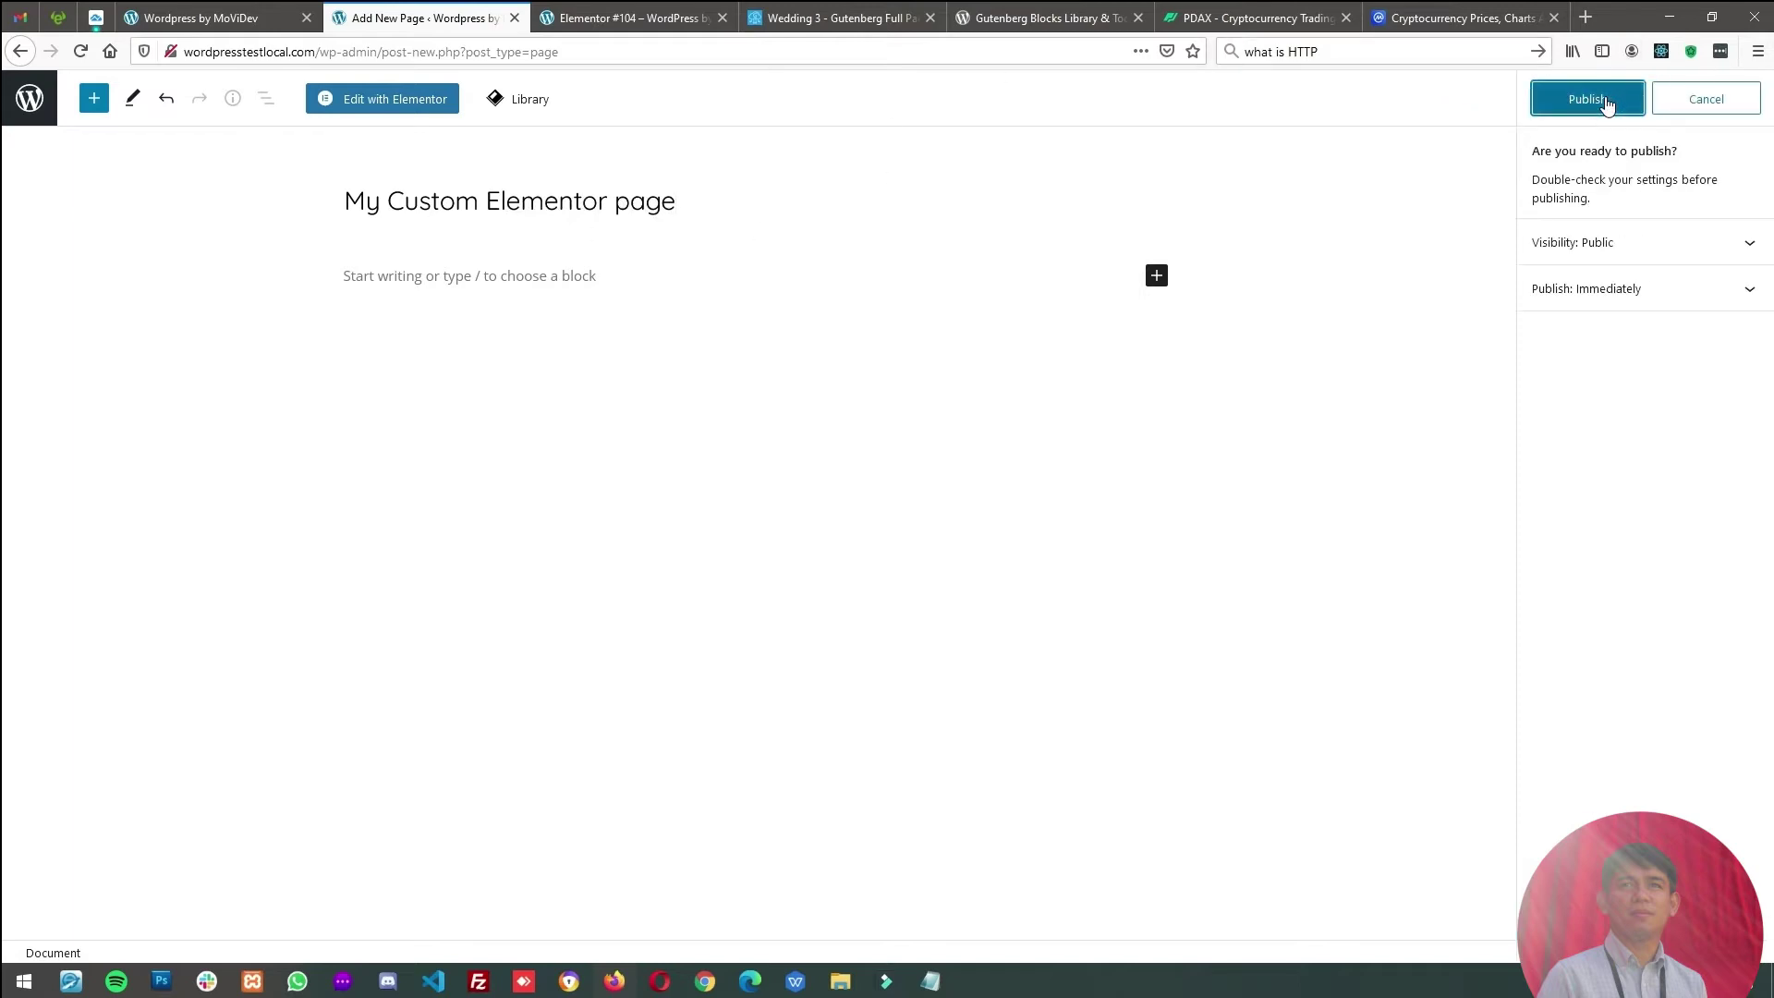
left_click(1608, 100)
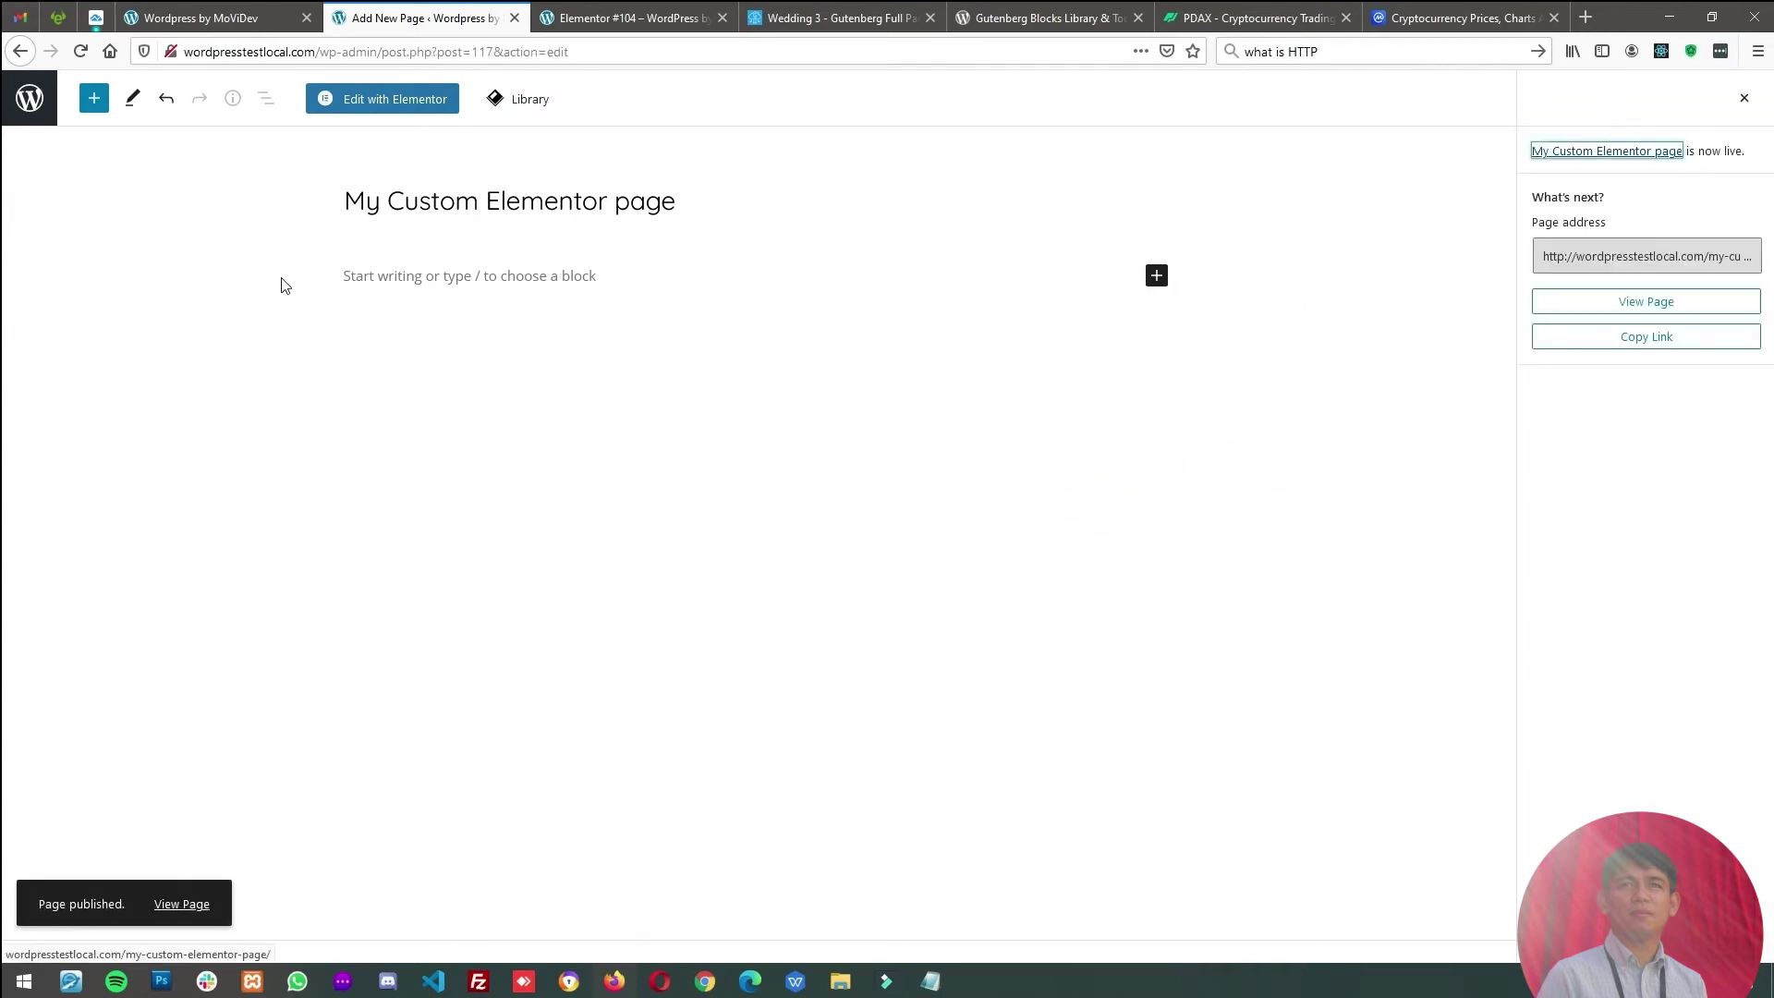
- Open the new page in the Elementor editor and add a section with three equal columns
left_click(379, 101)
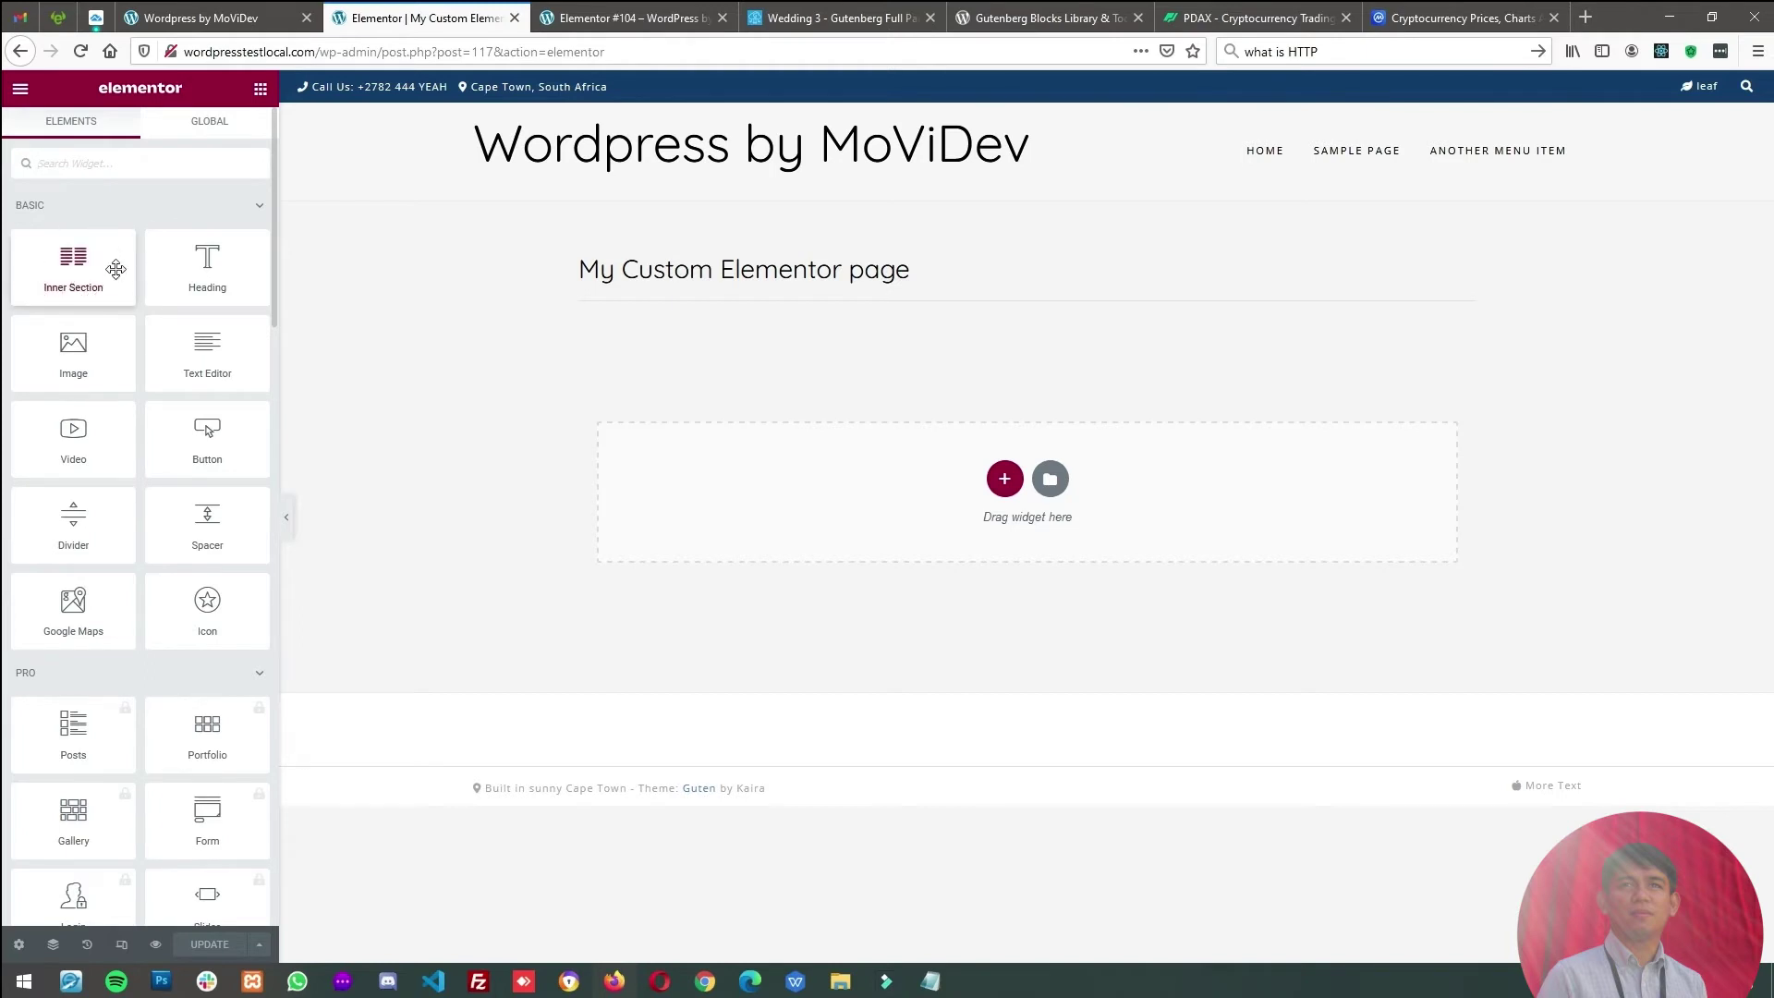
left_click(1006, 479)
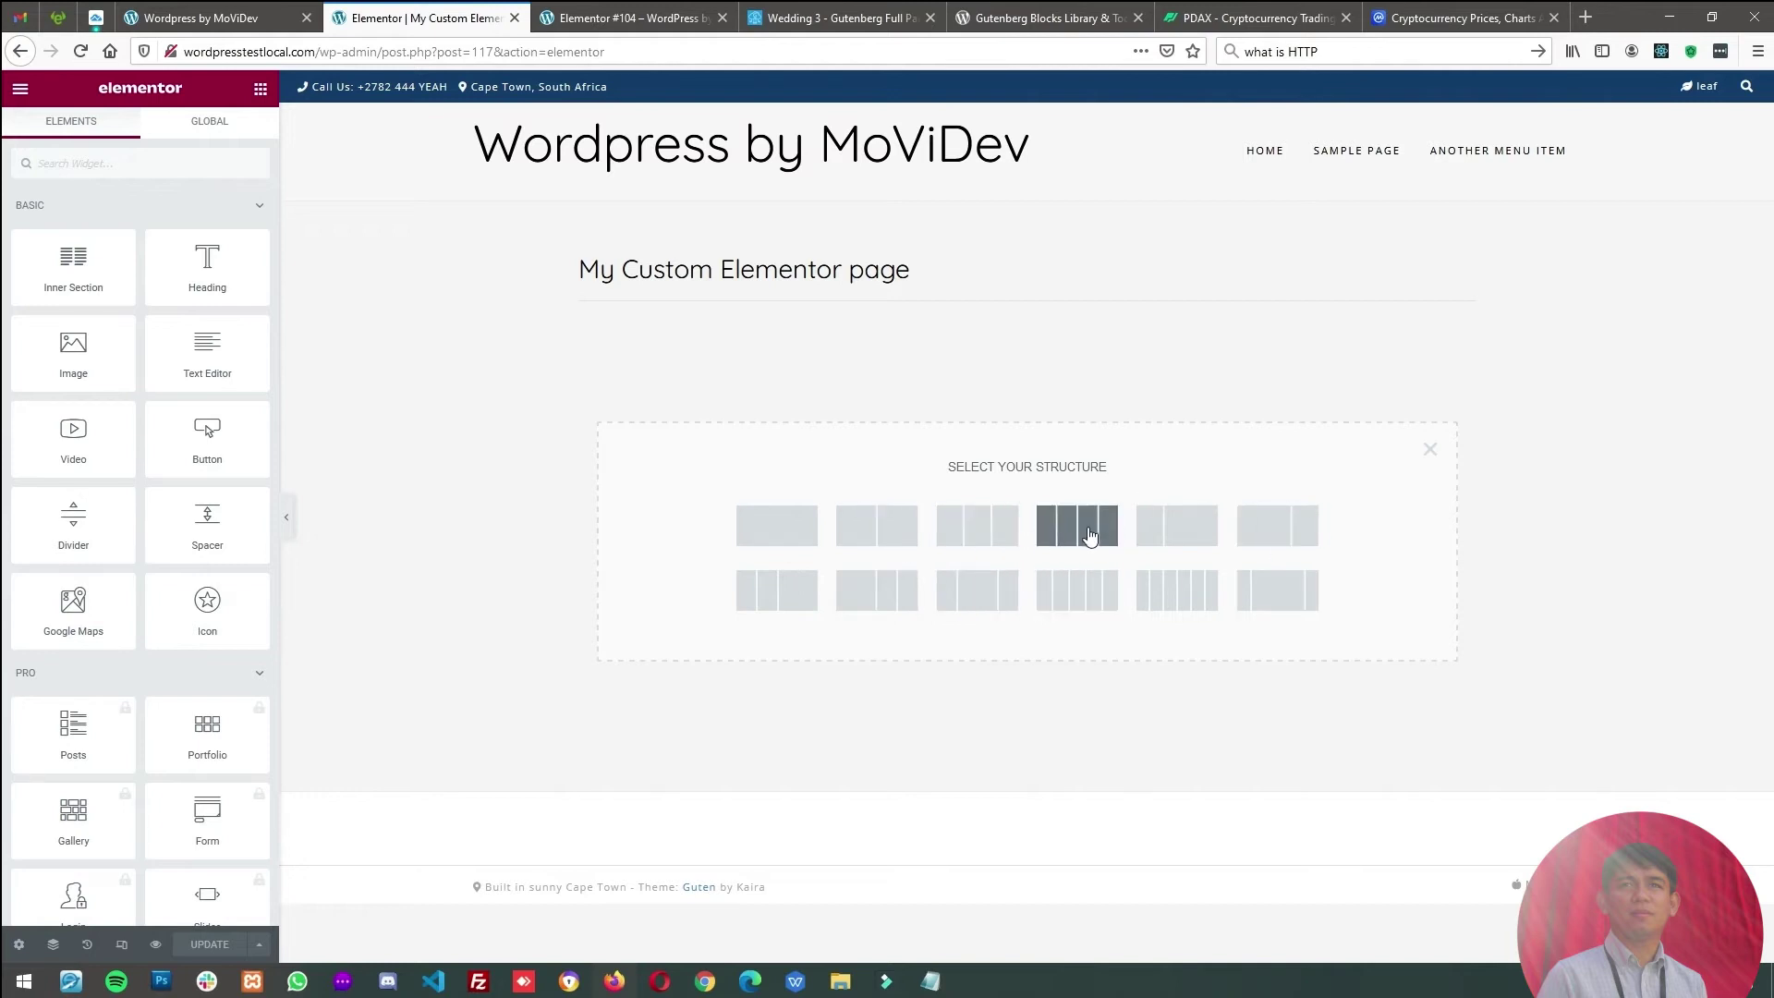
left_click(974, 543)
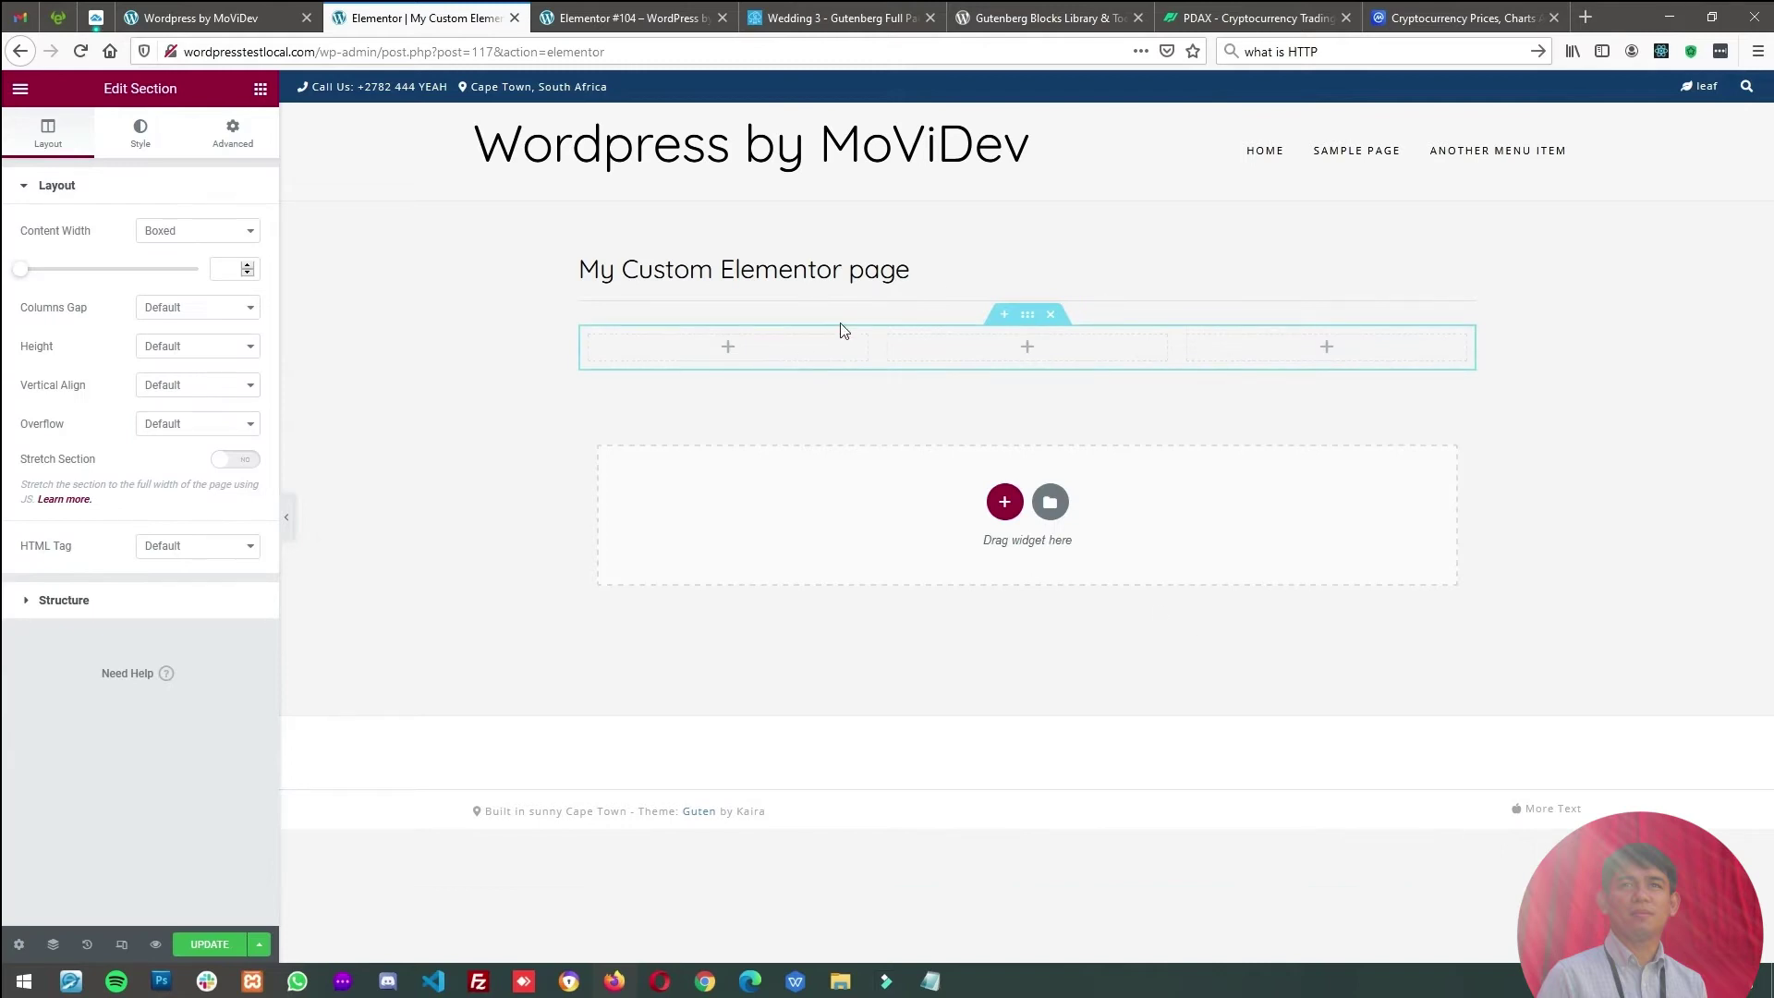
- Try an Inner Section widget in the first column of the three-column section, and delete it
left_click(19, 90)
left_click(20, 88)
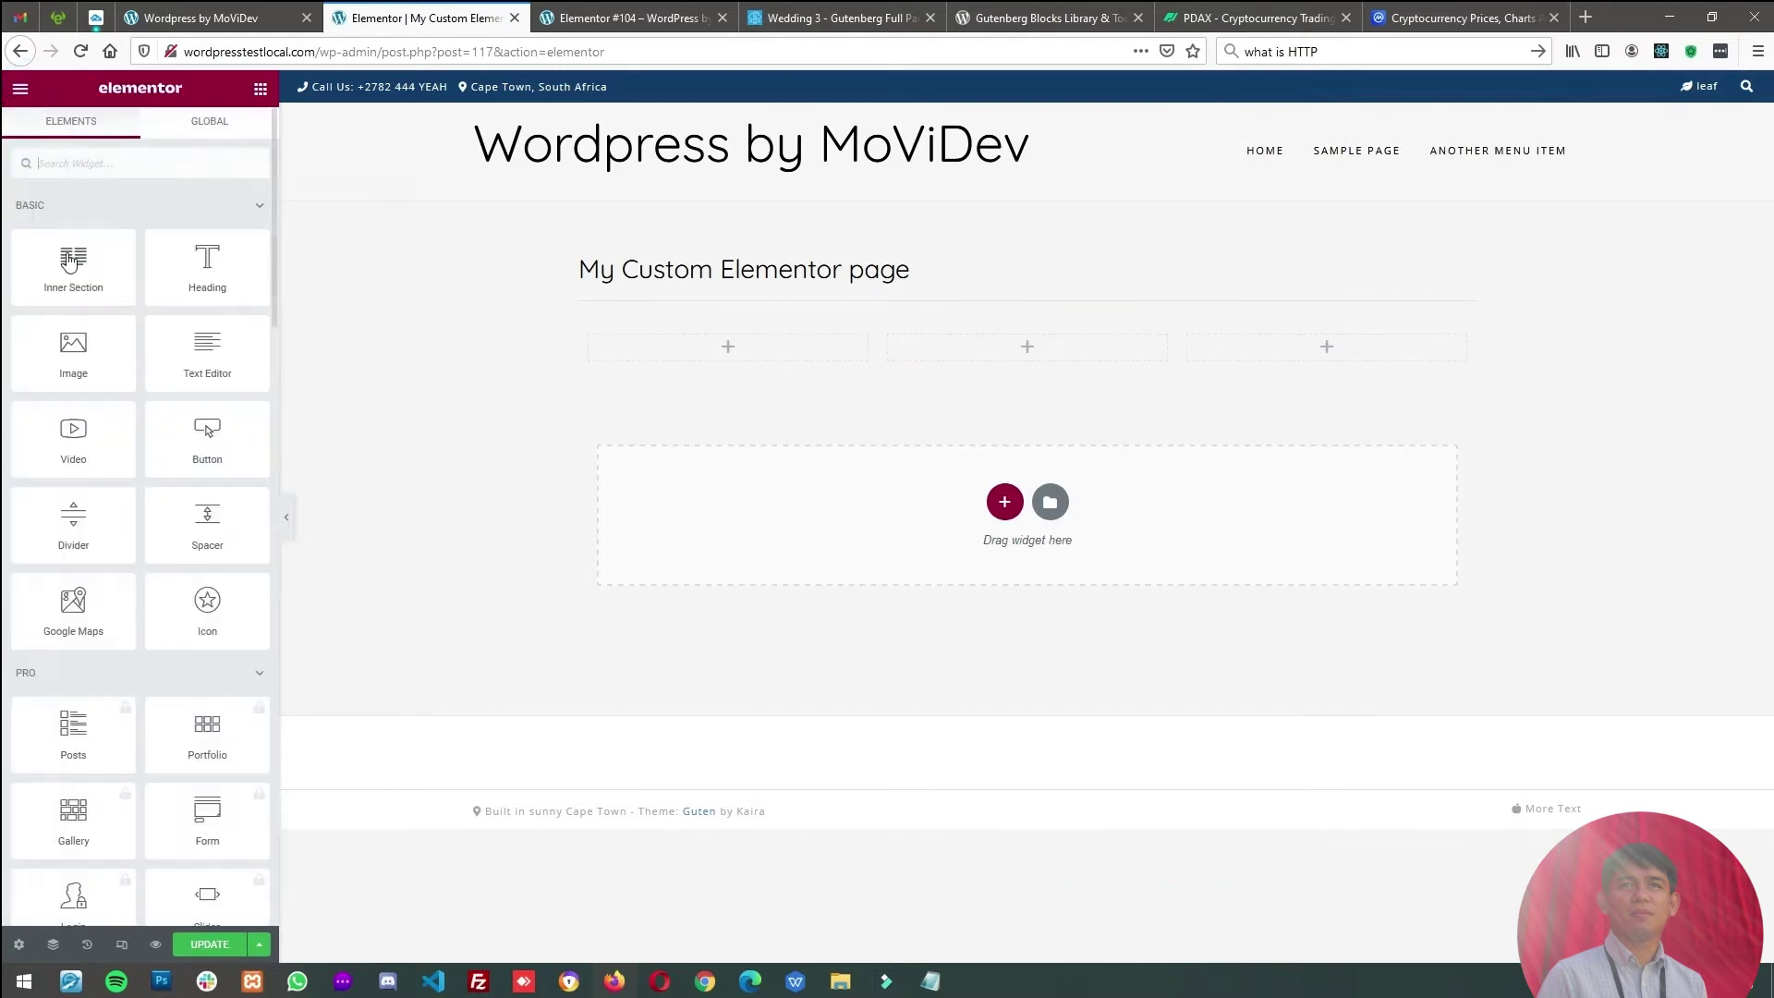
left_click_drag(78, 269, 739, 365)
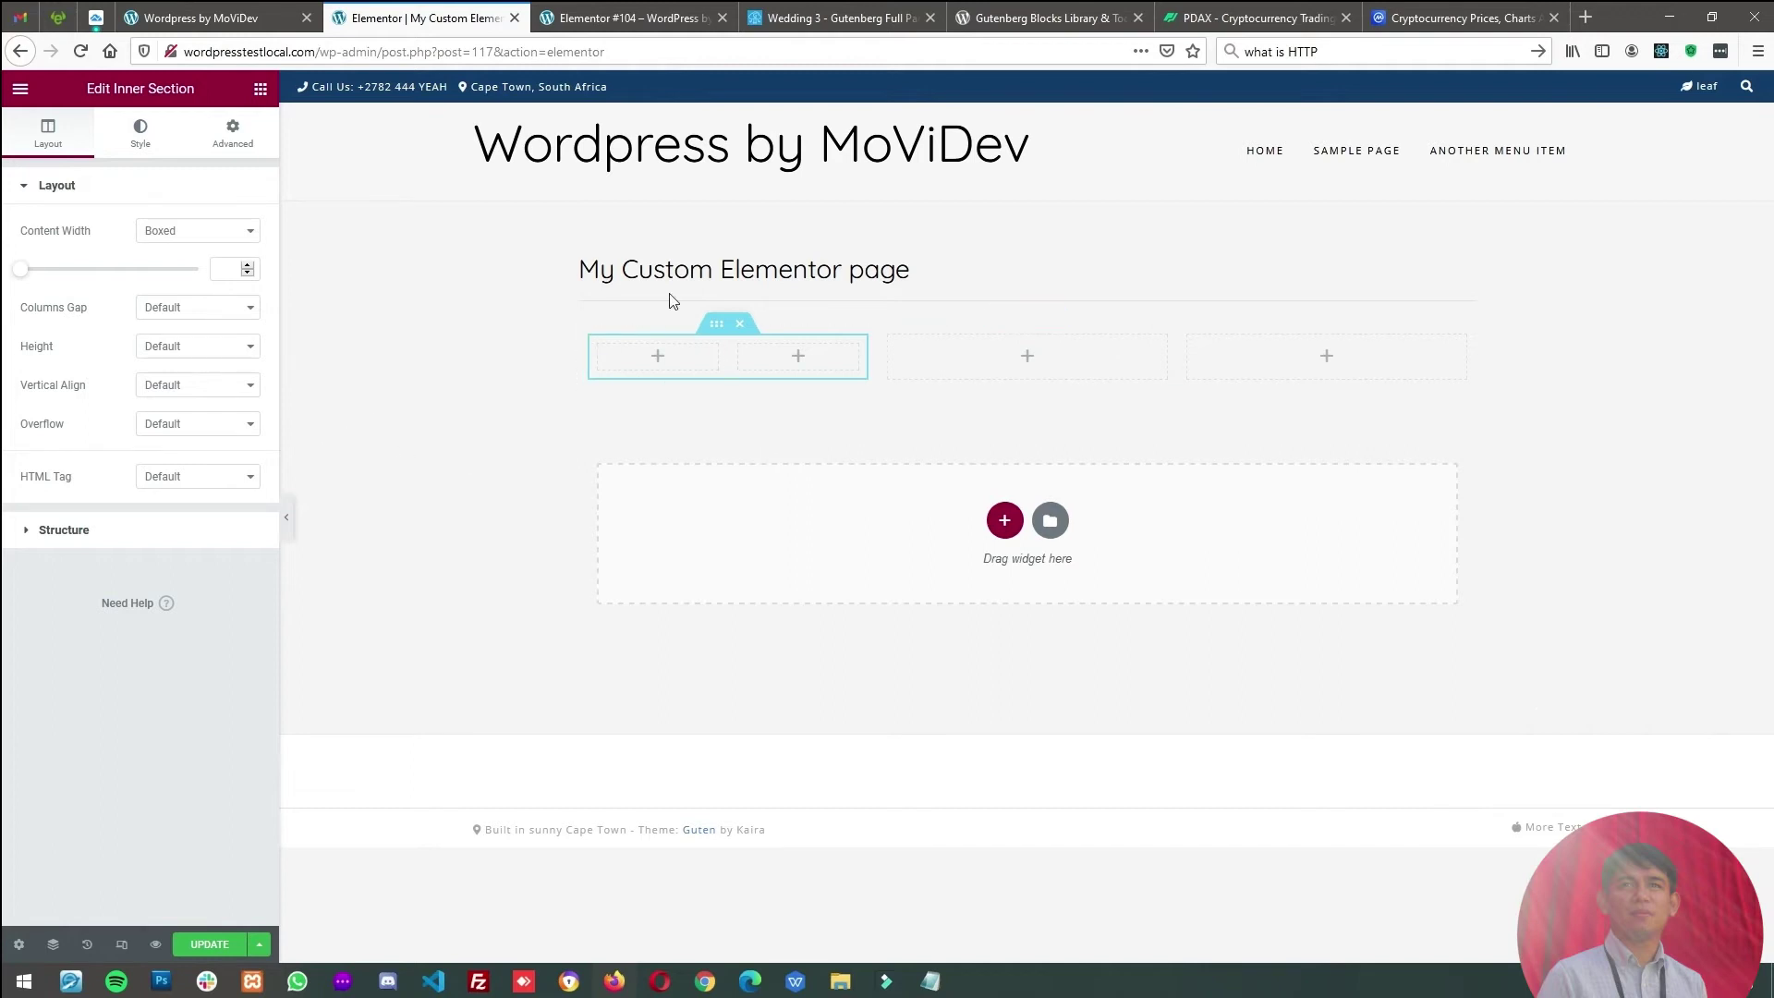
left_click(739, 323)
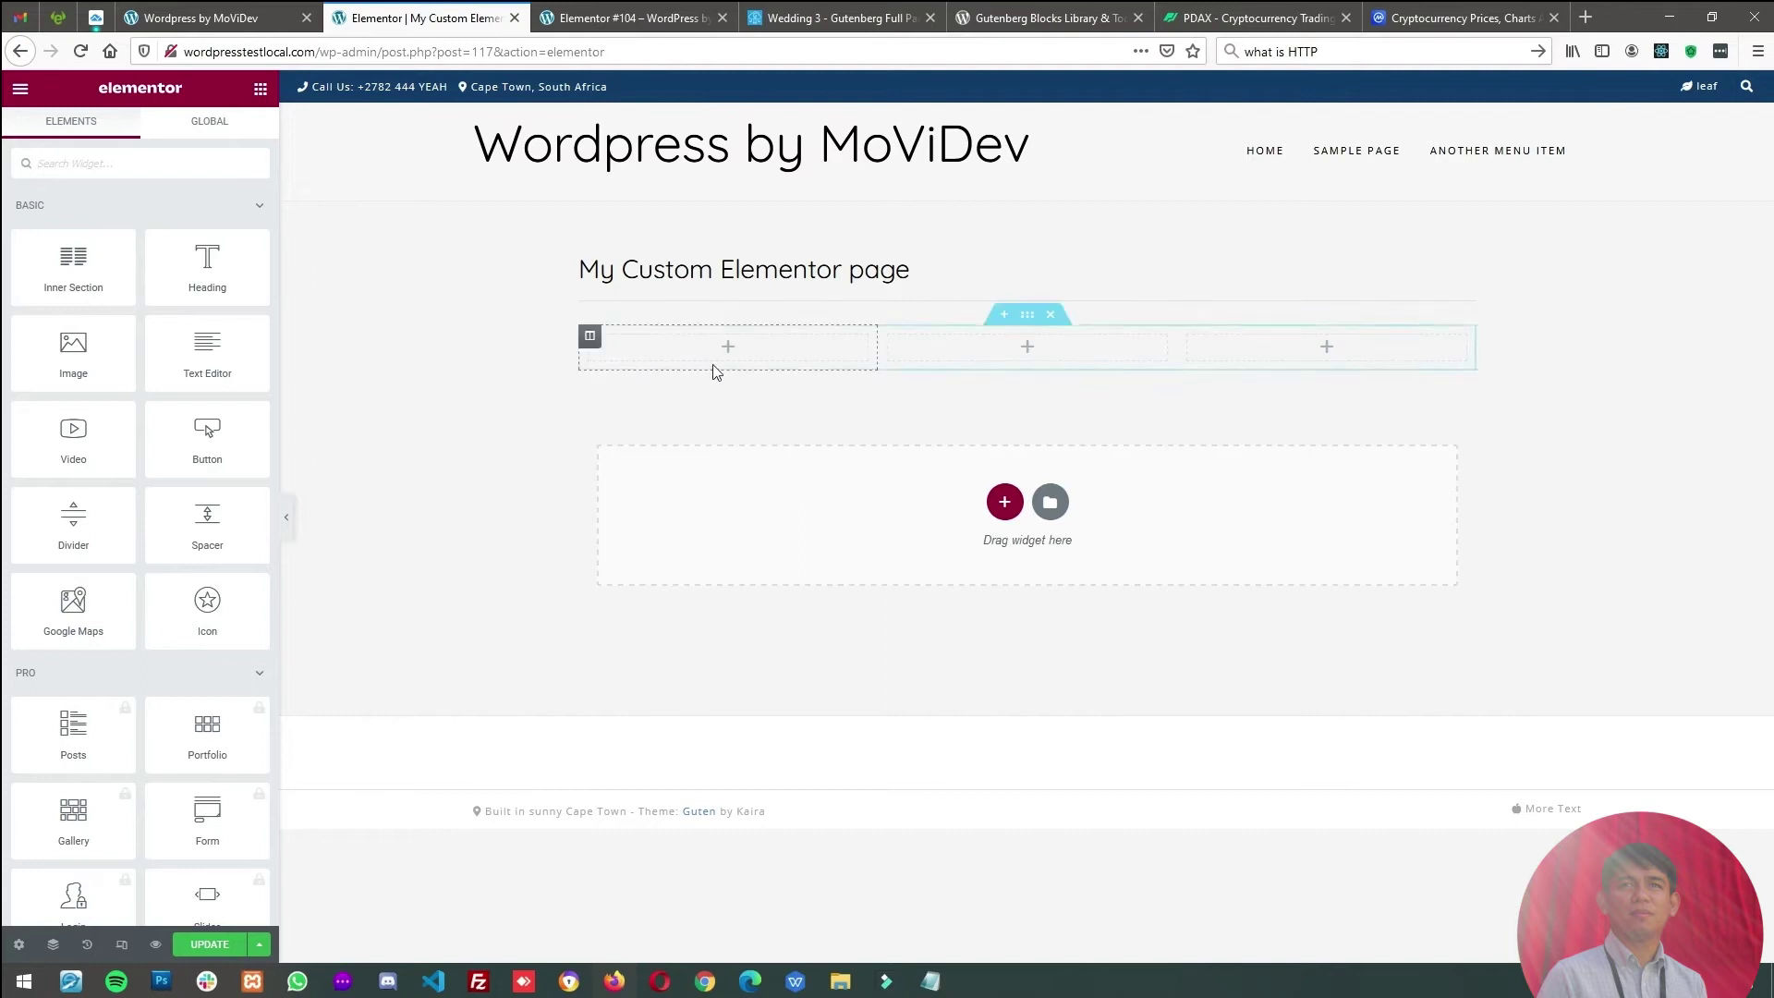
- Add a single-column section and move it above the three-column section
mouse_move(226, 281)
left_mouse_down()
mouse_move(637, 293)
mouse_move(773, 356)
mouse_move(783, 342)
mouse_move(226, 285)
left_mouse_up()
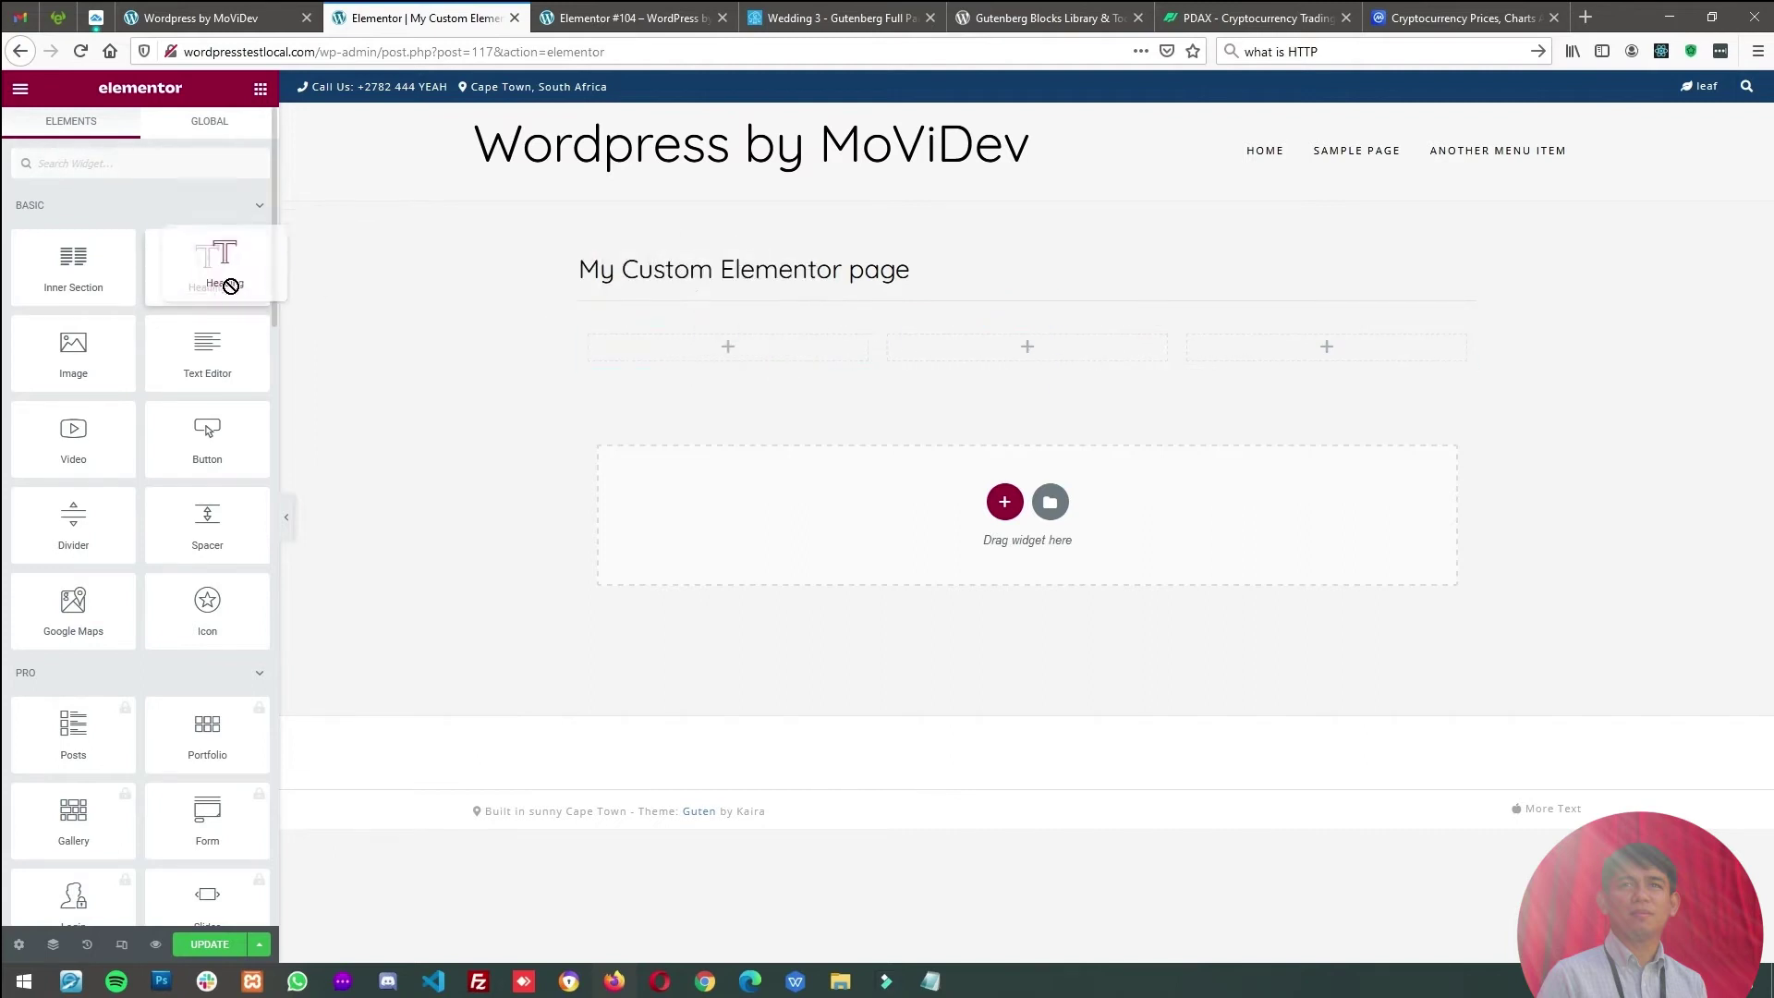
left_click(1003, 504)
left_click(776, 545)
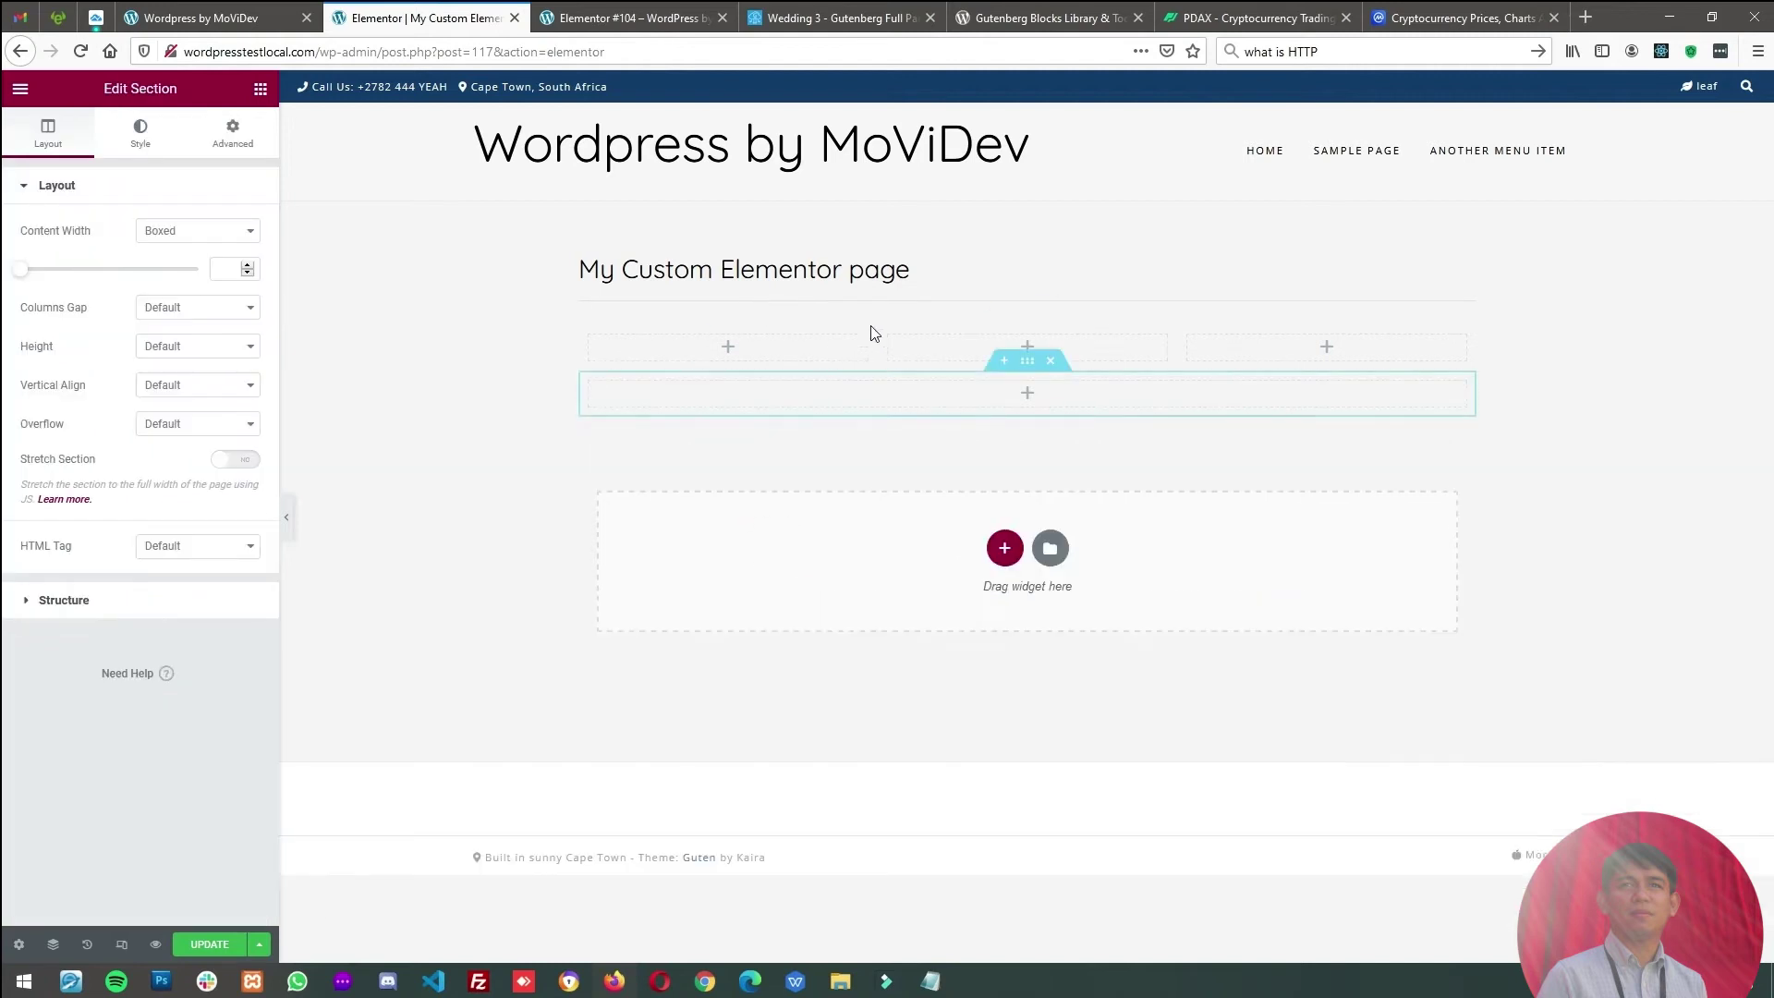
left_click_drag(1027, 359, 1032, 298)
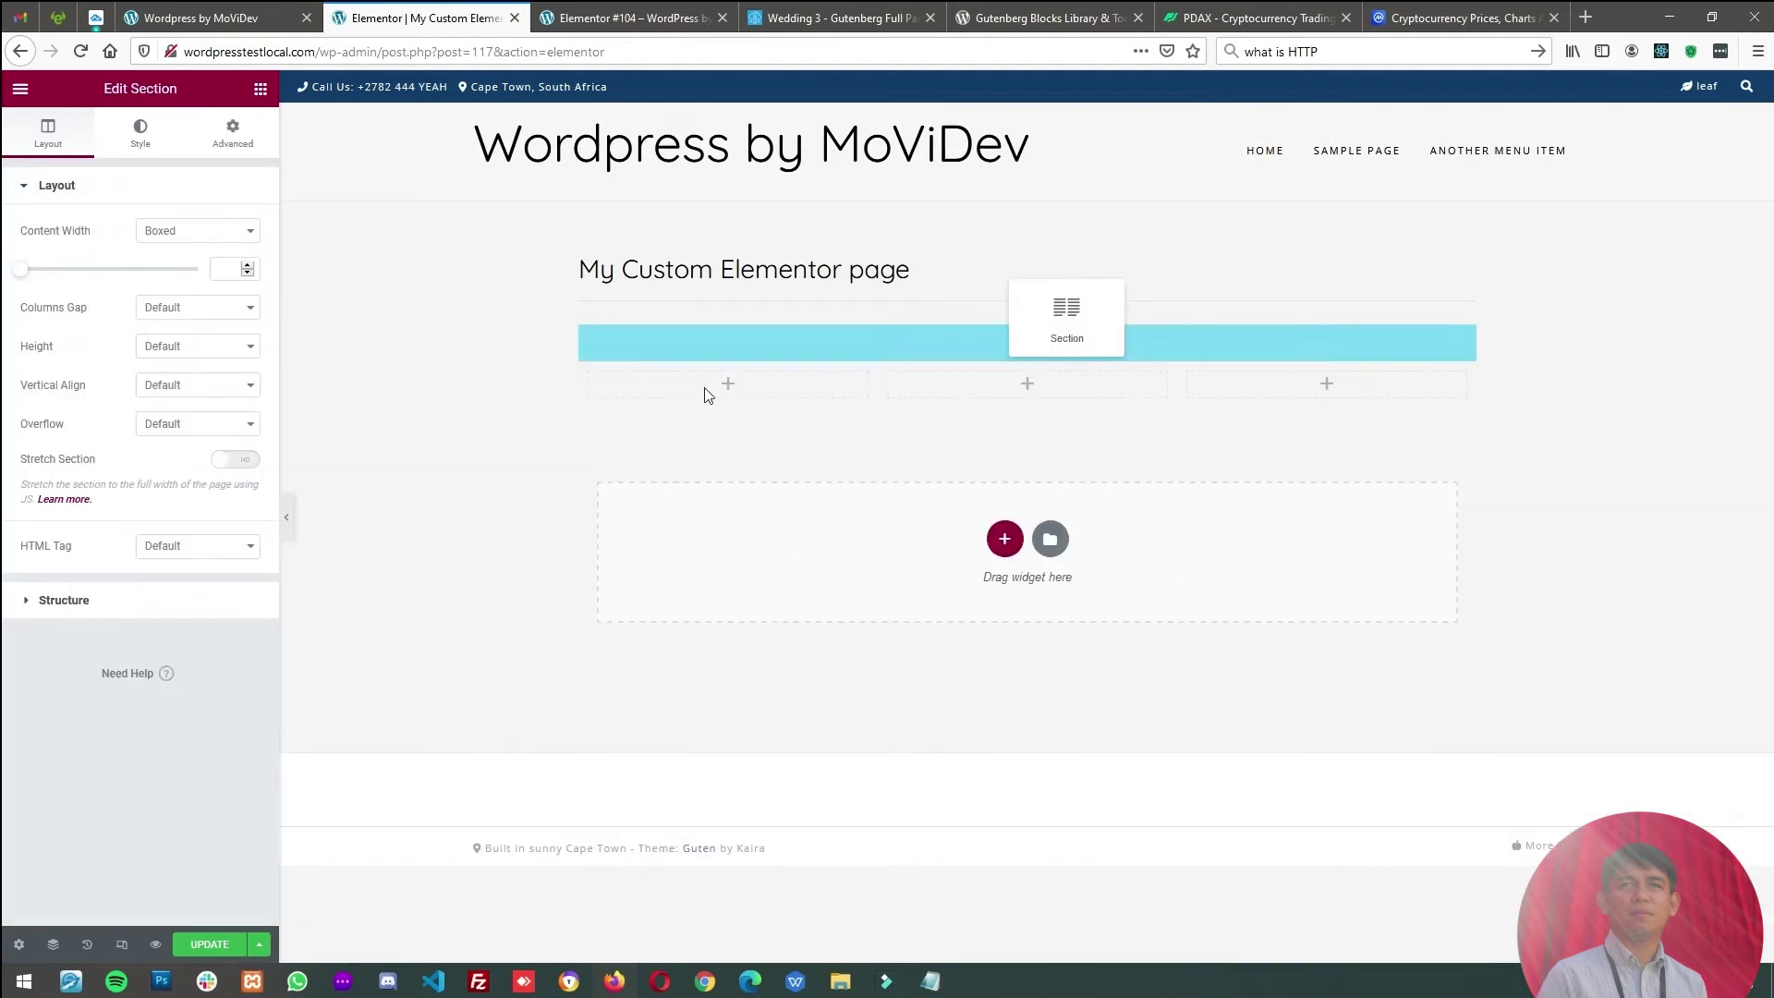
left_click_drag(708, 396, 683, 387)
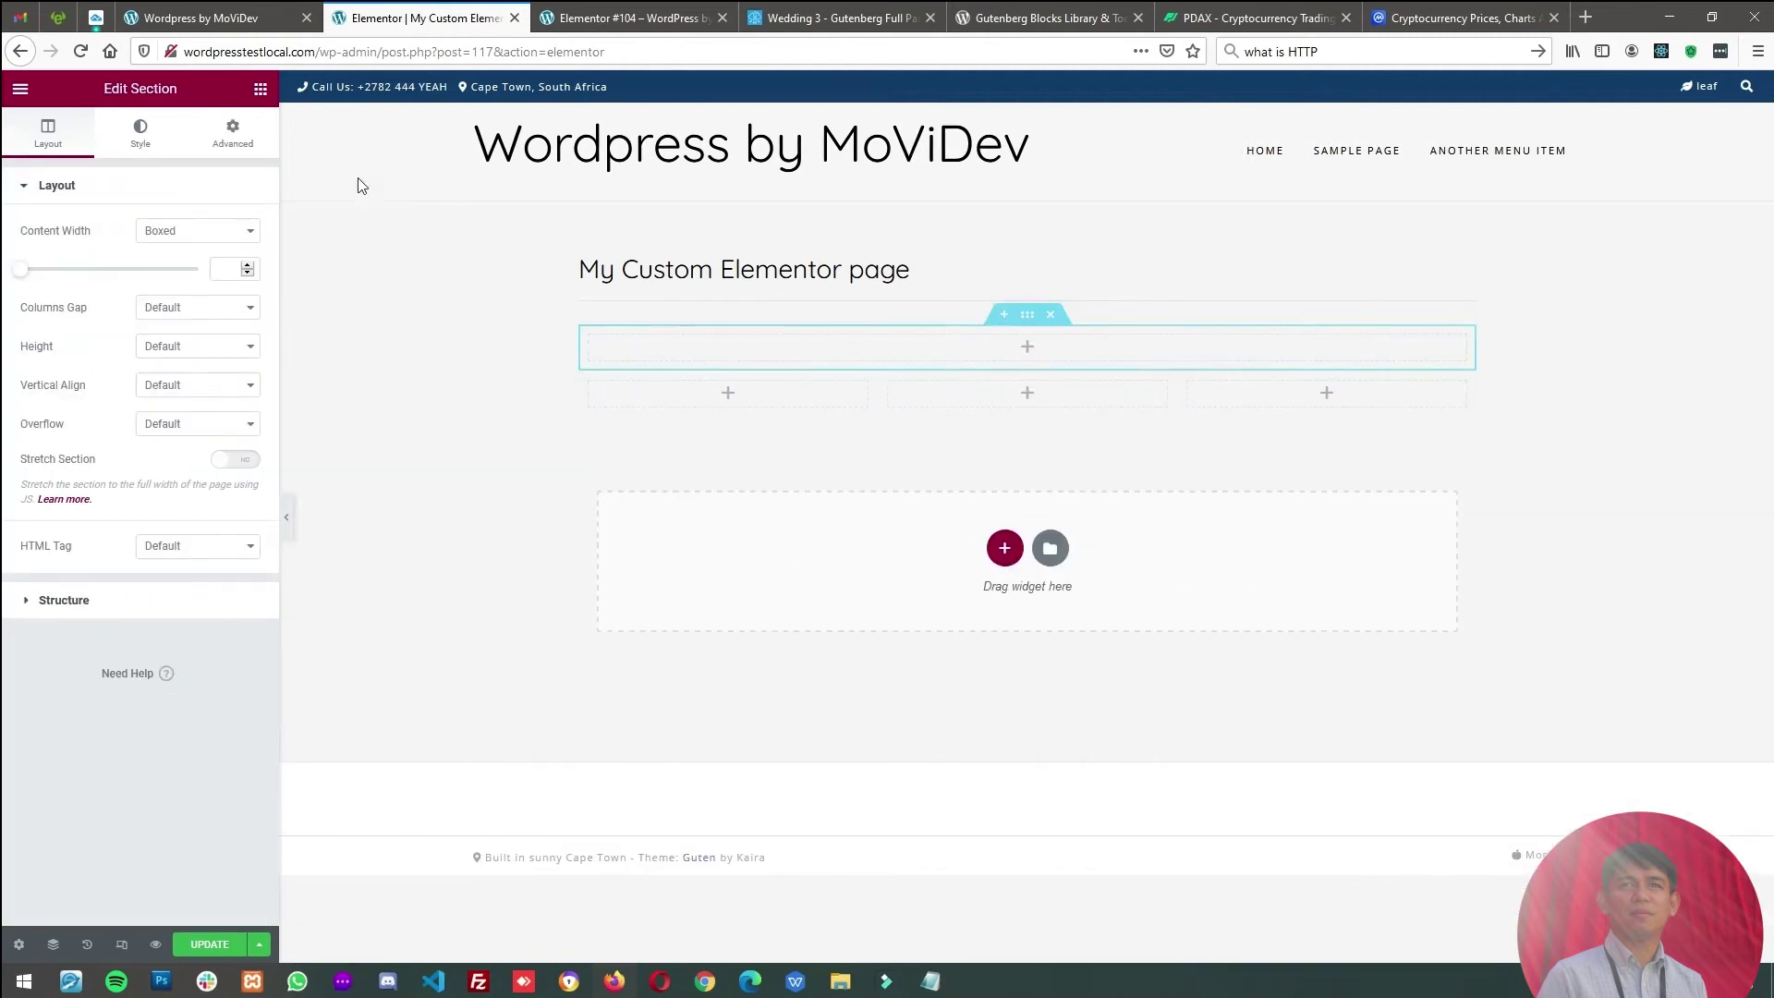
- Add a Heading widget to the single-column section and replace its text with "Ang maganda kong custom page right on!"
left_click(20, 90)
left_click(19, 89)
left_click_drag(219, 281, 919, 356)
left_click(941, 360)
key("ctrl+shift+Left")
key("ctrl+shift+Left")
key("ctrl+shift+Left")
key("ctrl+shift+Left")
key("ctrl+shift+Left")
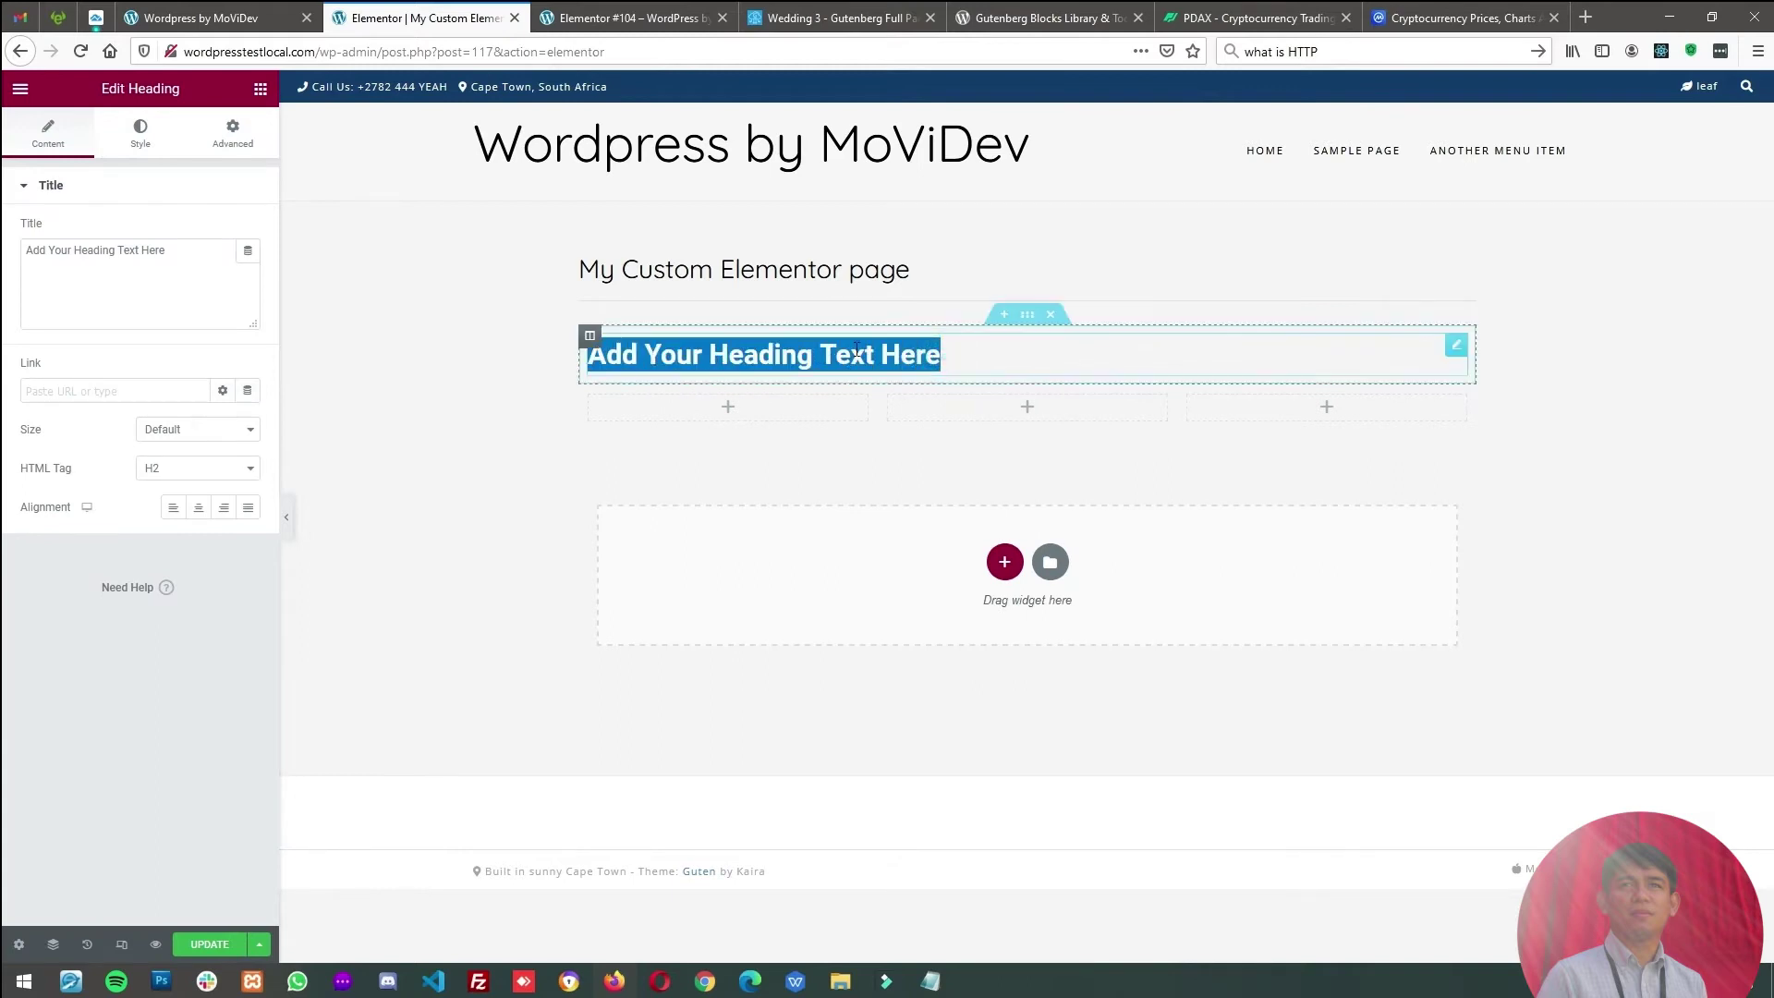
type("Ang maga")
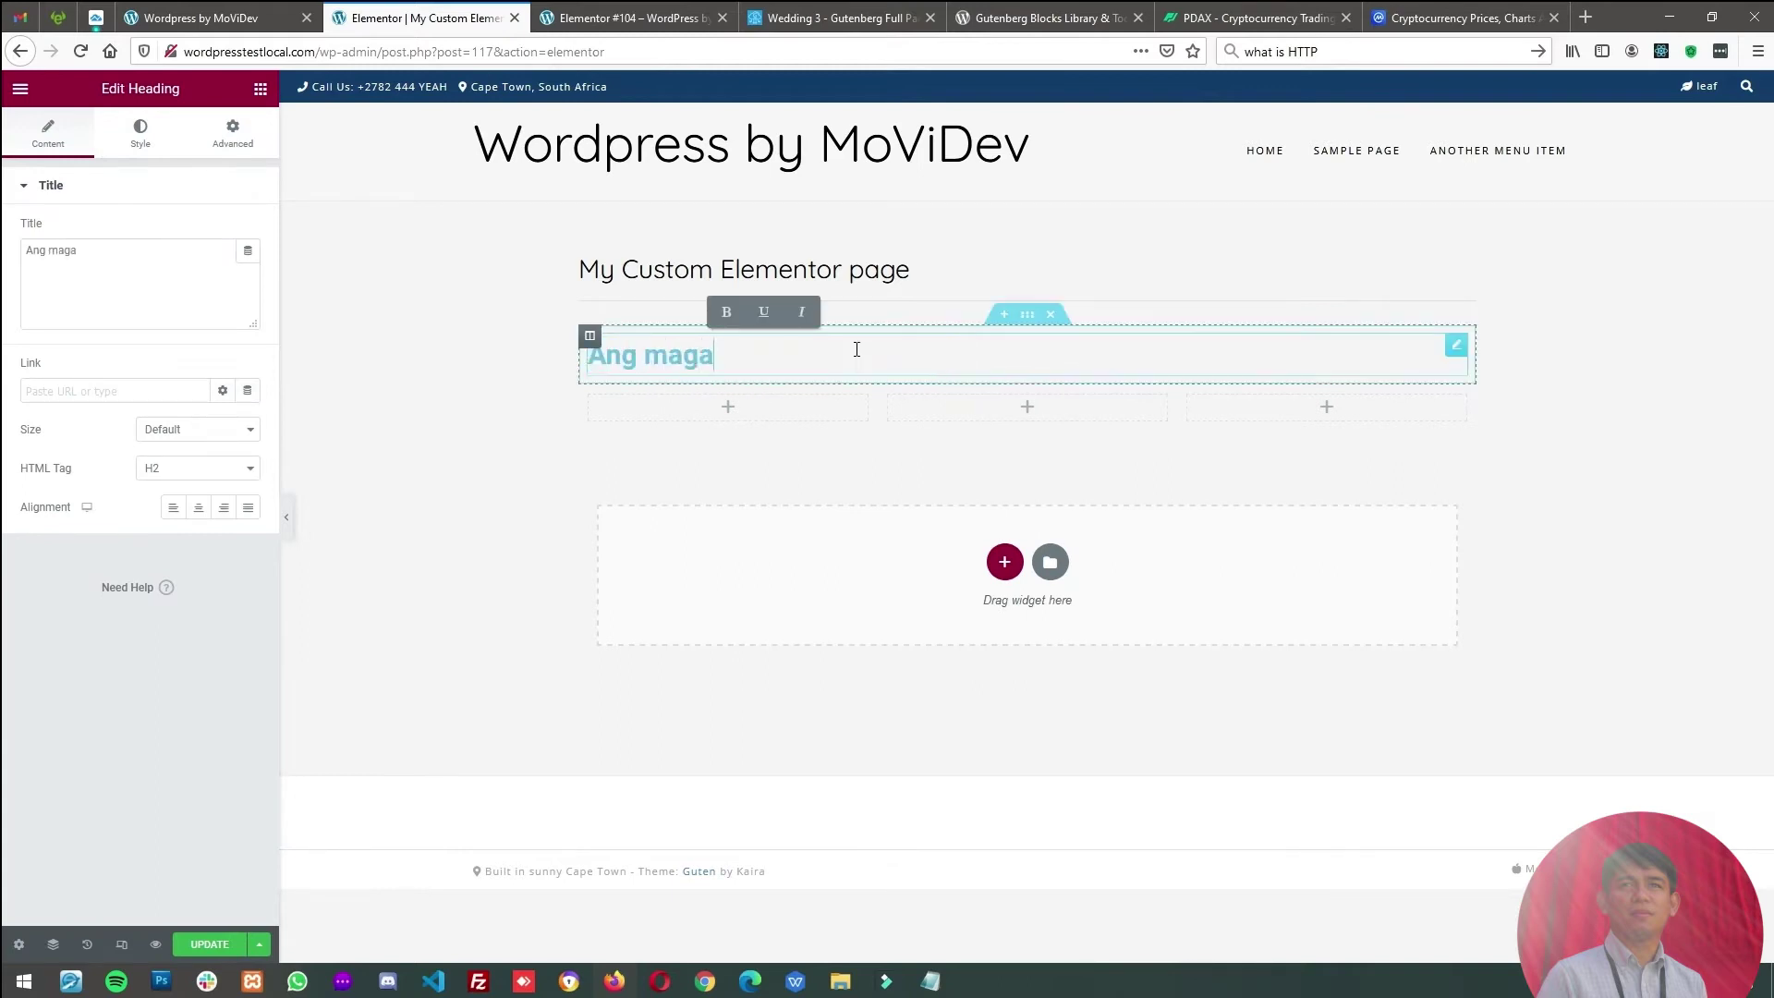
type("nda kong ")
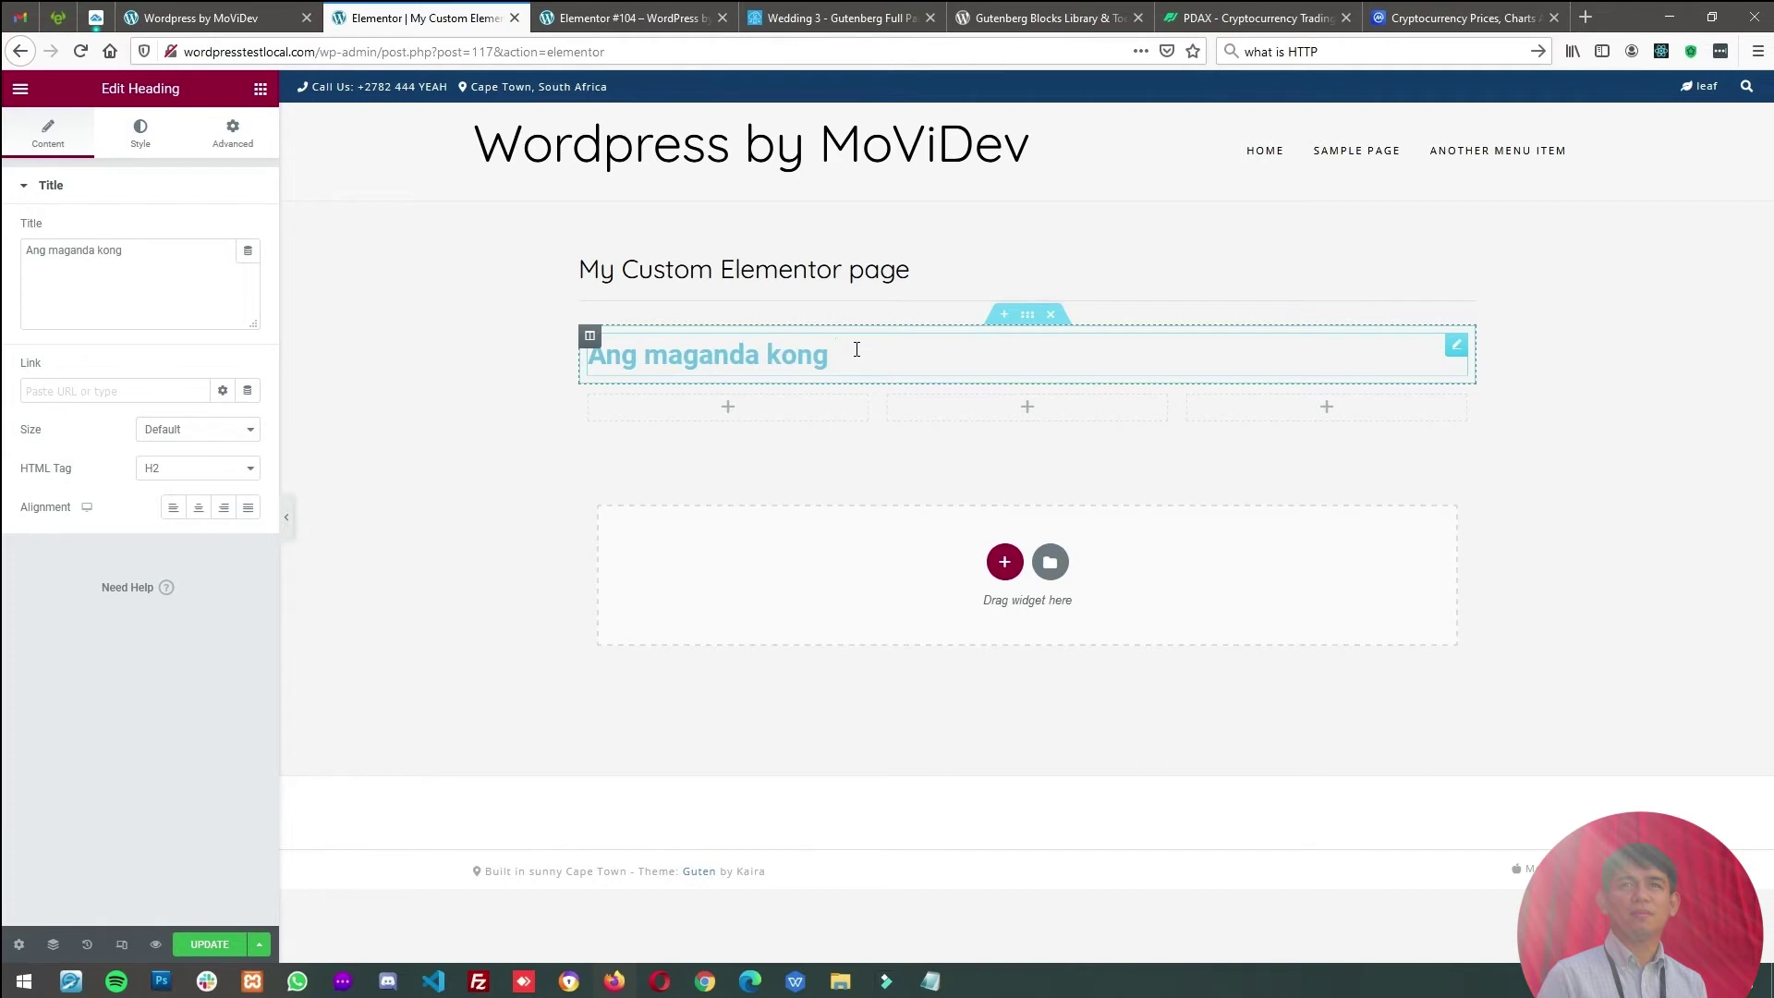
type("custom page right on!")
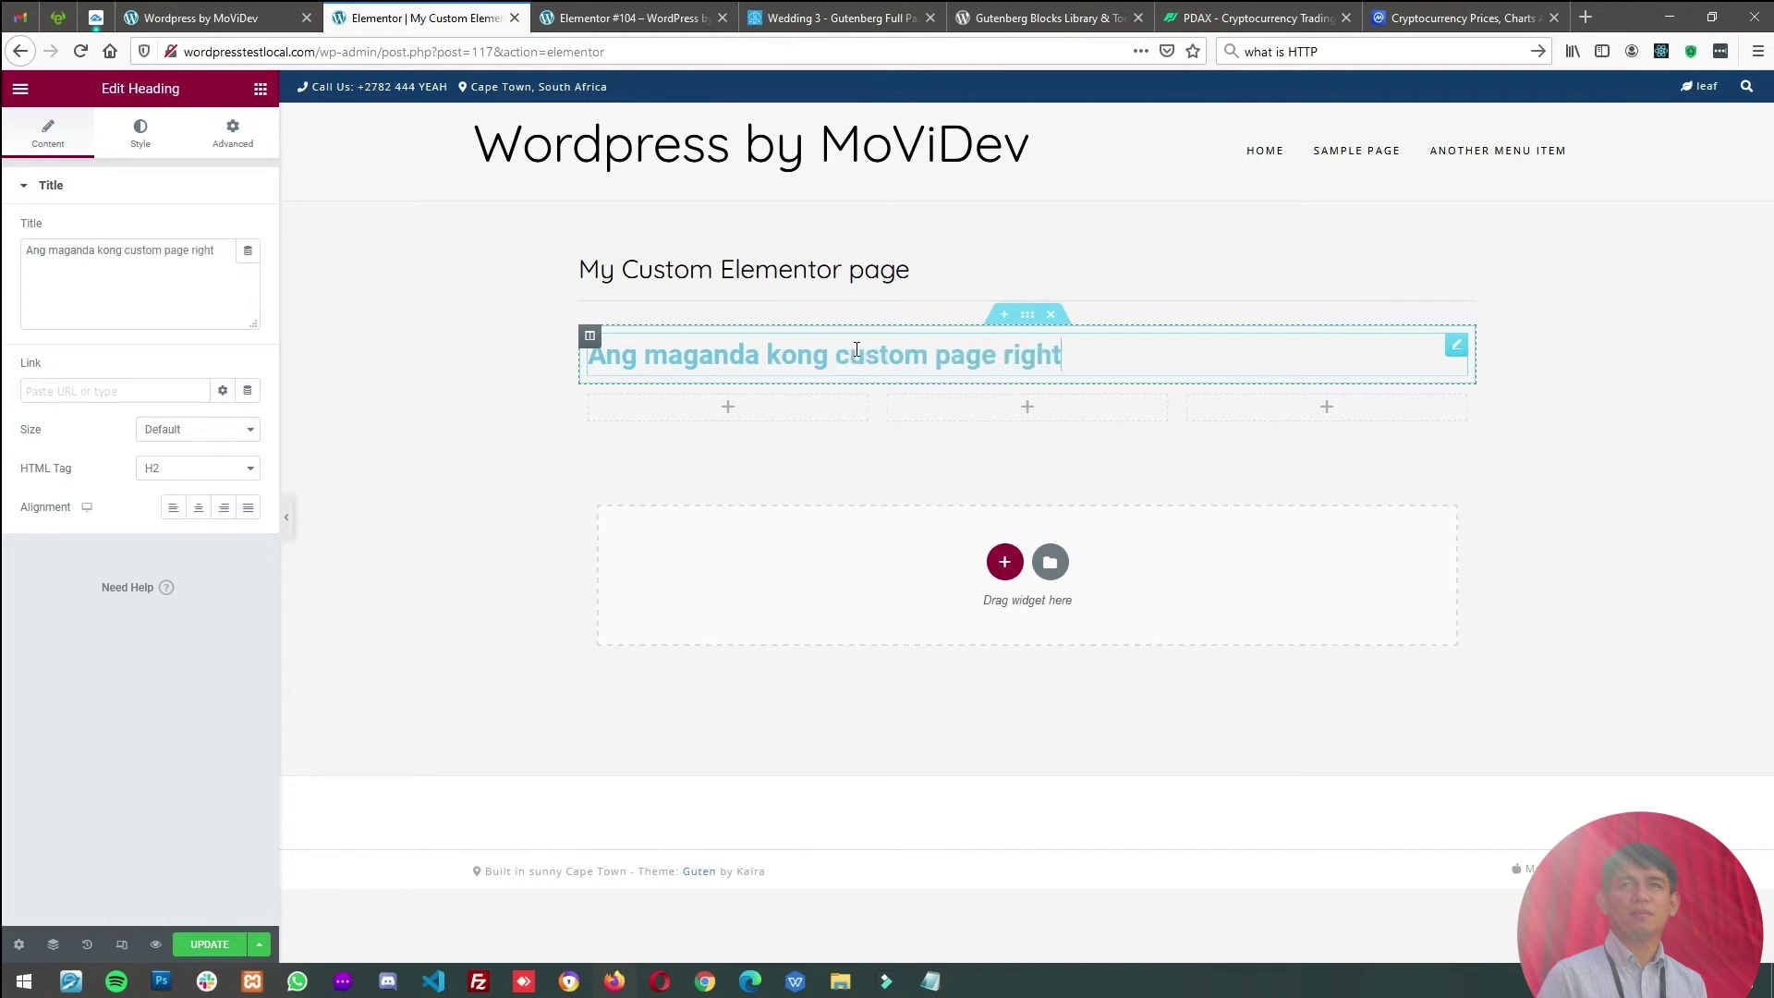
left_click(493, 491)
- Add an Image widget to the first of the three columns, using the curly-haired woman's portrait from the media library
left_click(729, 407)
left_click_drag(73, 354, 736, 409)
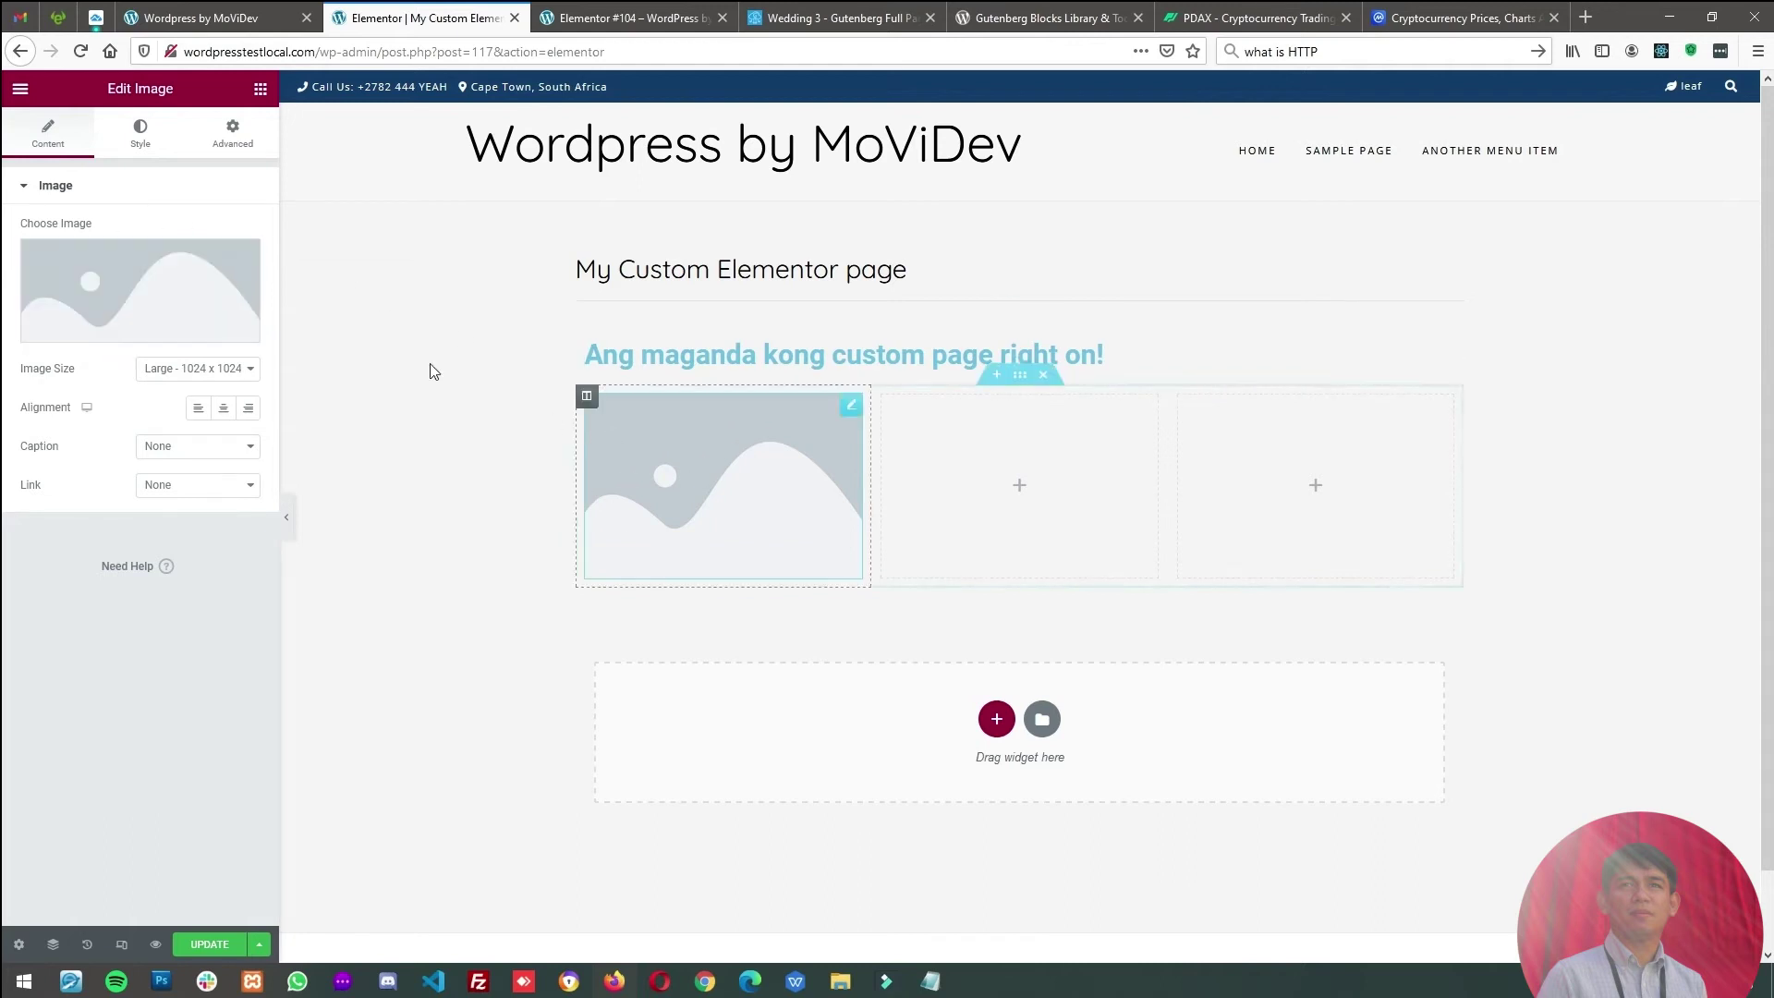
left_click(128, 331)
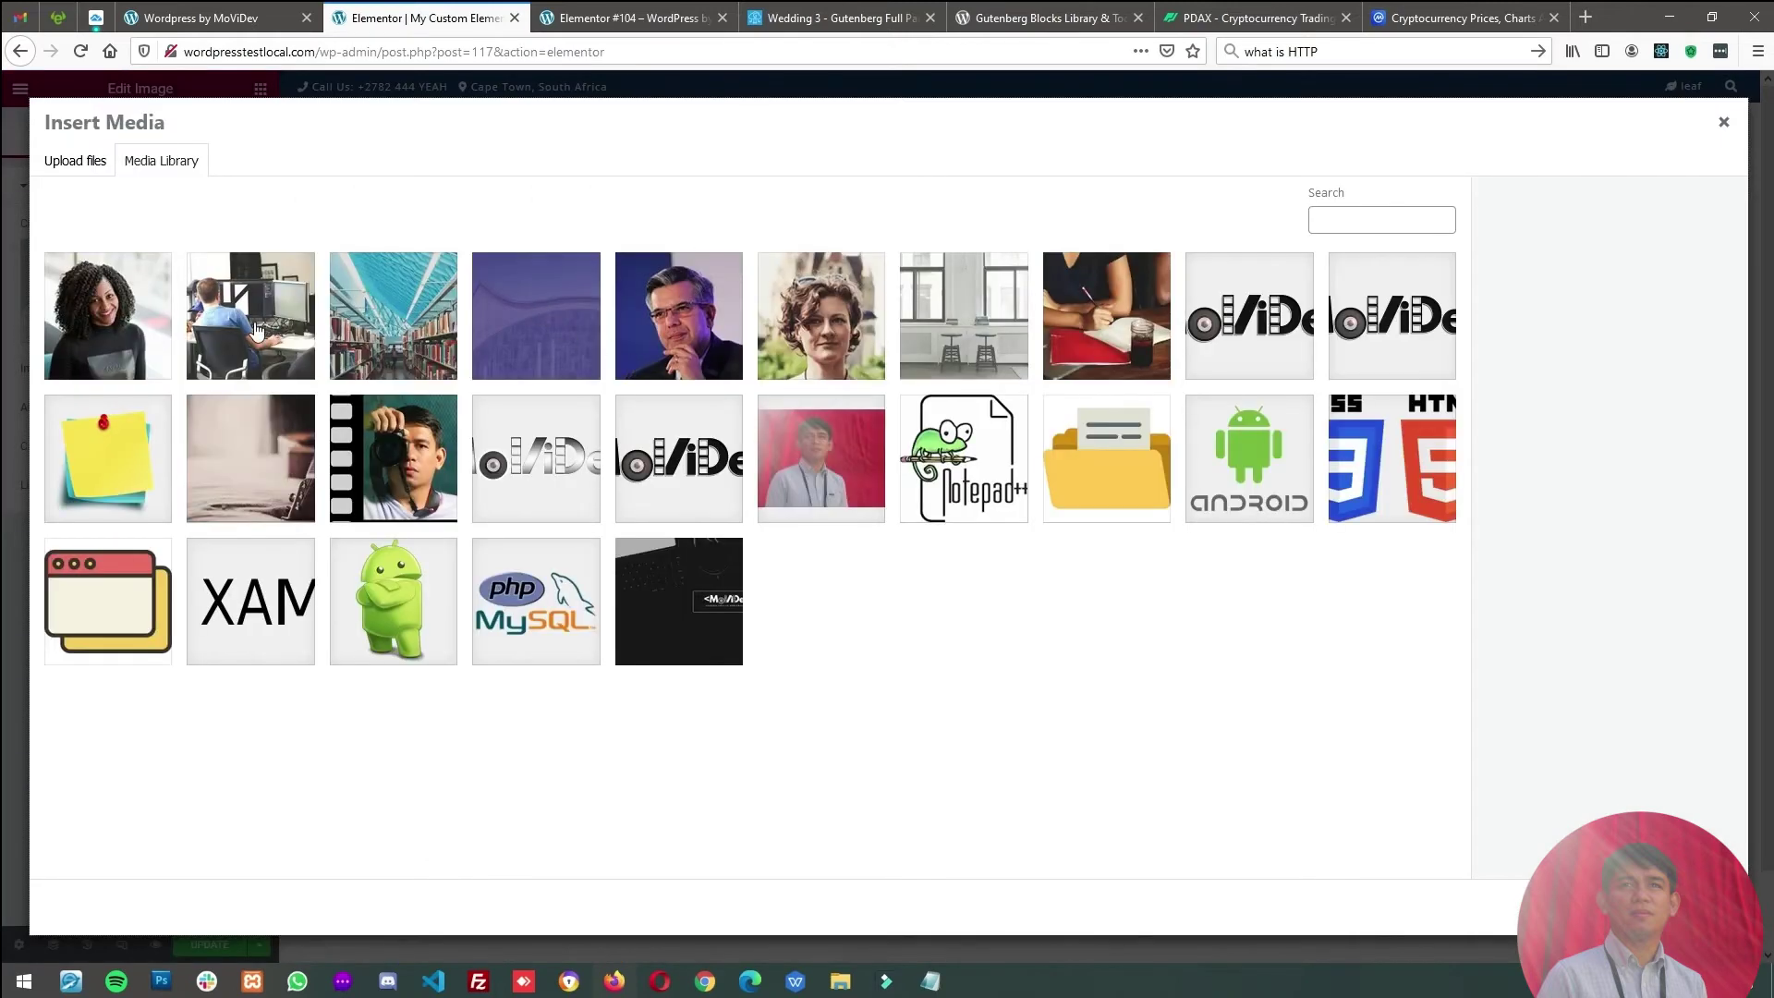
left_click(109, 311)
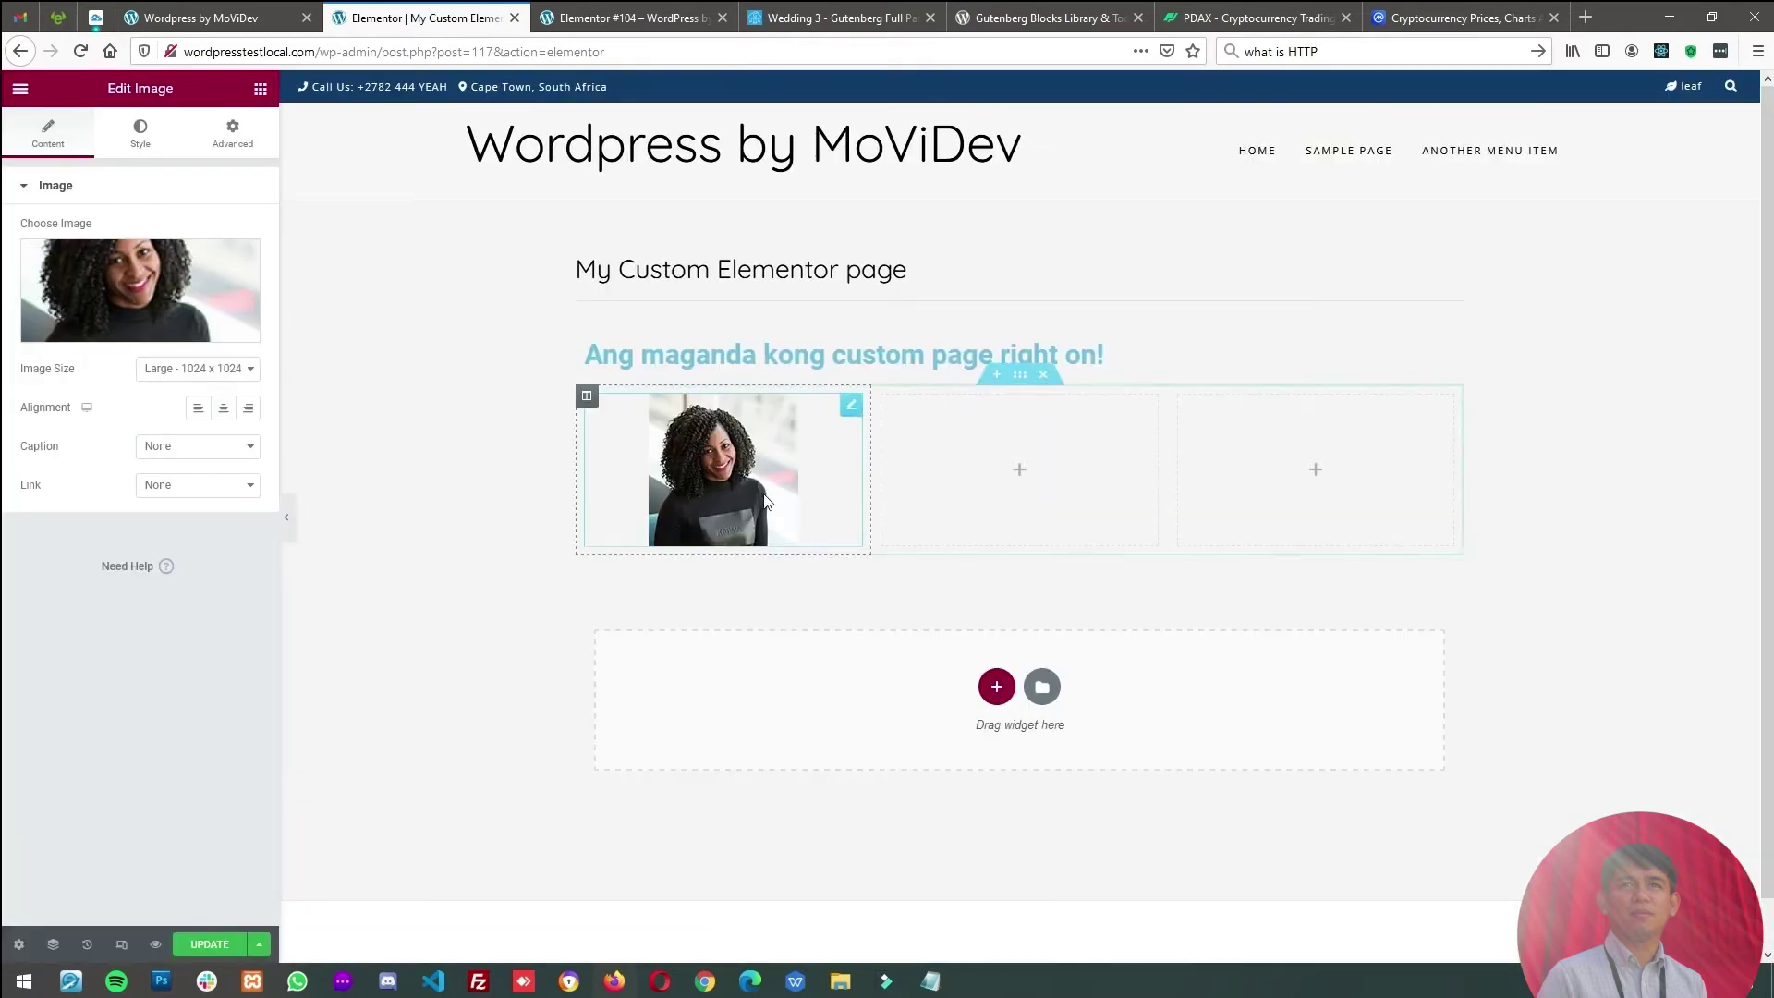
- Duplicate the first column's image twice and move the copies into the second and third columns
left_click(638, 568)
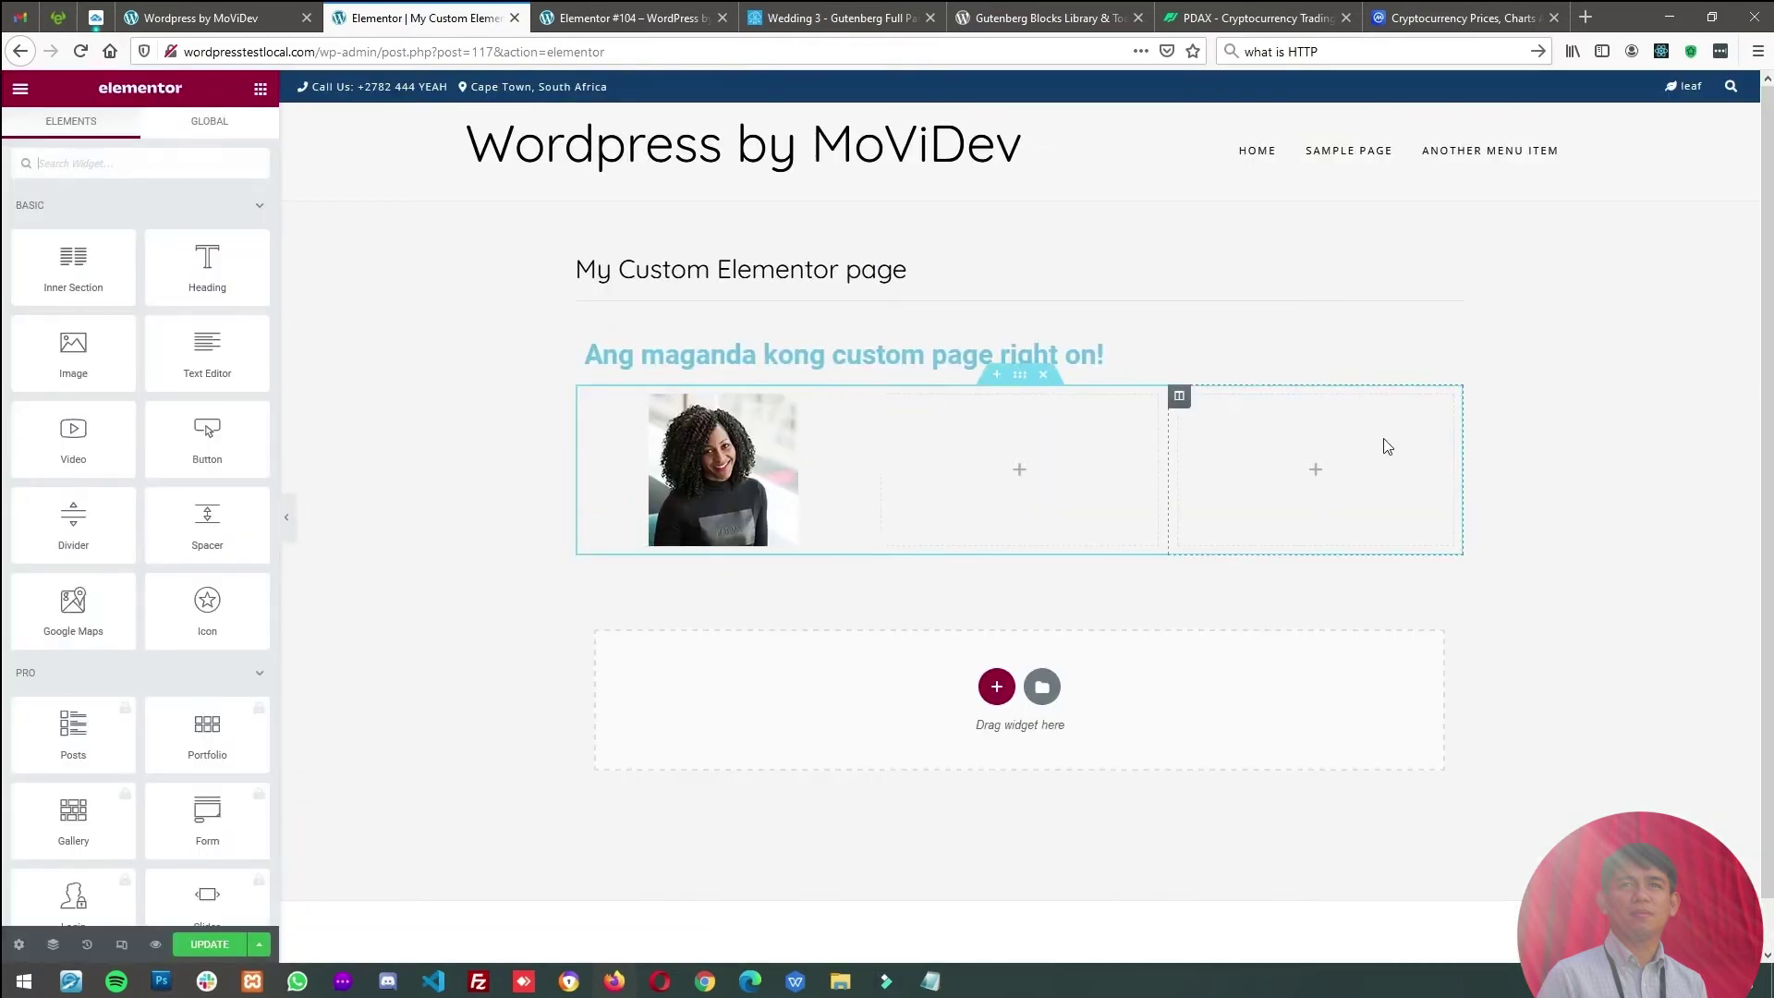
right_click(855, 412)
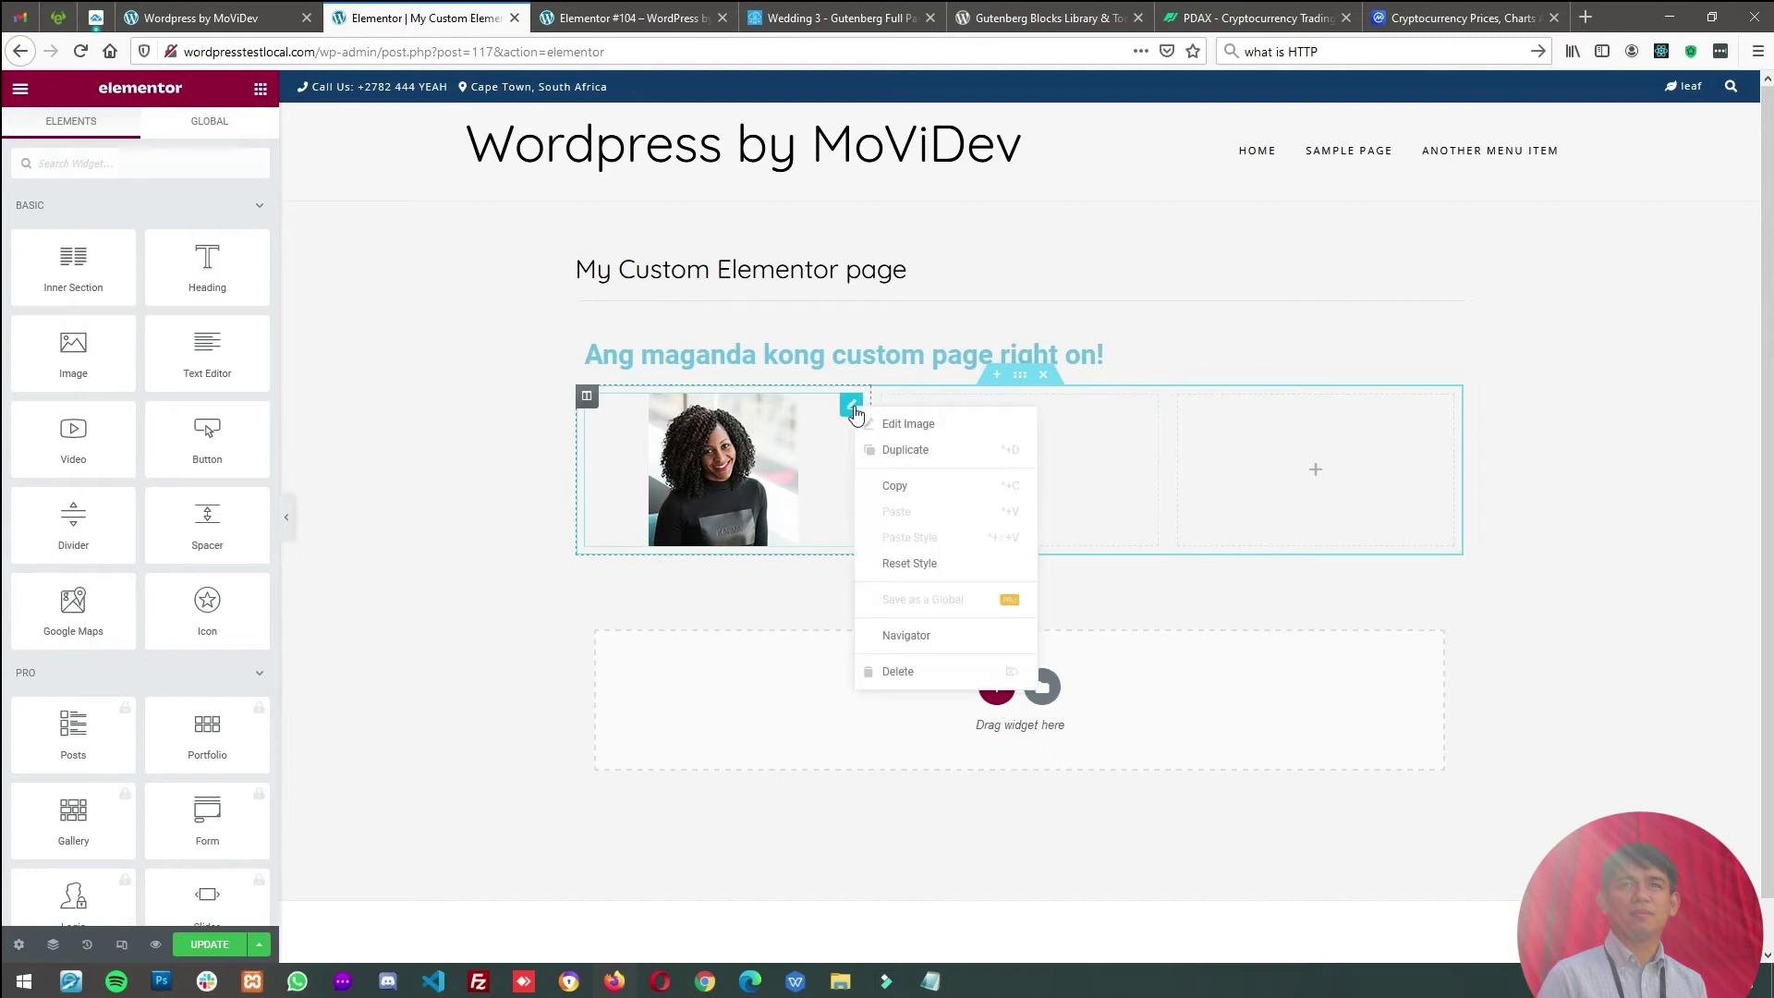
left_click(893, 451)
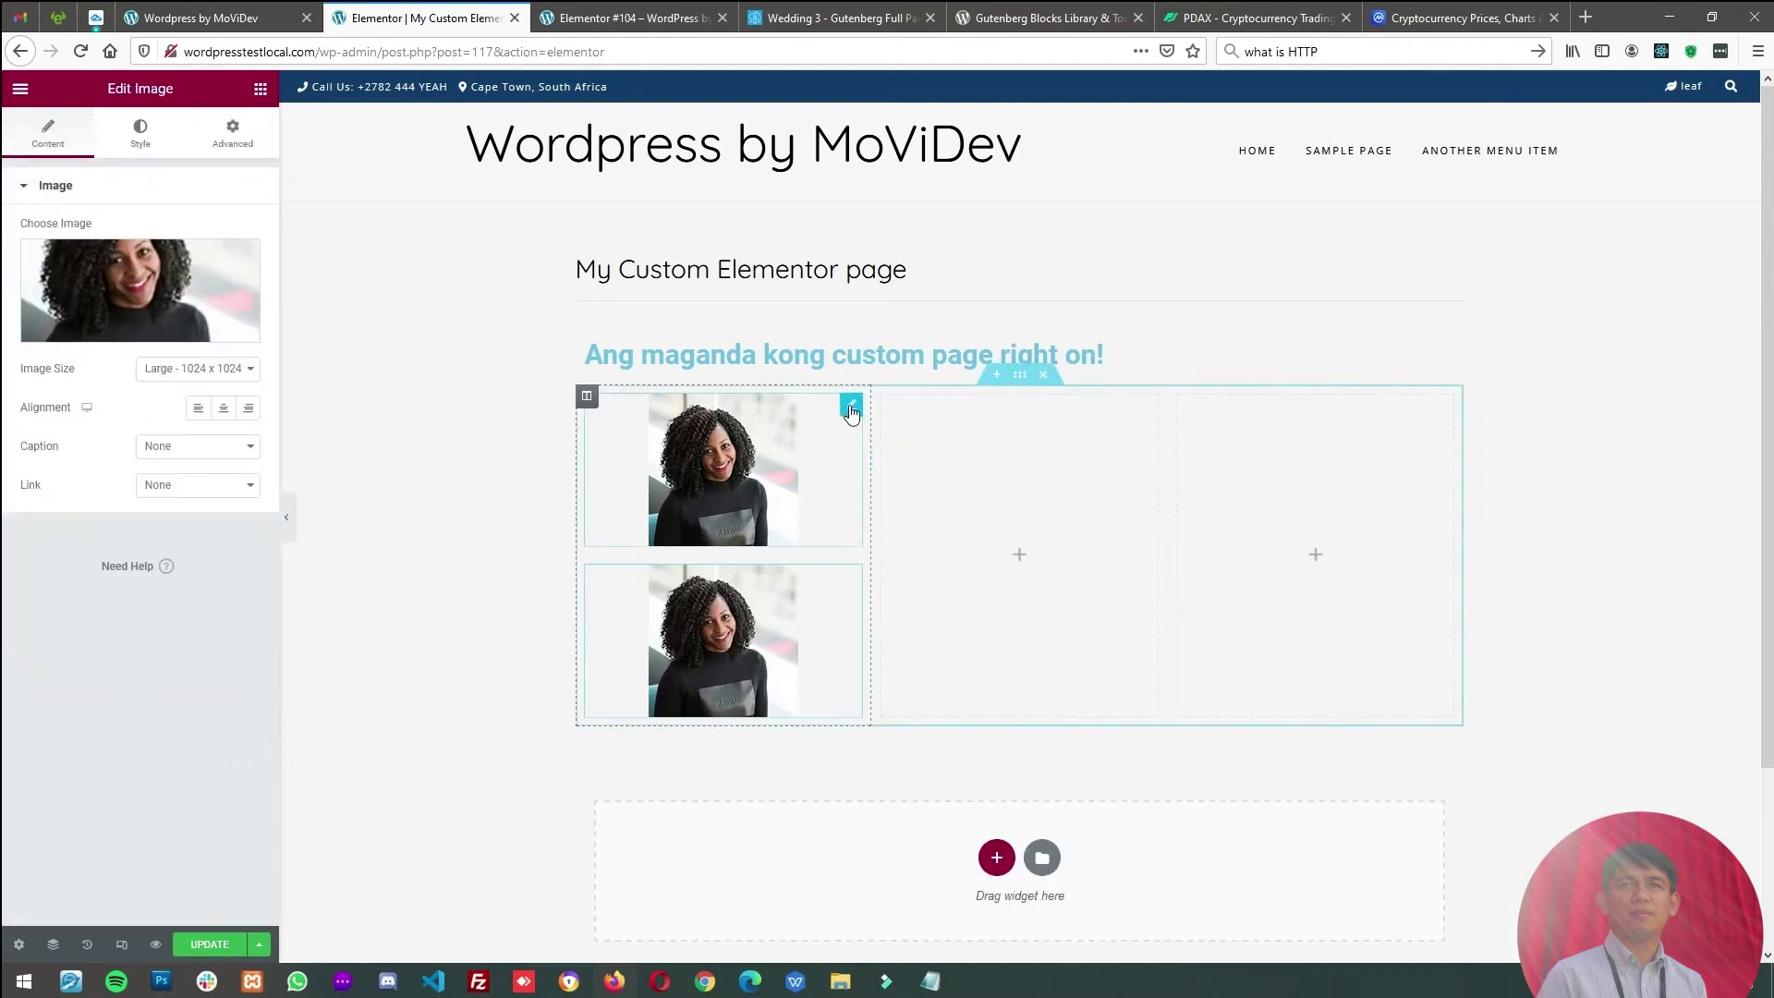
right_click(850, 412)
left_click(889, 451)
left_click_drag(814, 471, 952, 477)
left_click_drag(724, 610, 1299, 490)
- Replace the middle column's image with teacher2.jpg, the portrait of the man with glasses, from the media library
left_click(967, 475)
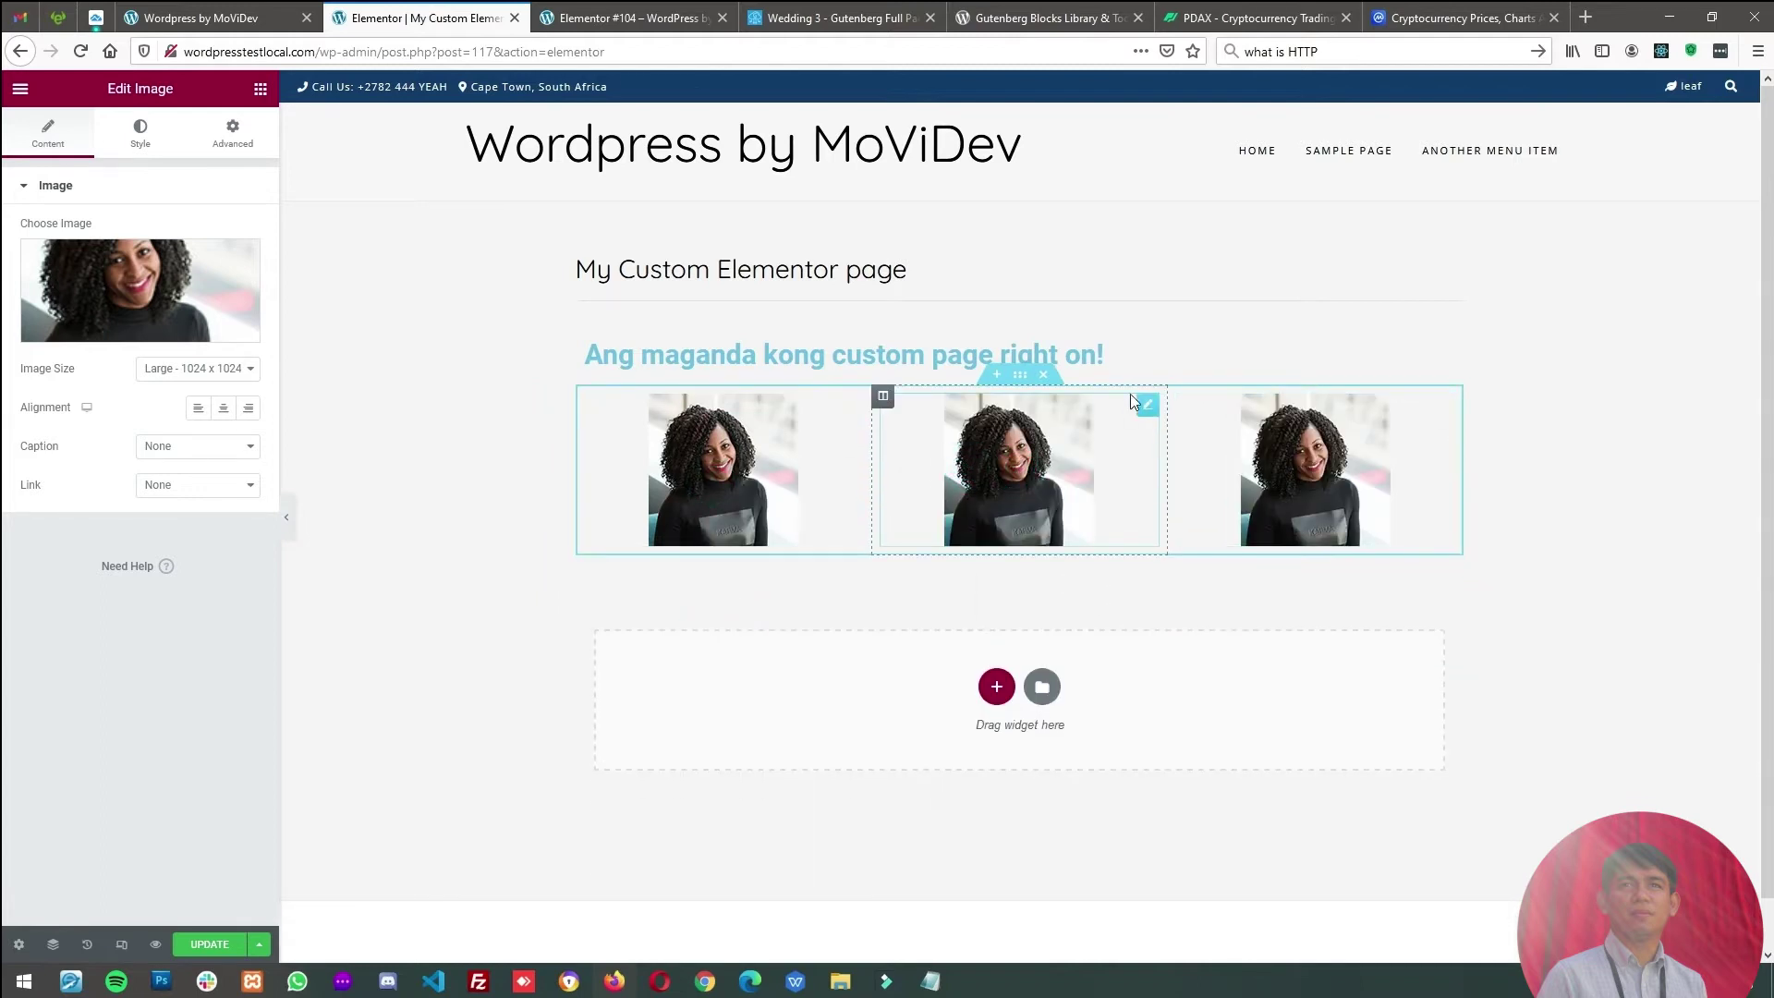
left_click(110, 334)
left_click(679, 349)
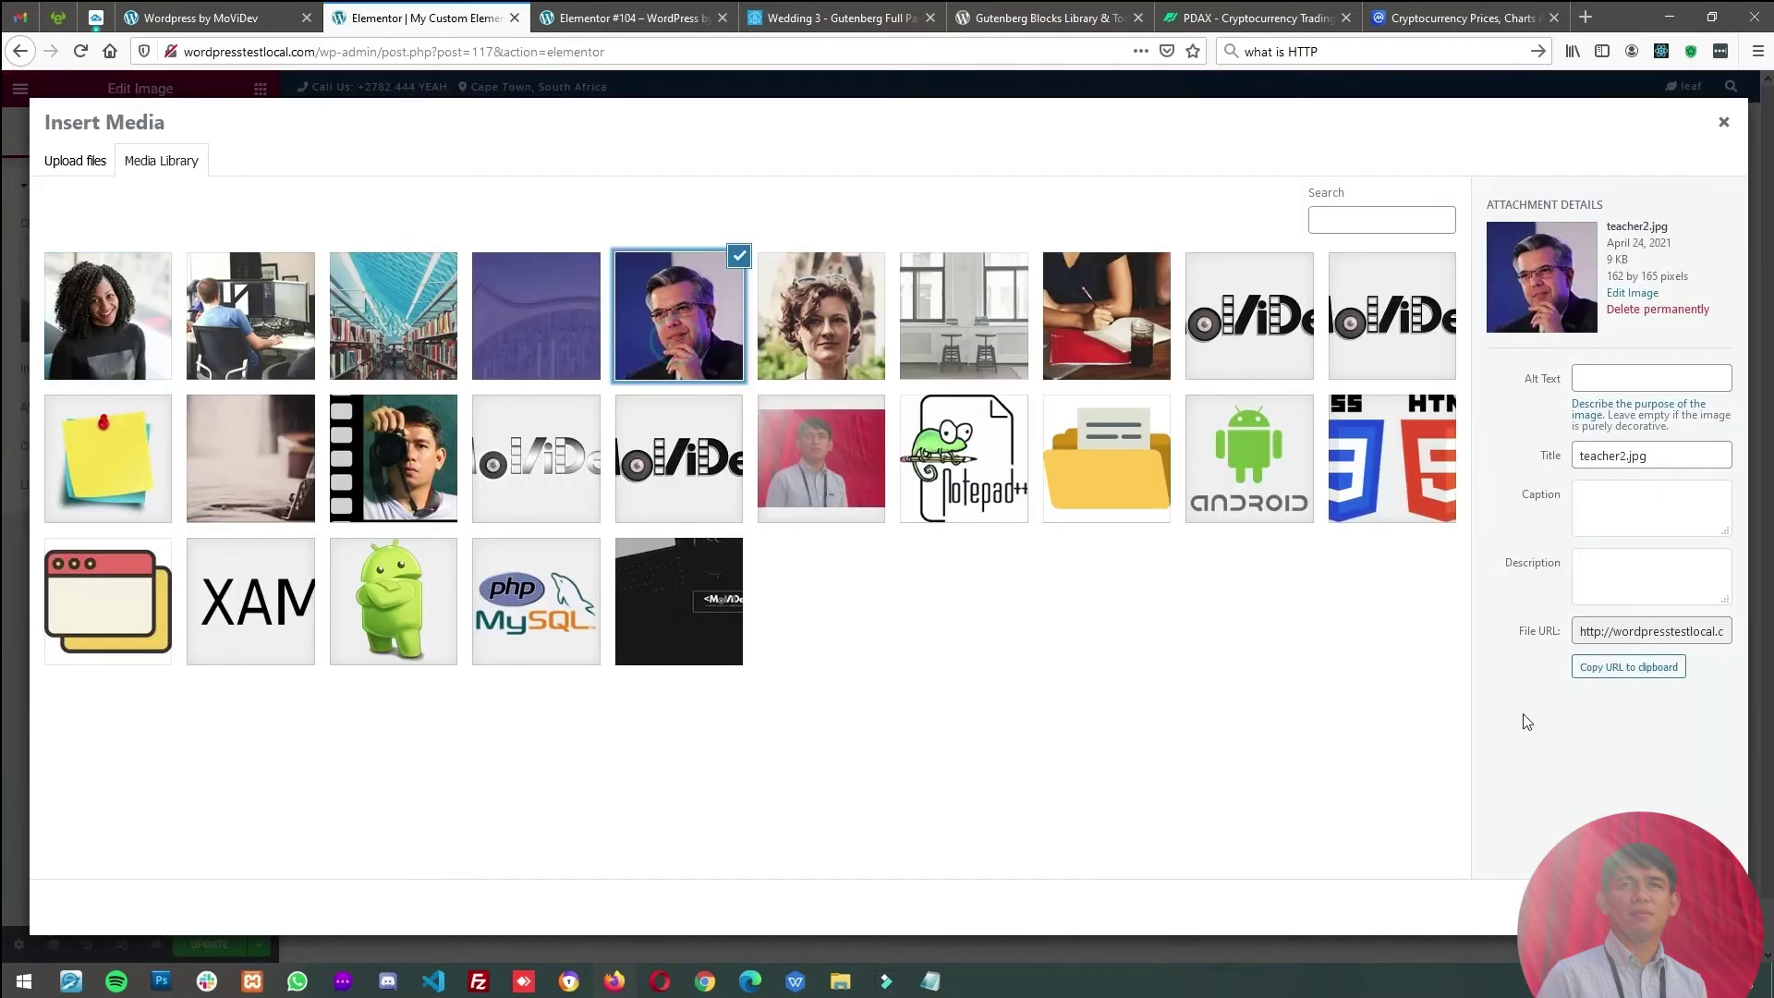
left_click(1682, 907)
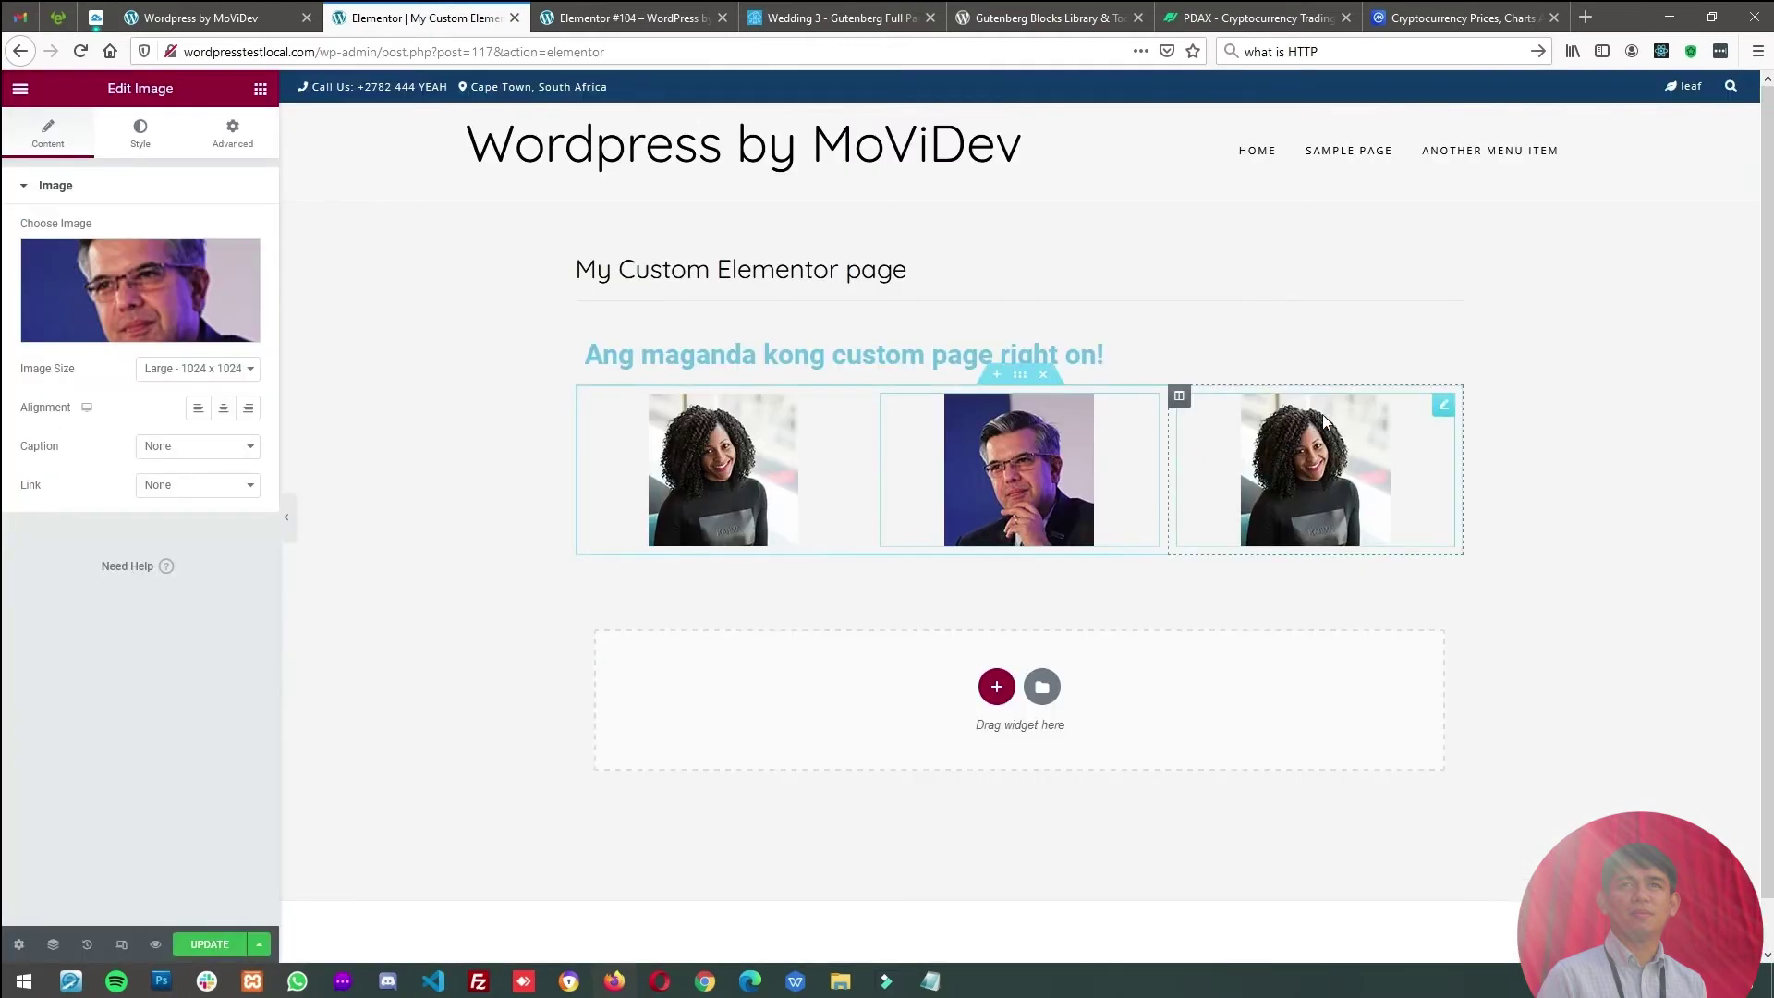
- Replace the third column's image with the short-haired woman's portrait from the media library, and update the page
left_click(1444, 406)
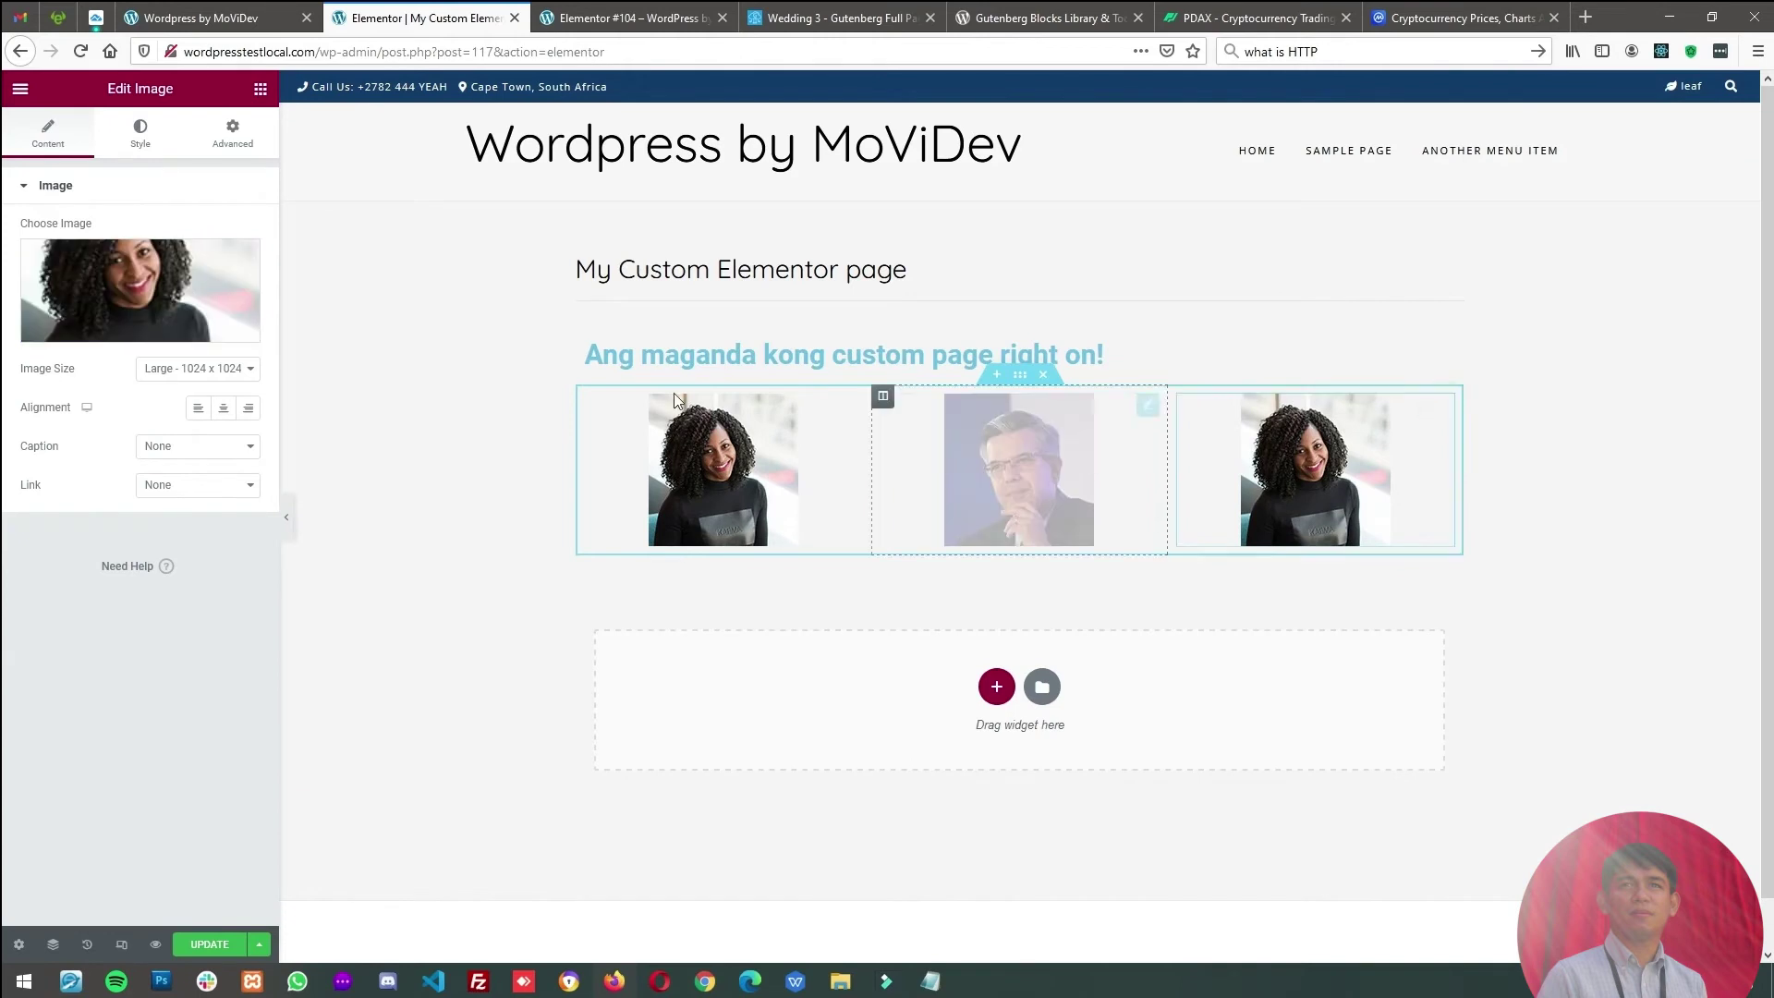
left_click(125, 337)
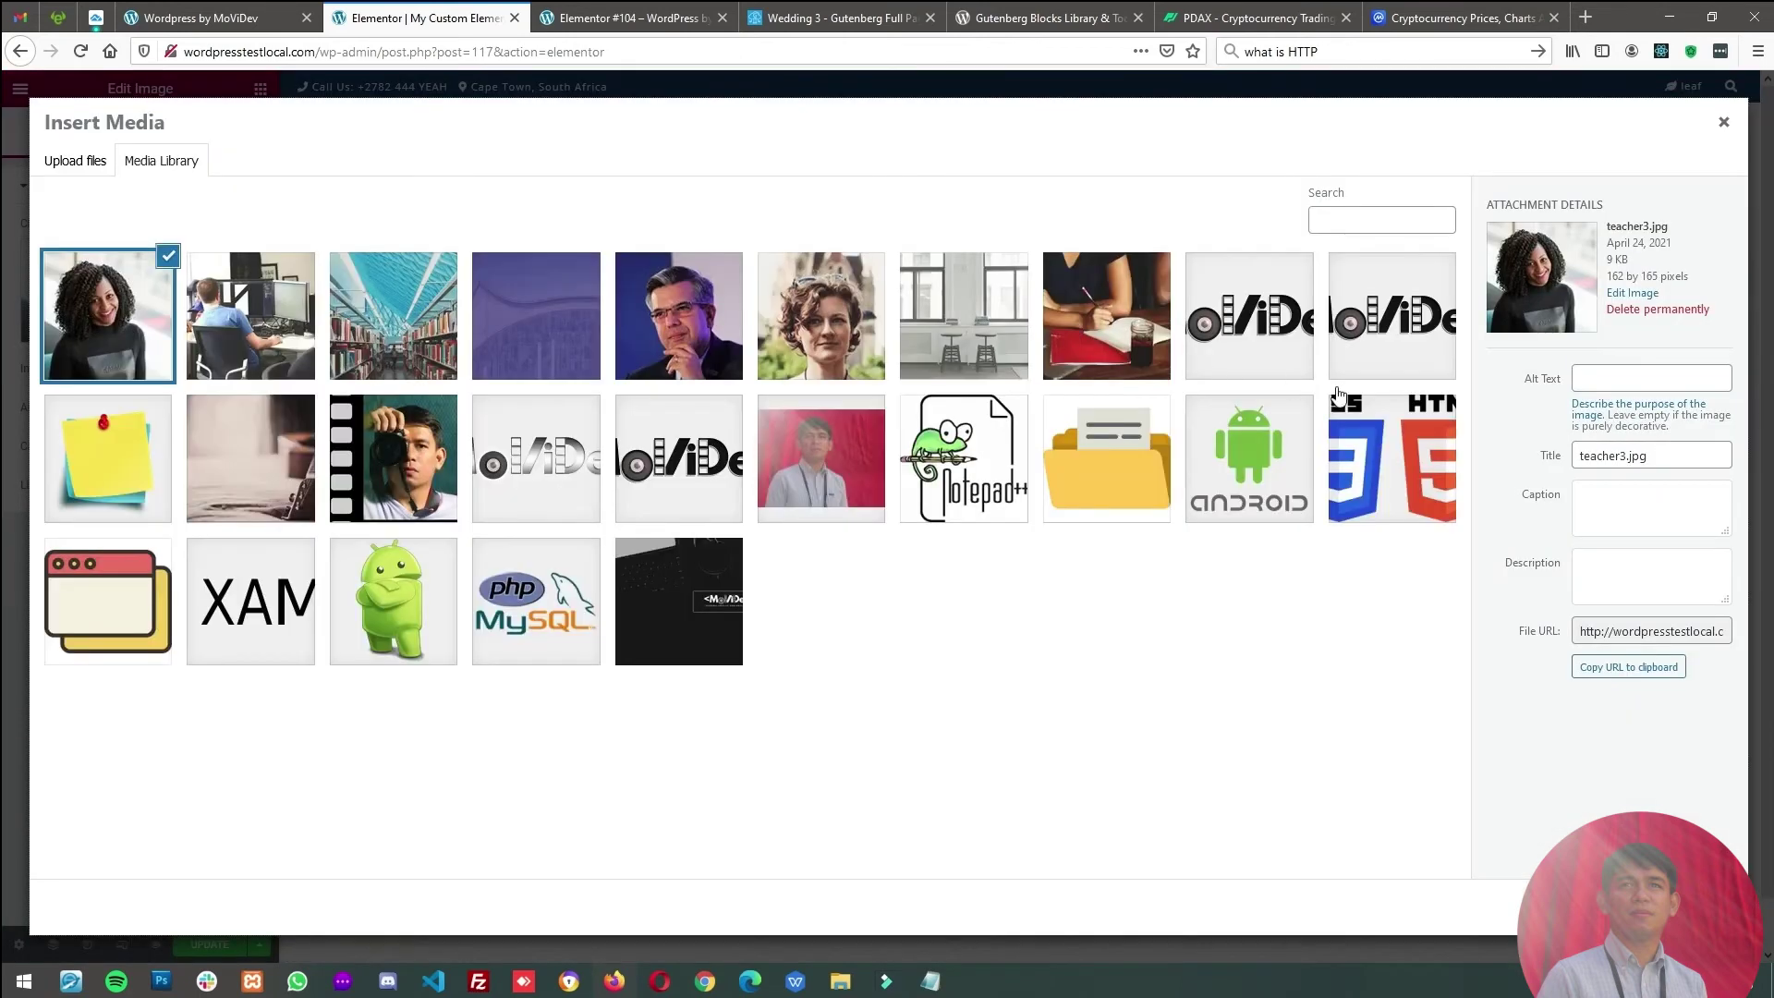
left_click(800, 366)
left_click(1672, 906)
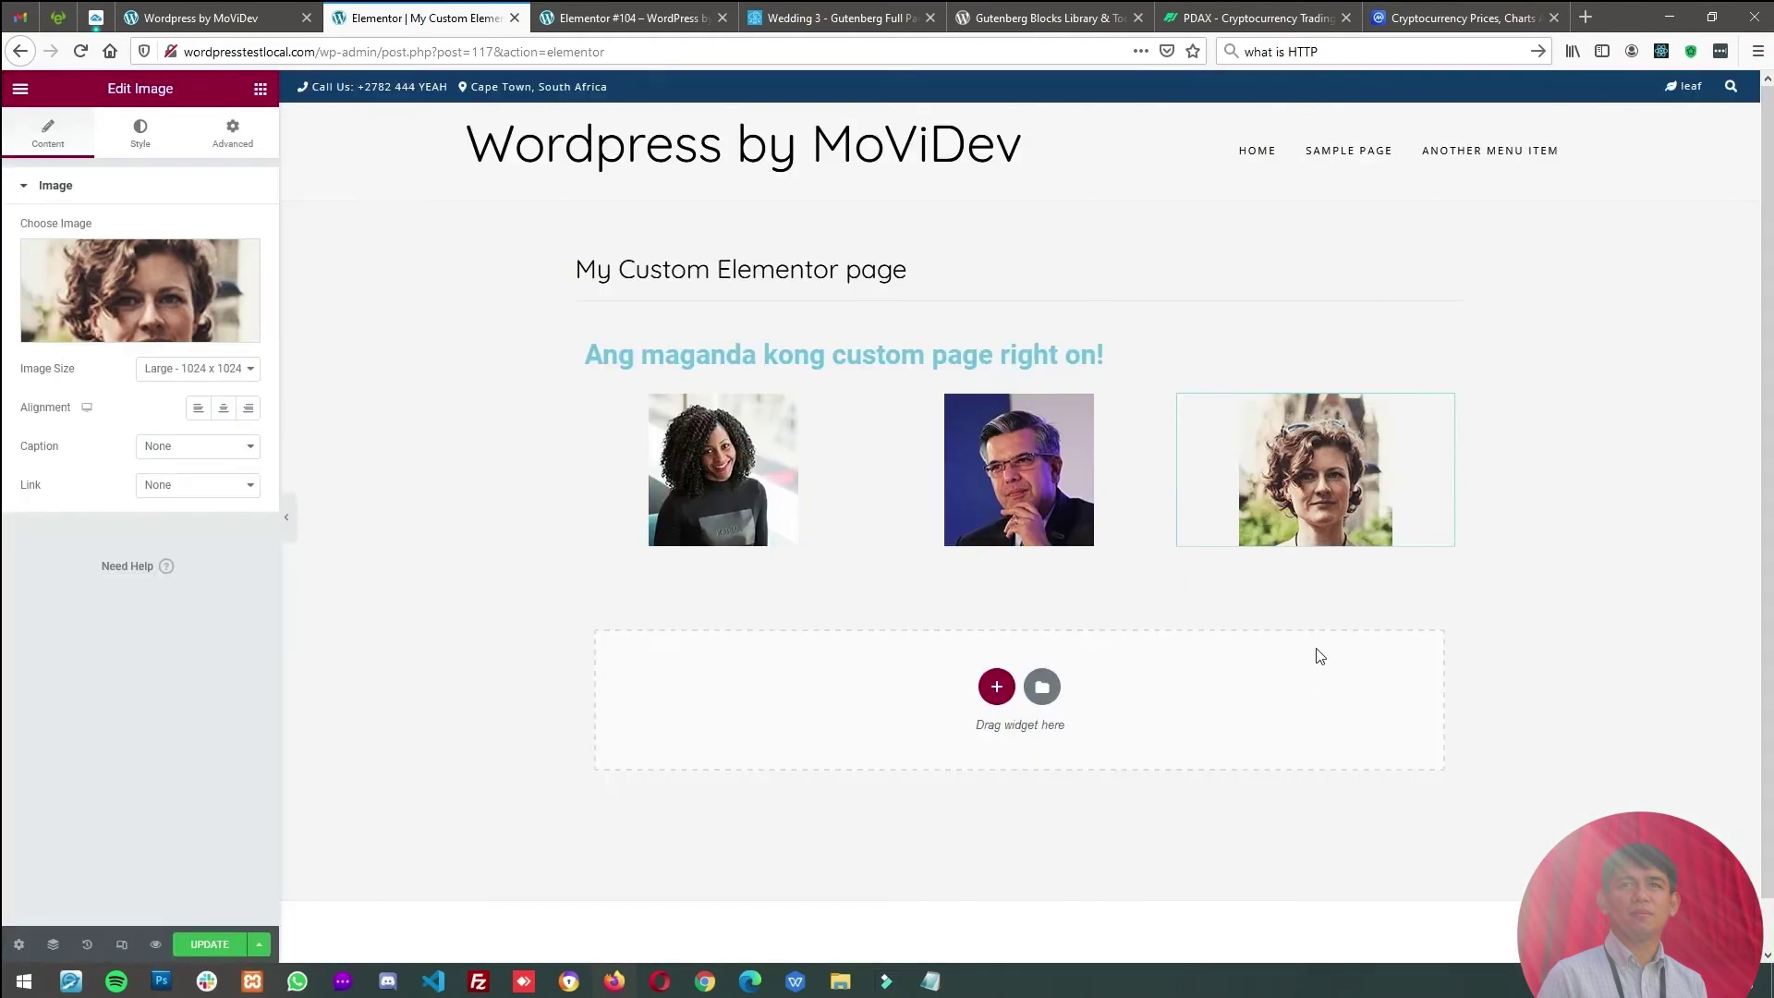
left_click(199, 943)
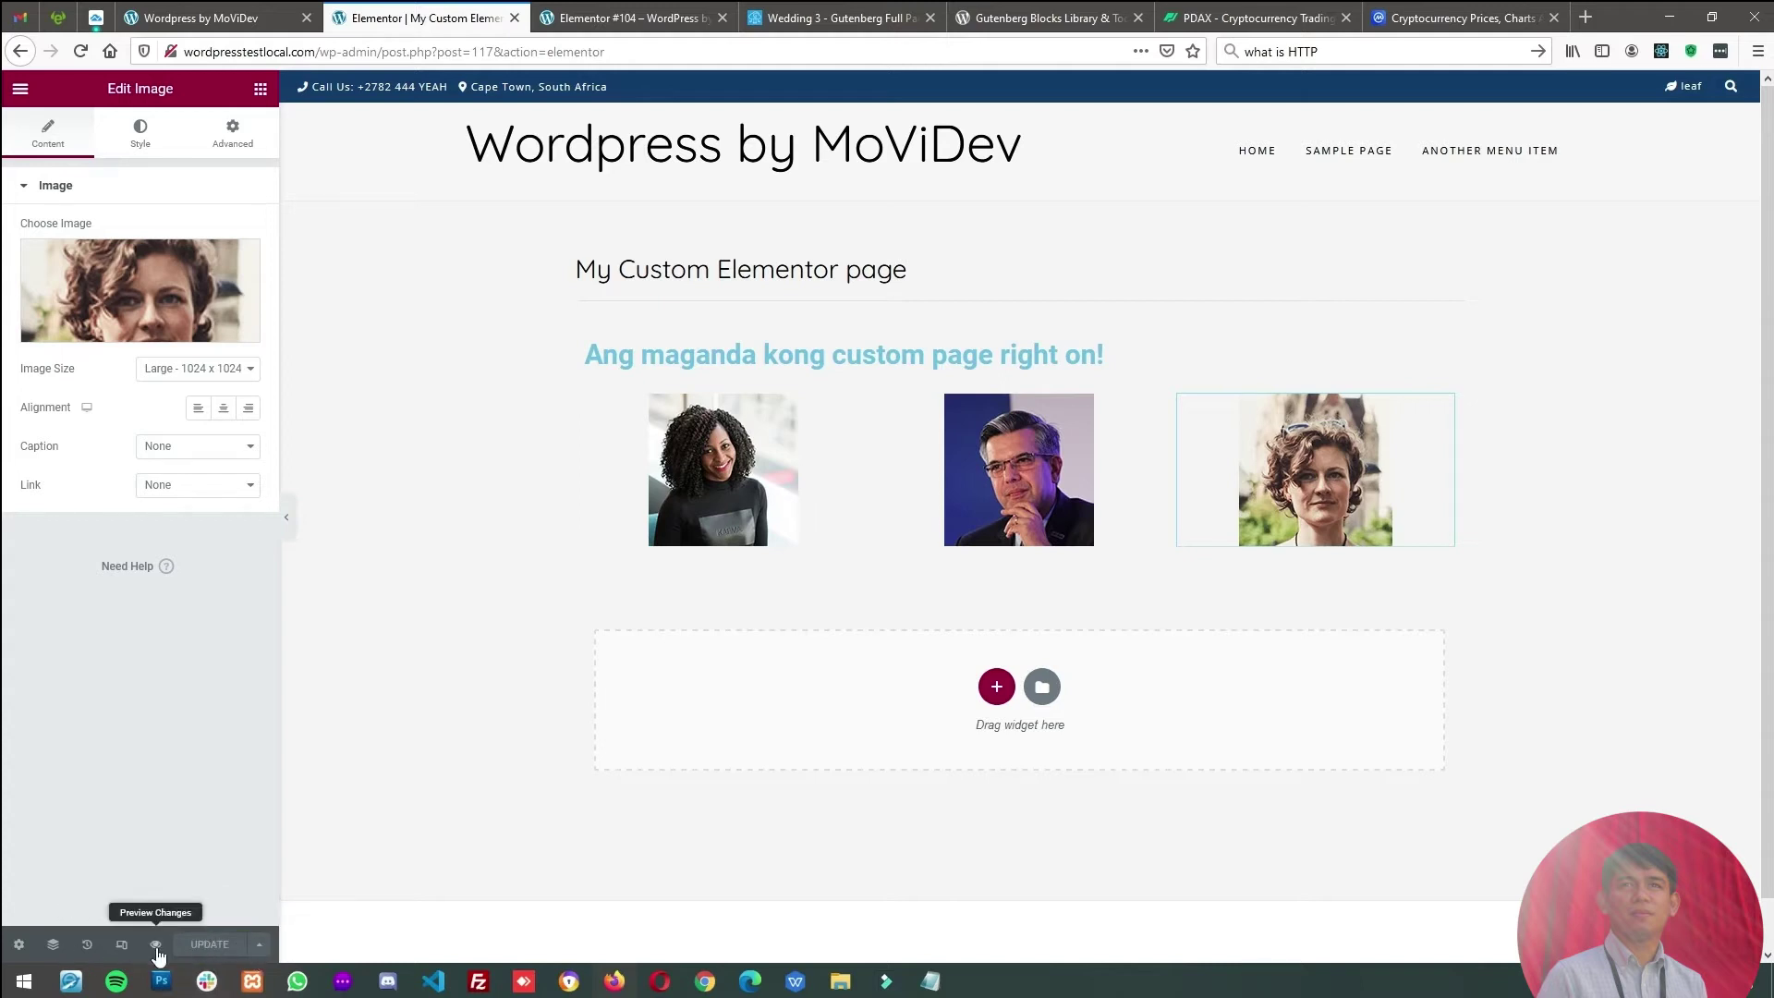
- Review the page's action history and its section, column and widget structure in the Navigator
left_click(85, 944)
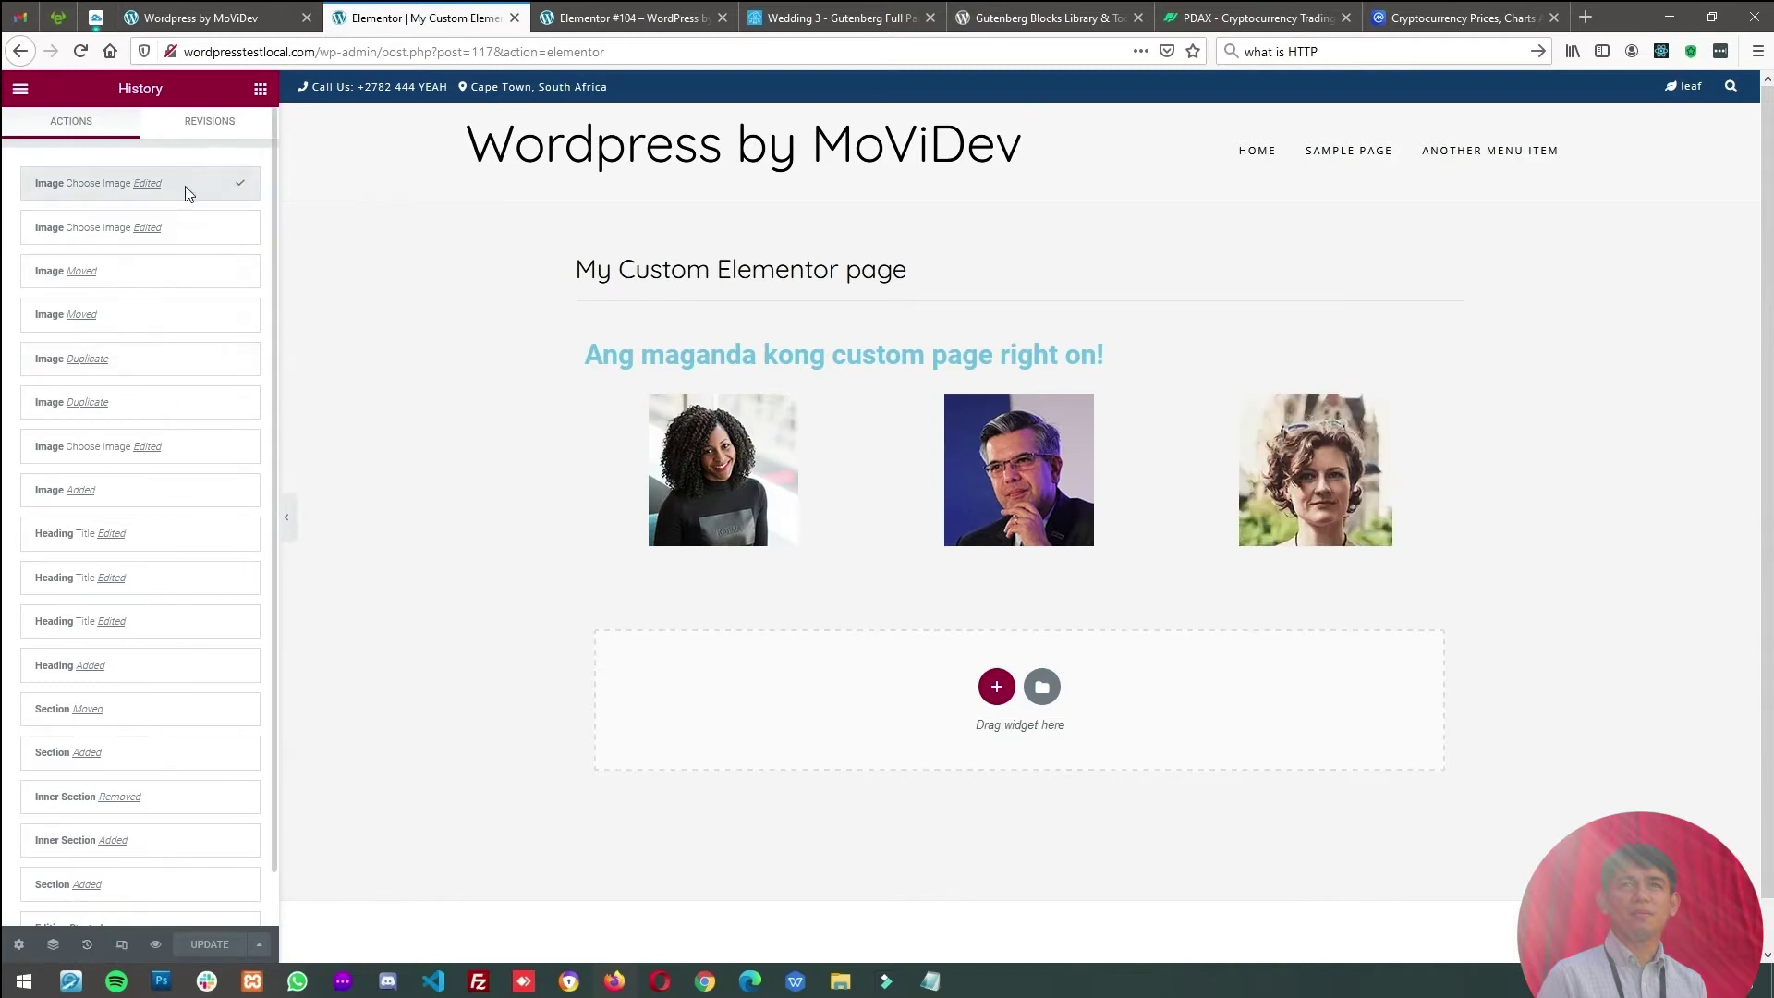
scroll(182, 357, "down", 1)
scroll(203, 305, "up", 1)
left_click(52, 945)
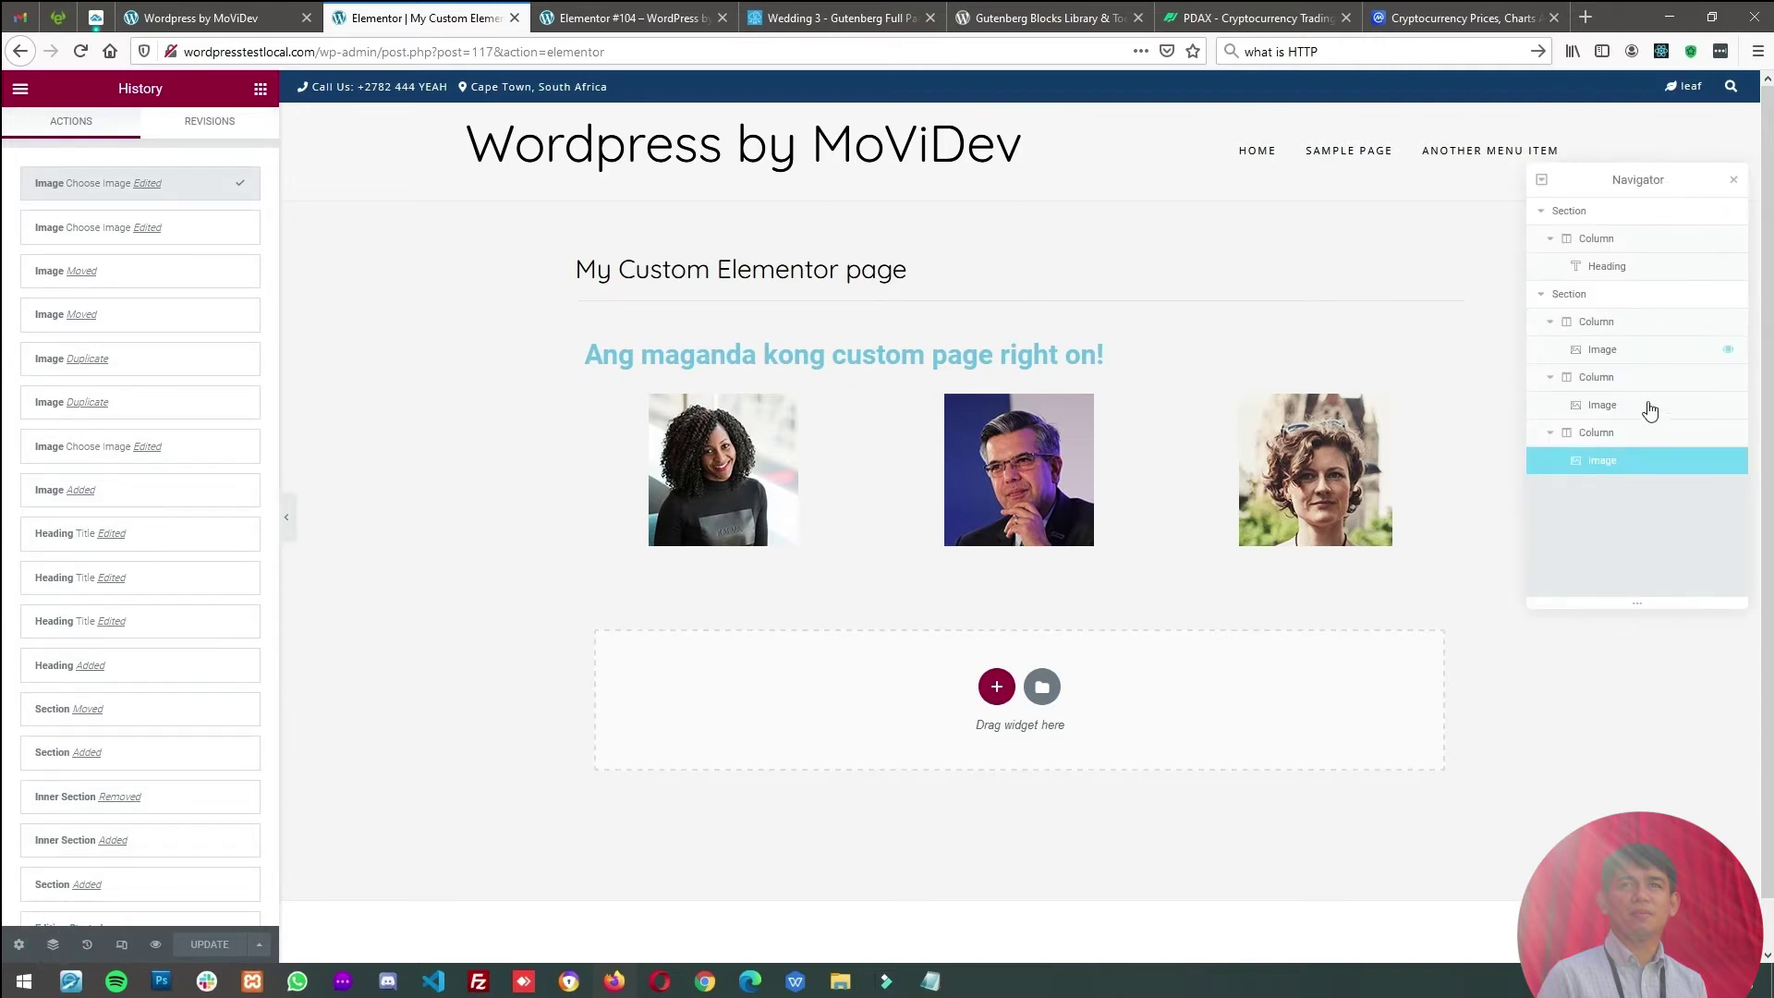
- Open the page settings, close the Navigator, and examine the page's title and status options
left_click(19, 944)
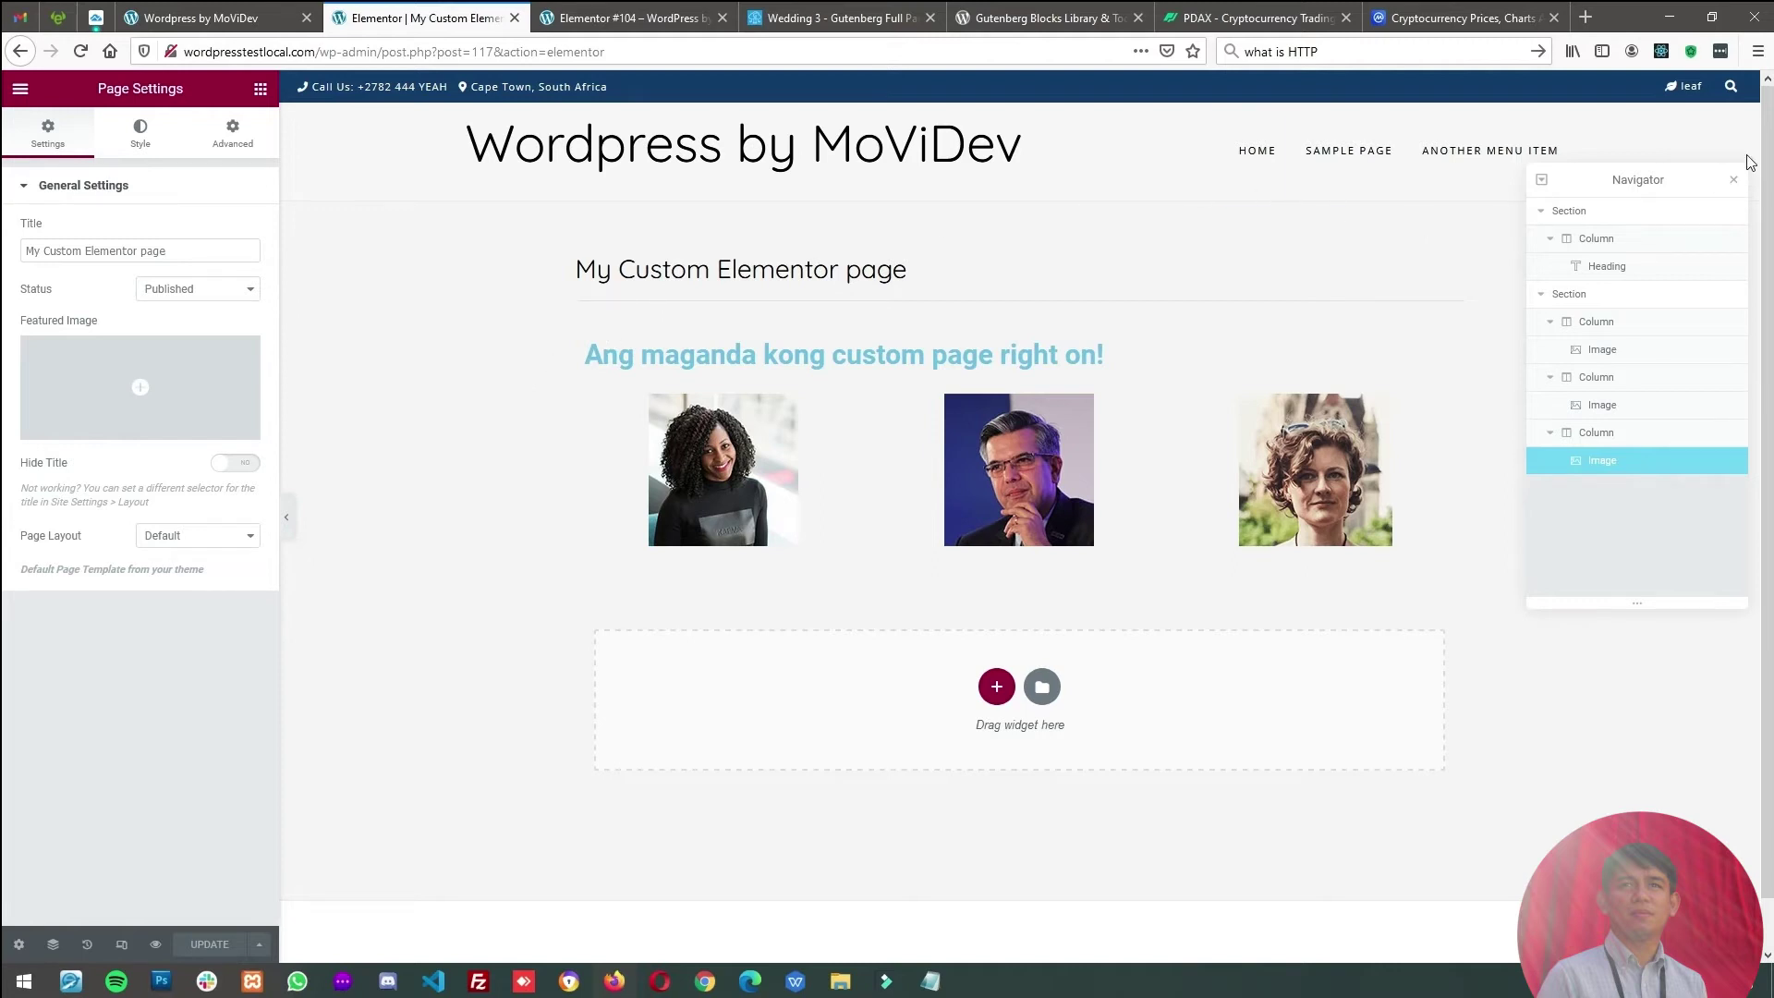
left_click(1734, 179)
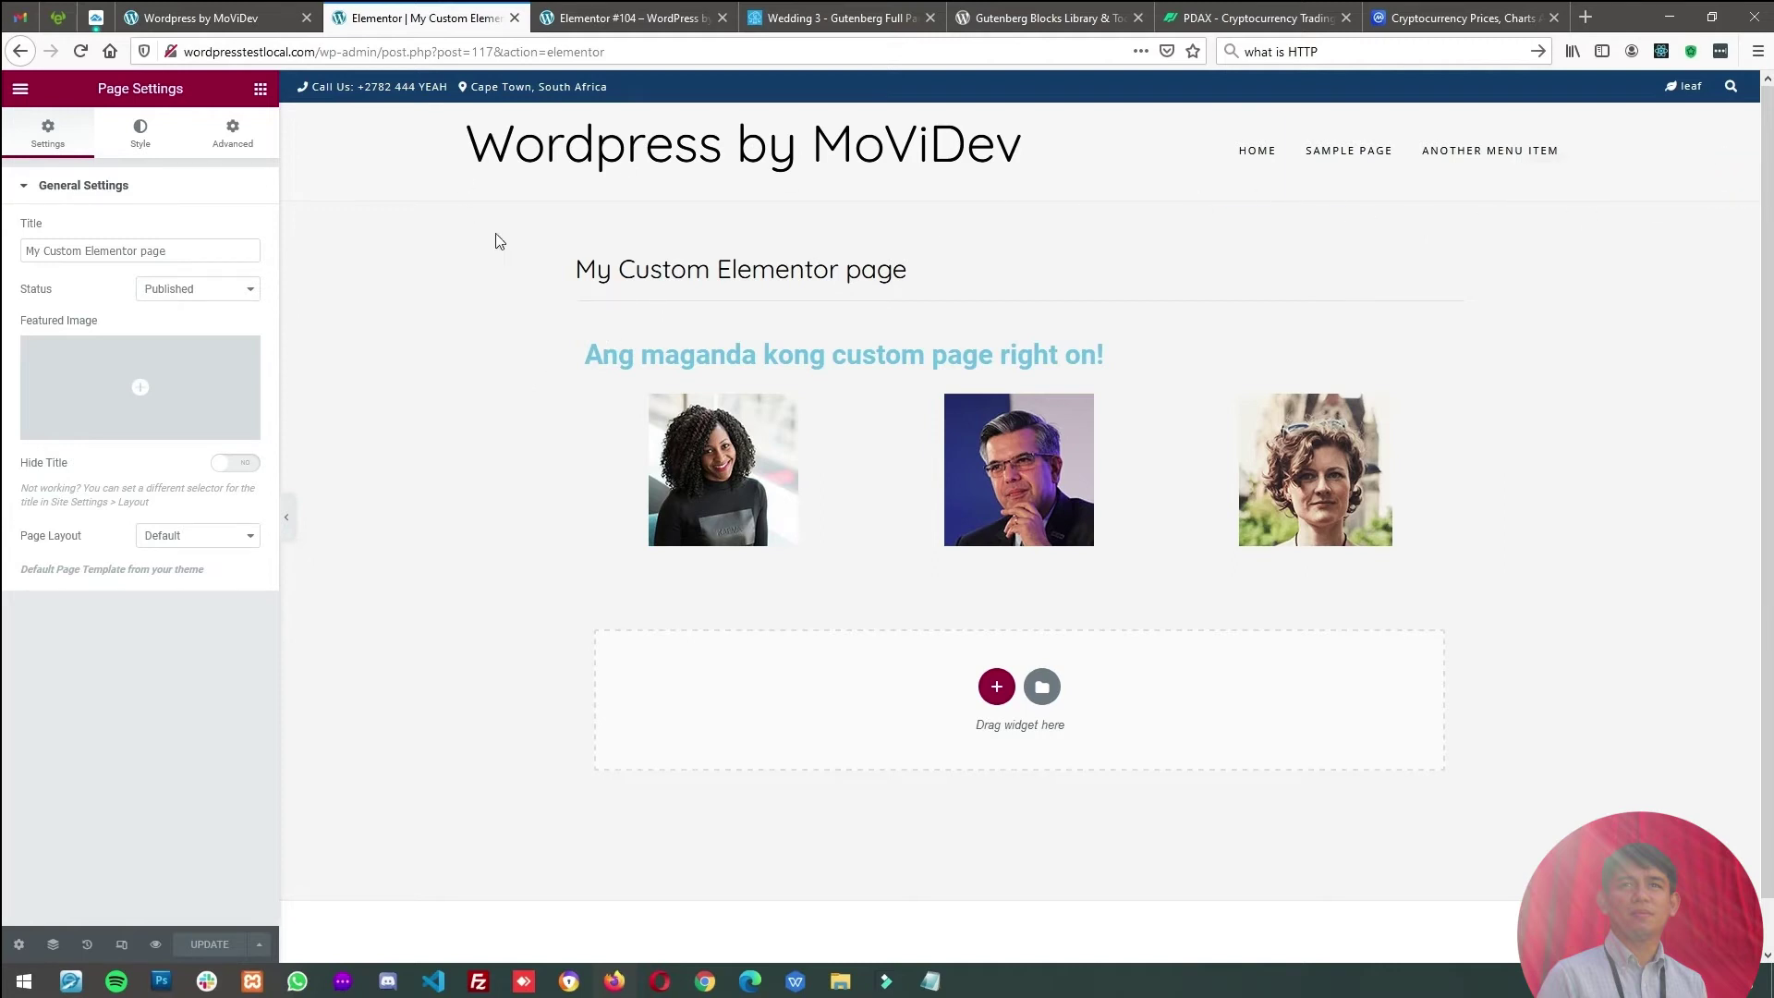
triple_click(176, 249)
left_click(87, 292)
double_click(201, 292)
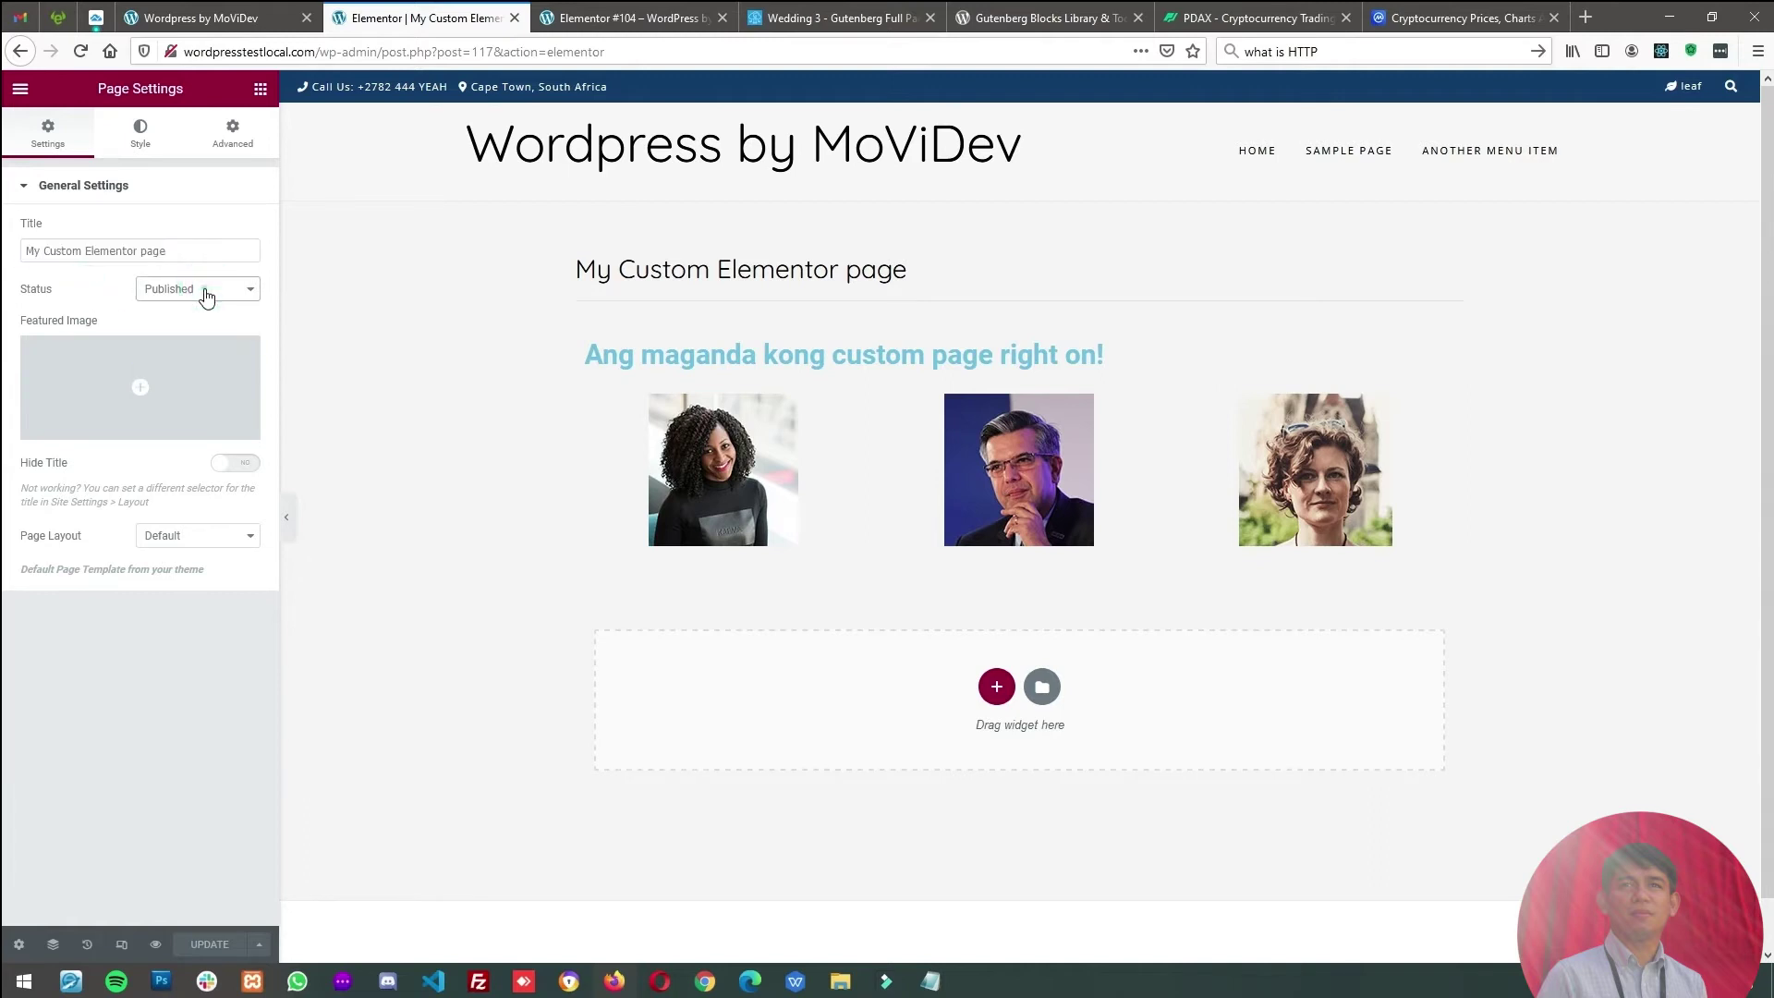
- Set browser.png from the media library as the page's featured image, and update the page
left_click(139, 428)
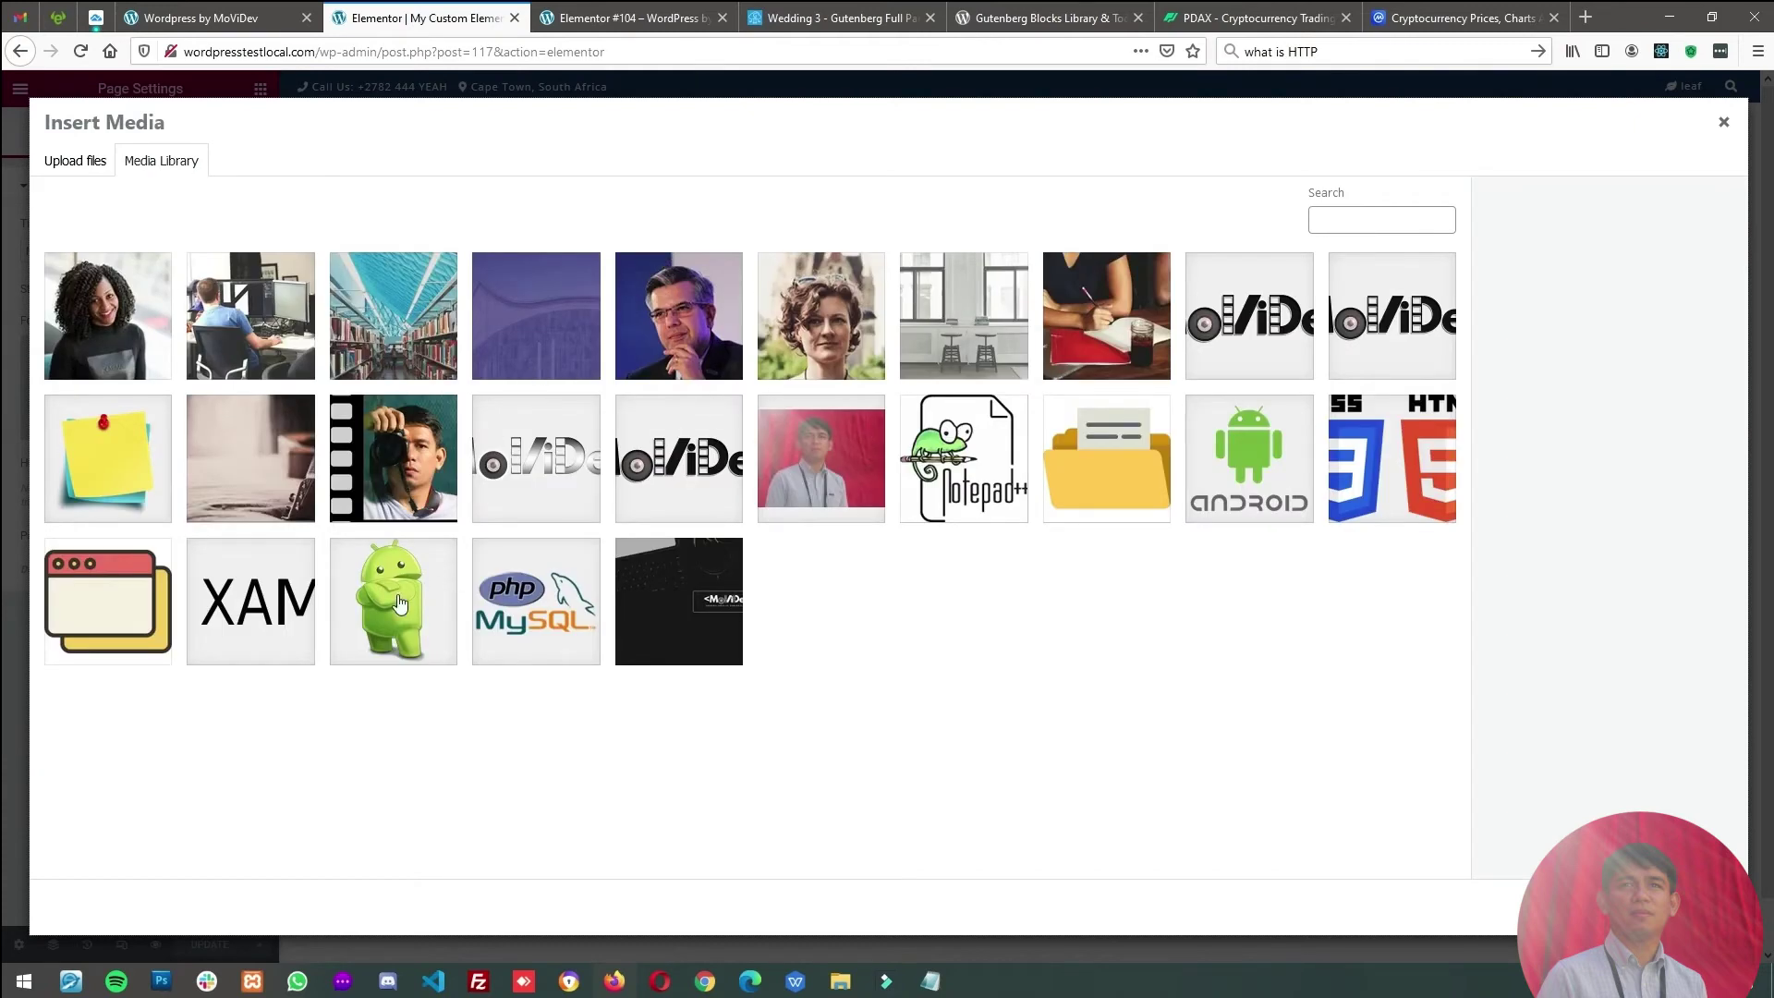
left_click(420, 474)
left_click(262, 476)
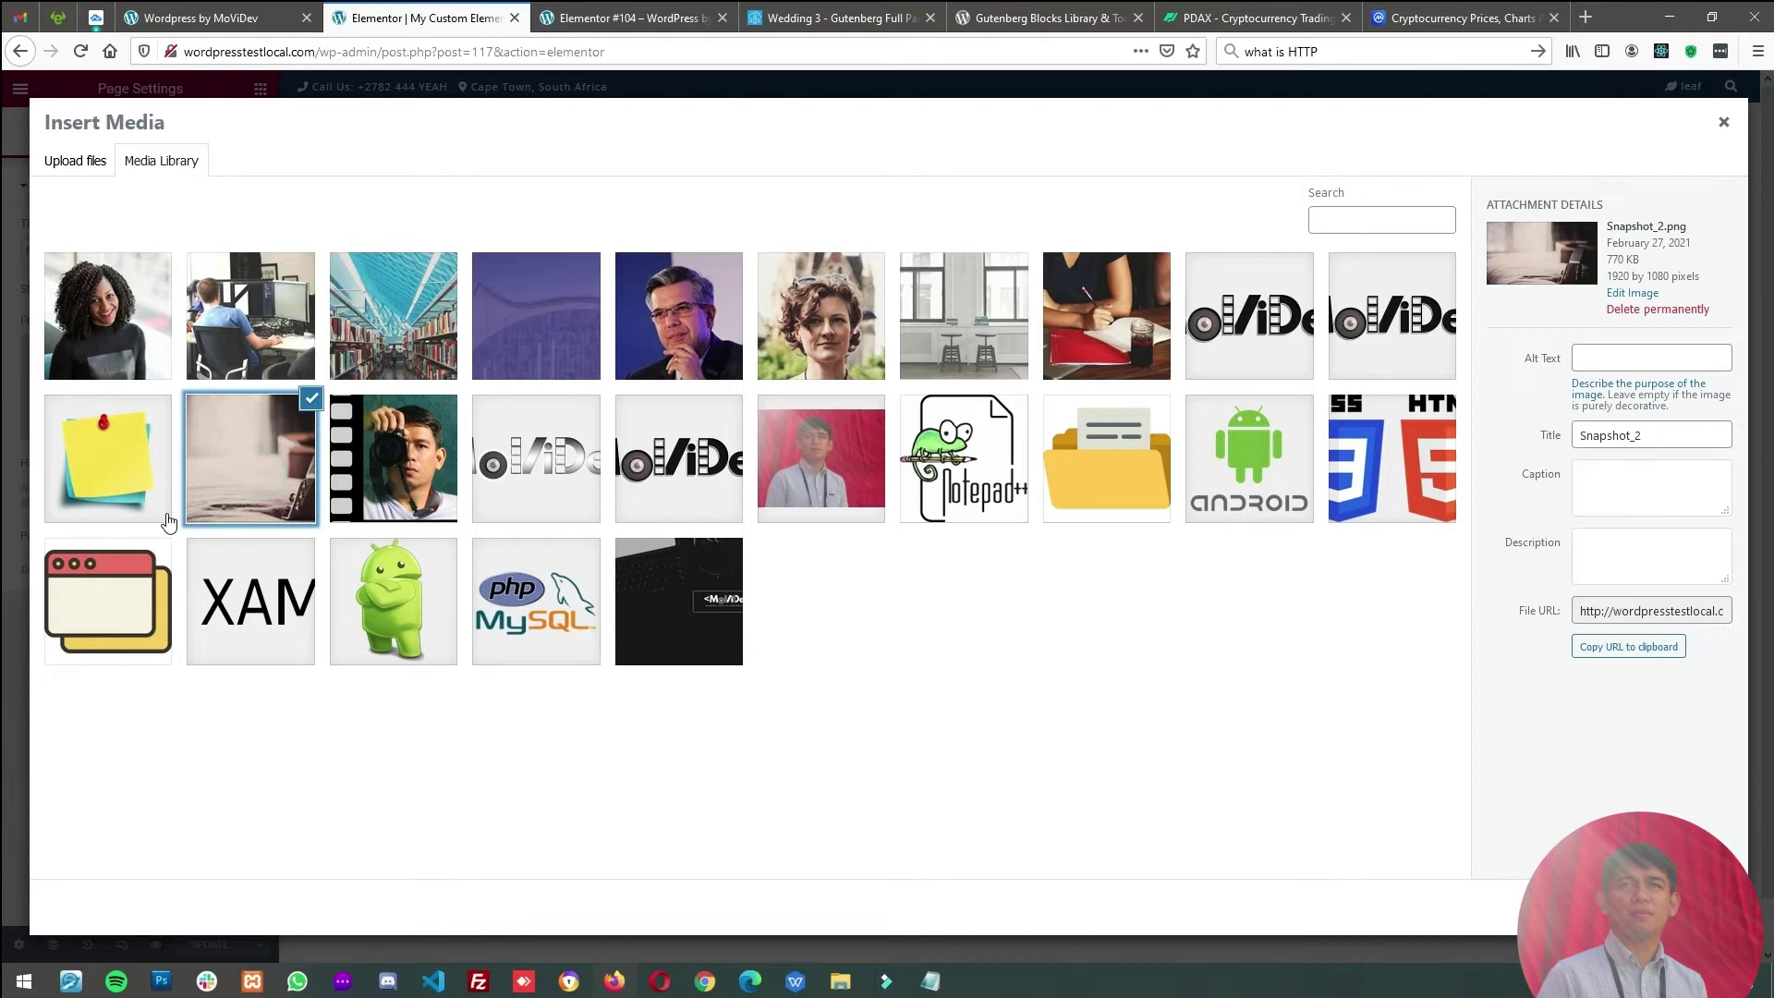
left_click(82, 575)
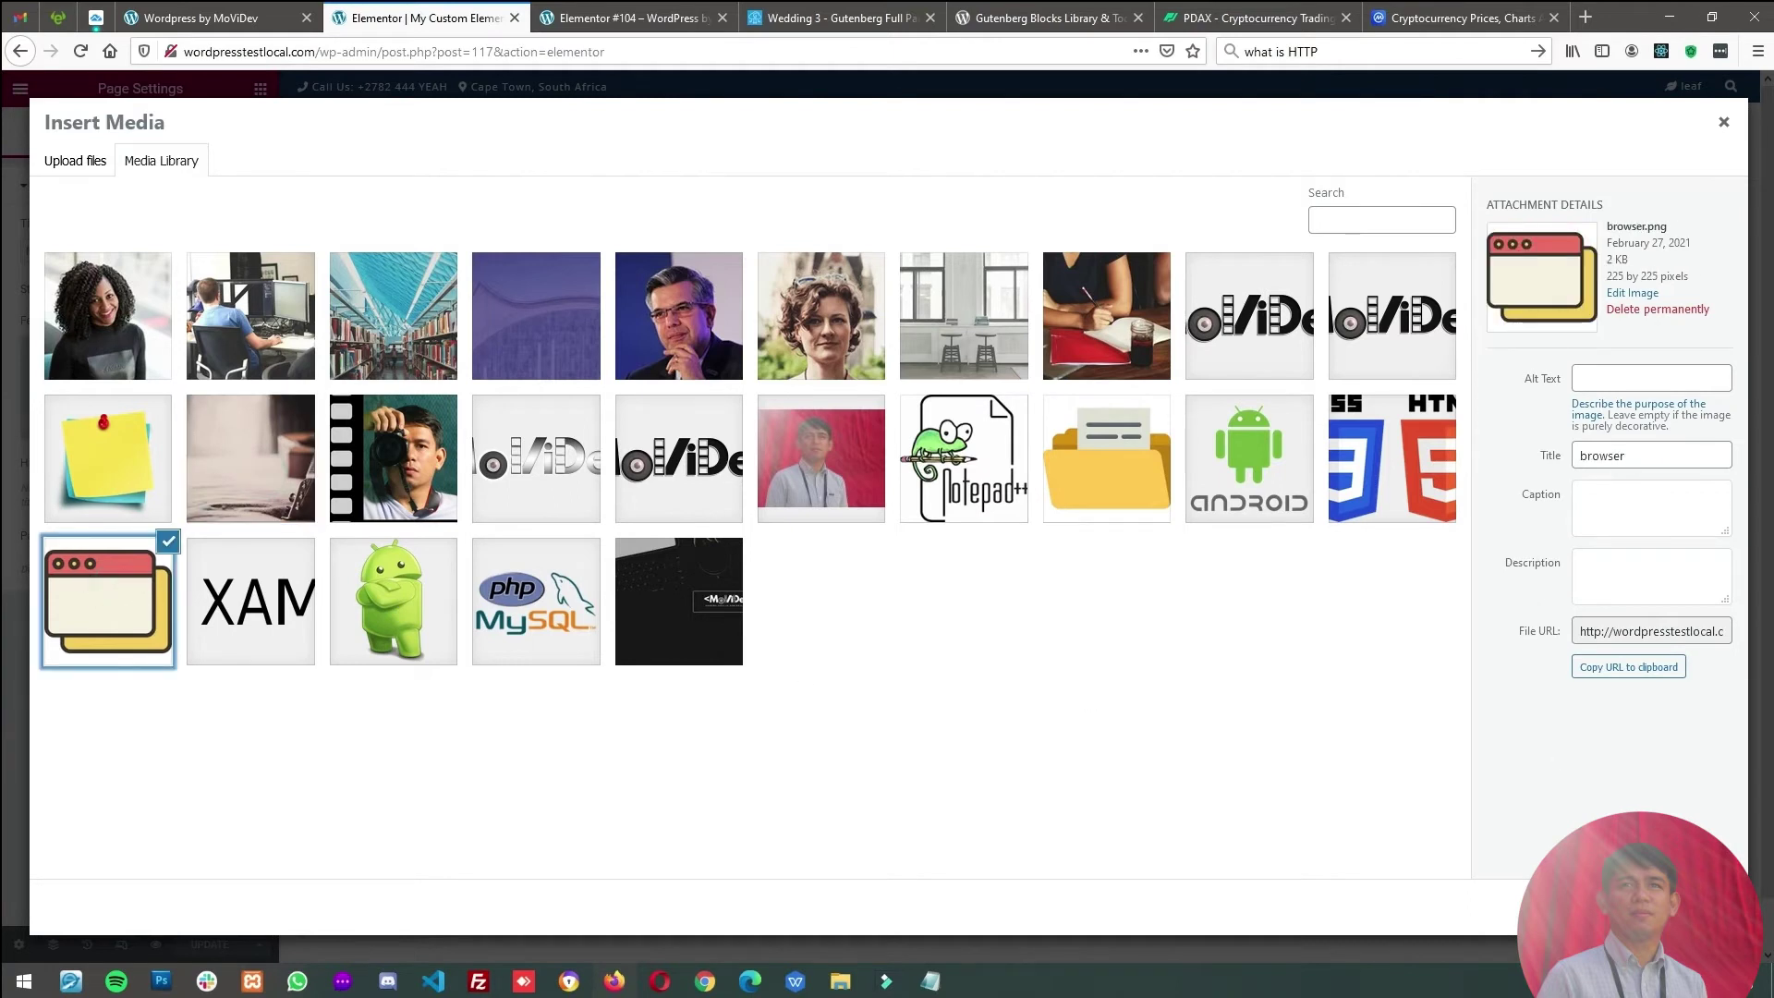
left_click(1682, 908)
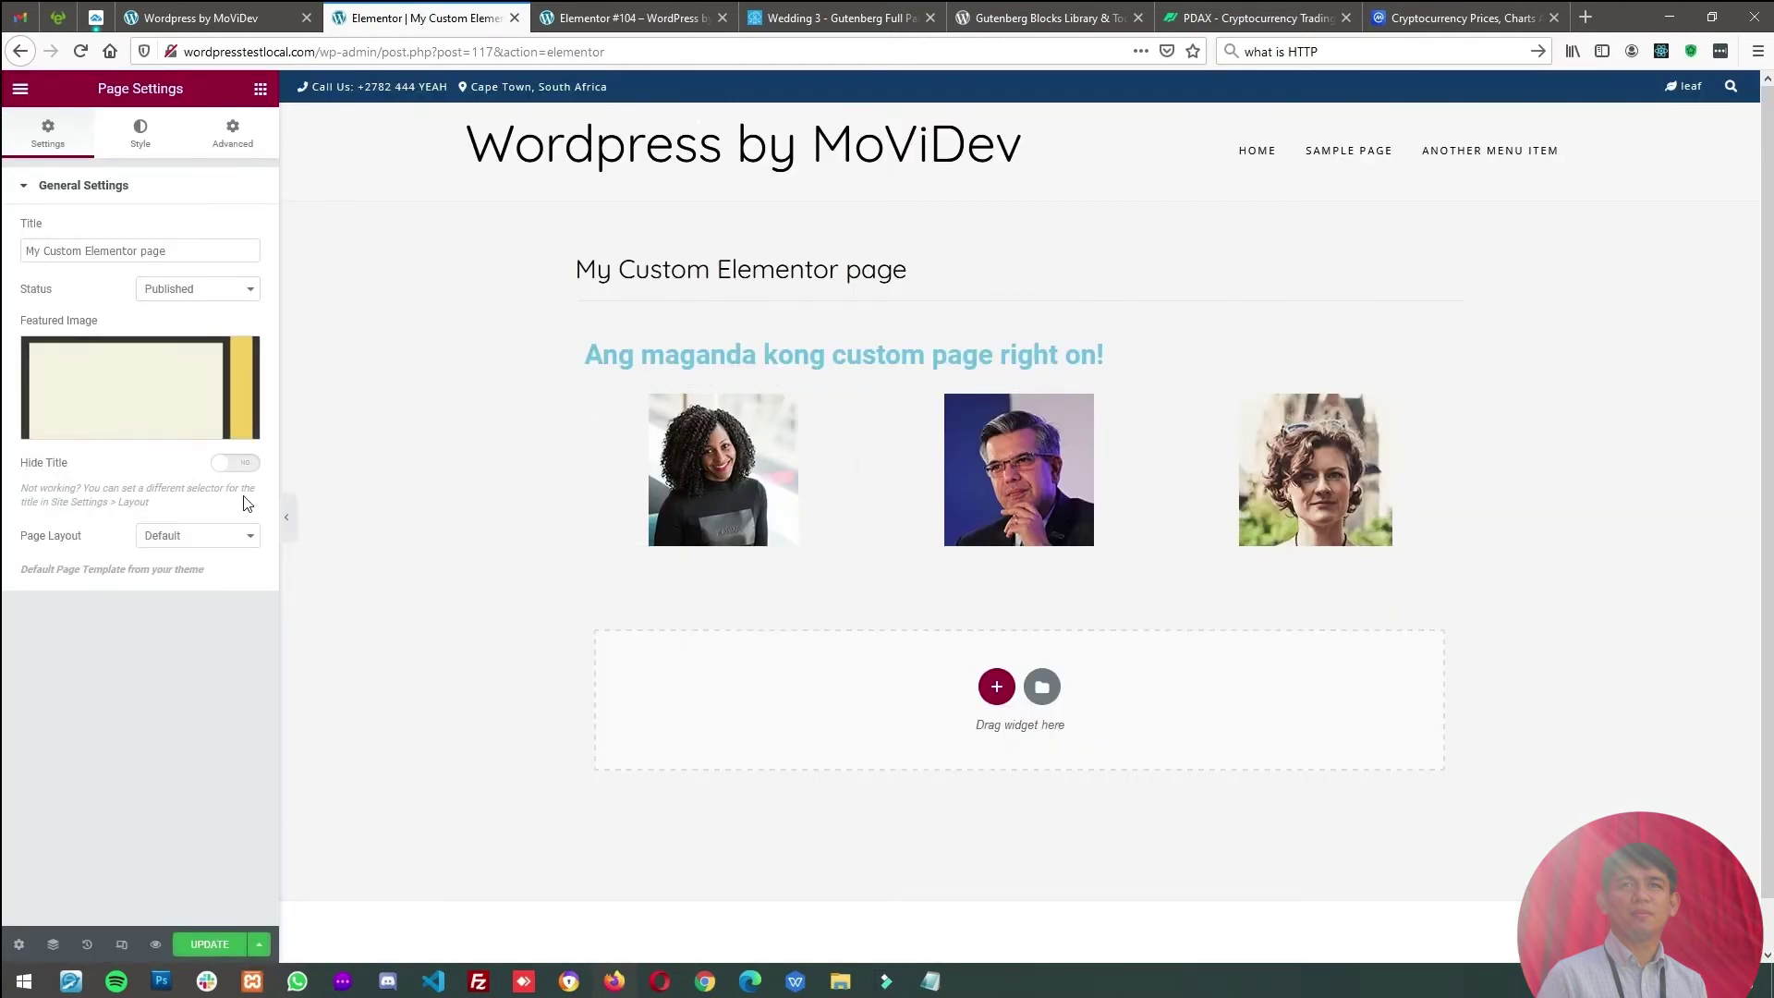
left_click(190, 945)
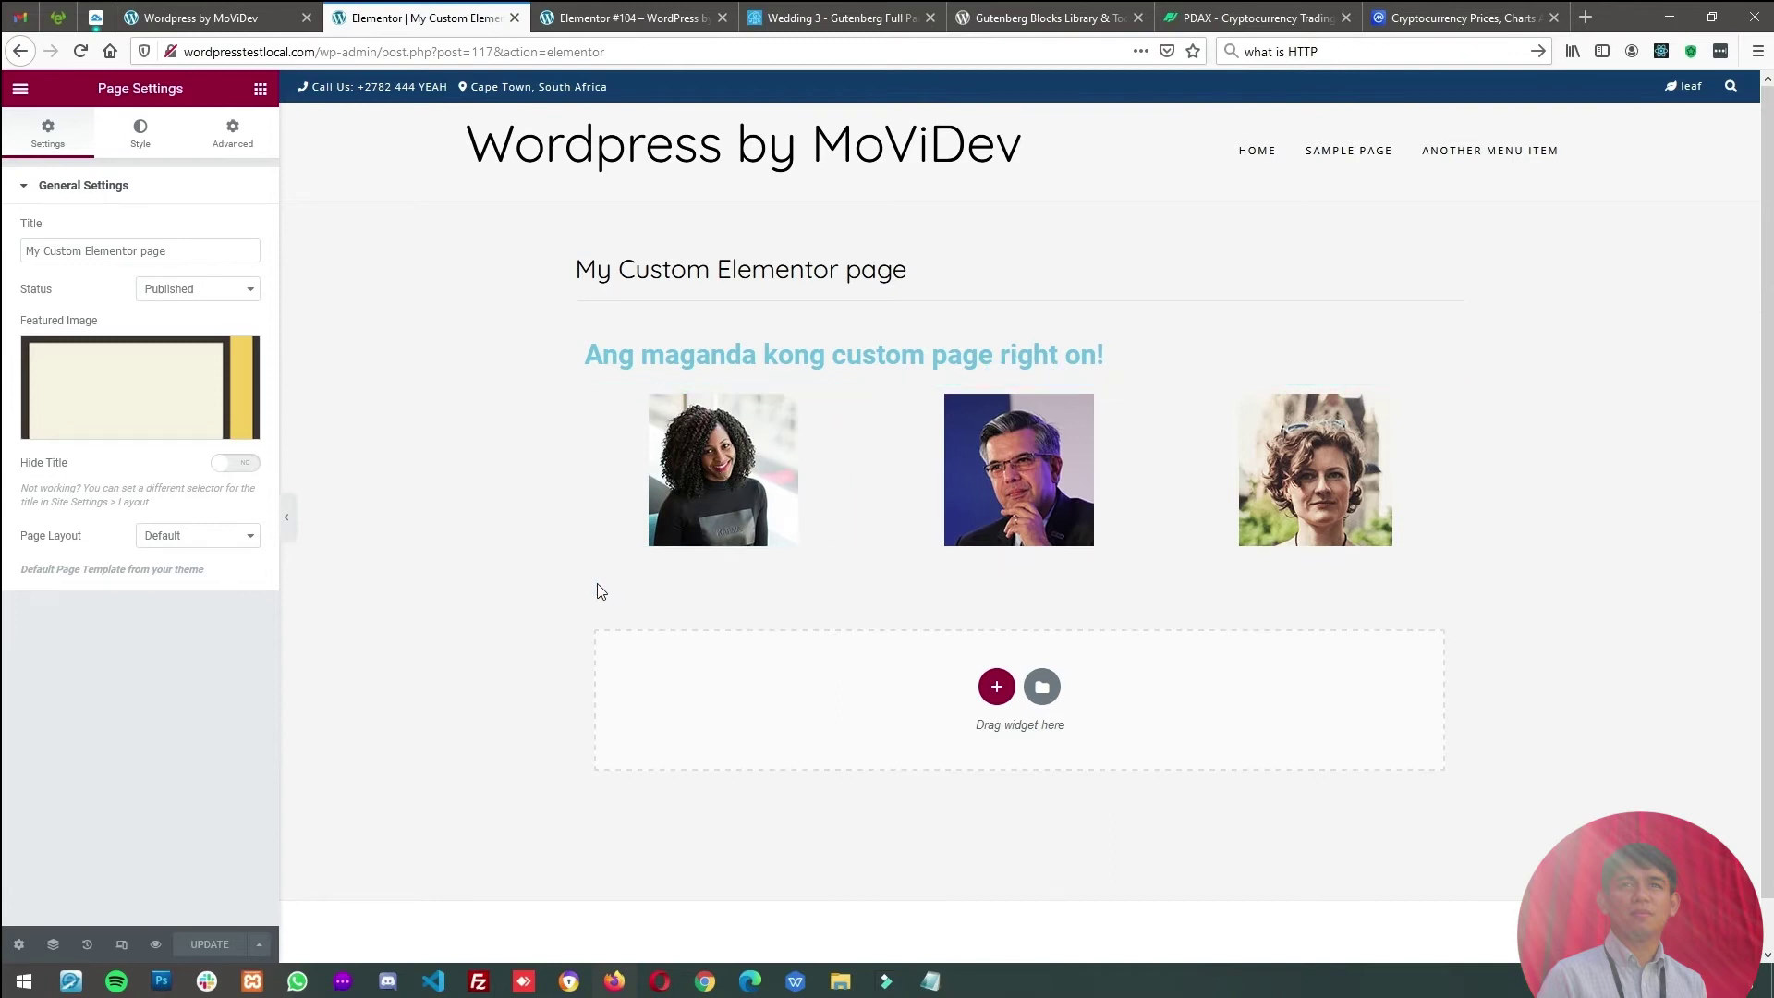
- Preview the updated page in the browser and return to the Elementor editor
left_click(156, 944)
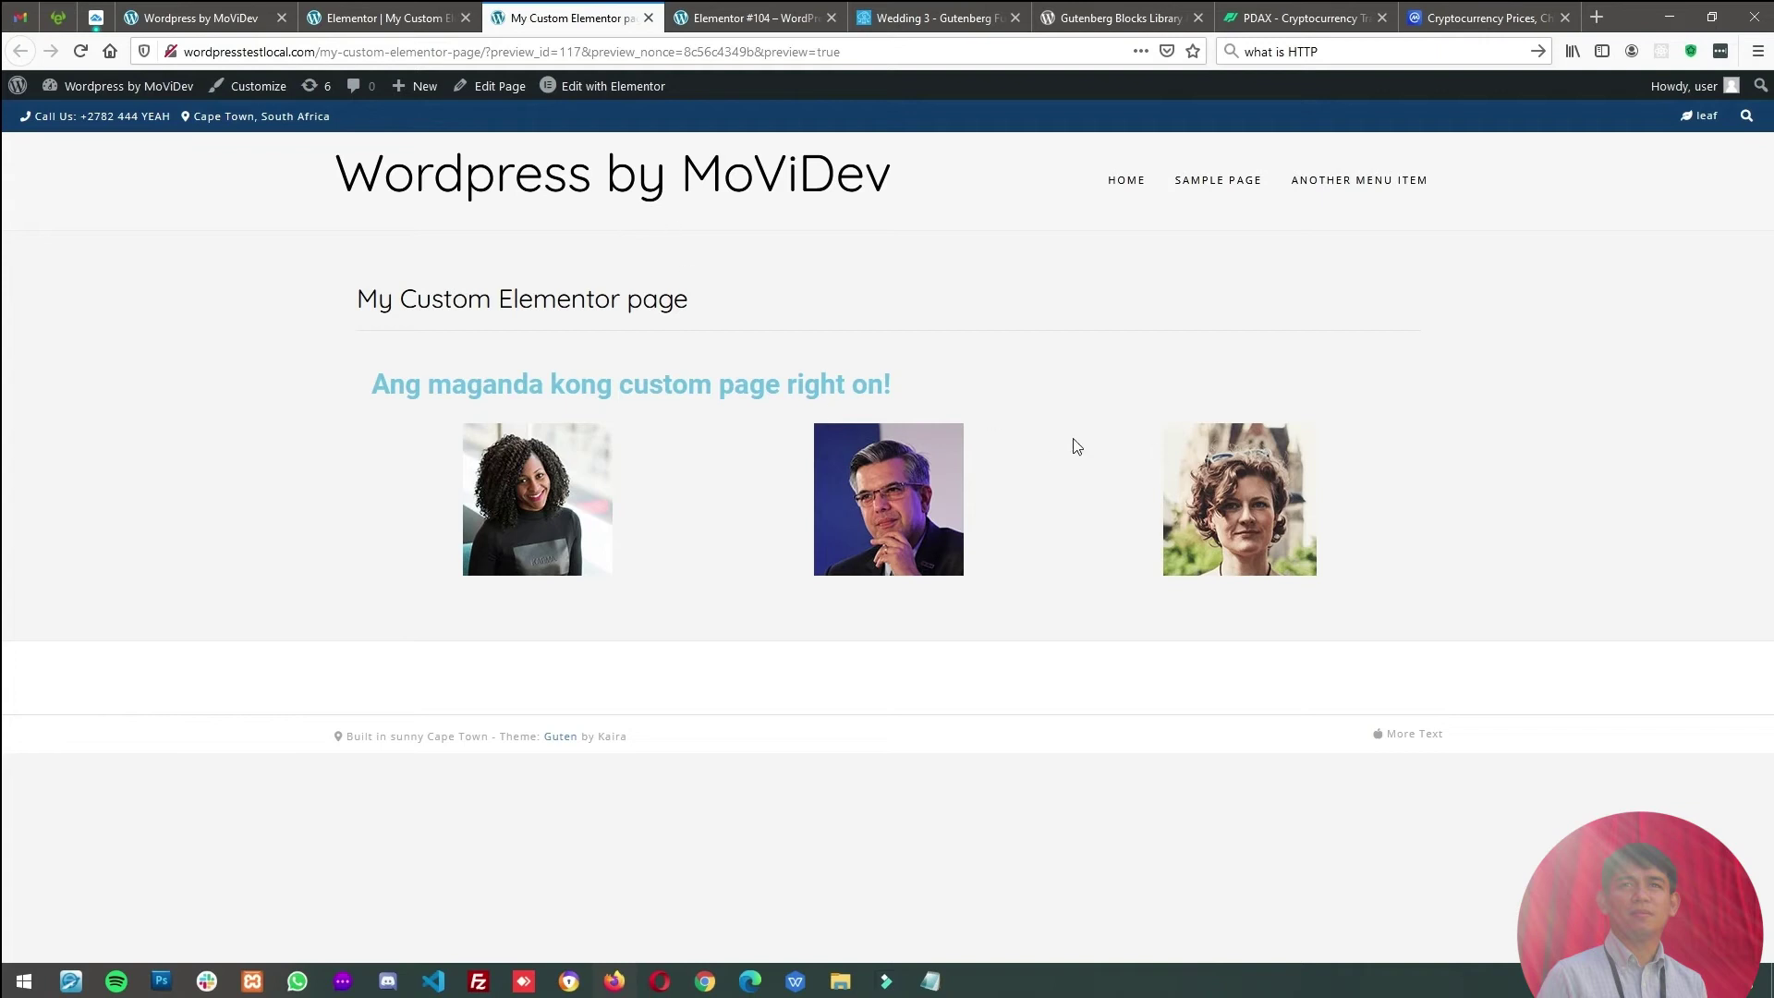
left_click(365, 20)
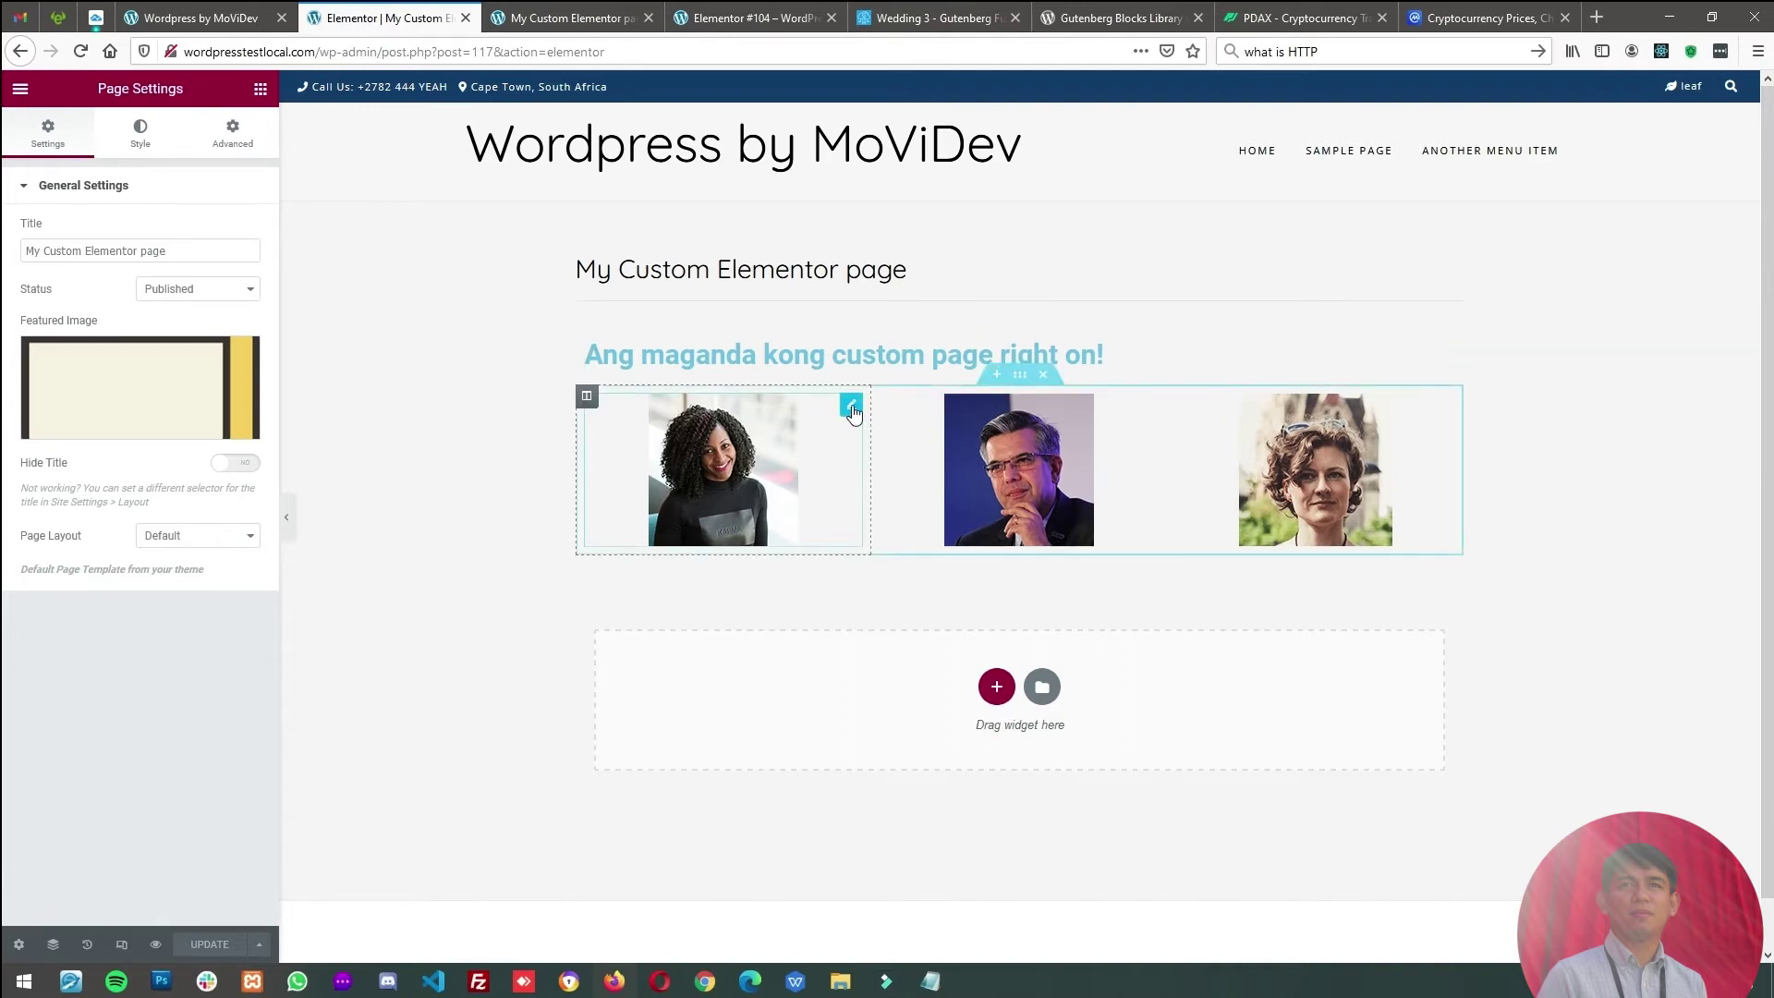
- Set the width of the first column's image to 100% in its style options
left_click(622, 476)
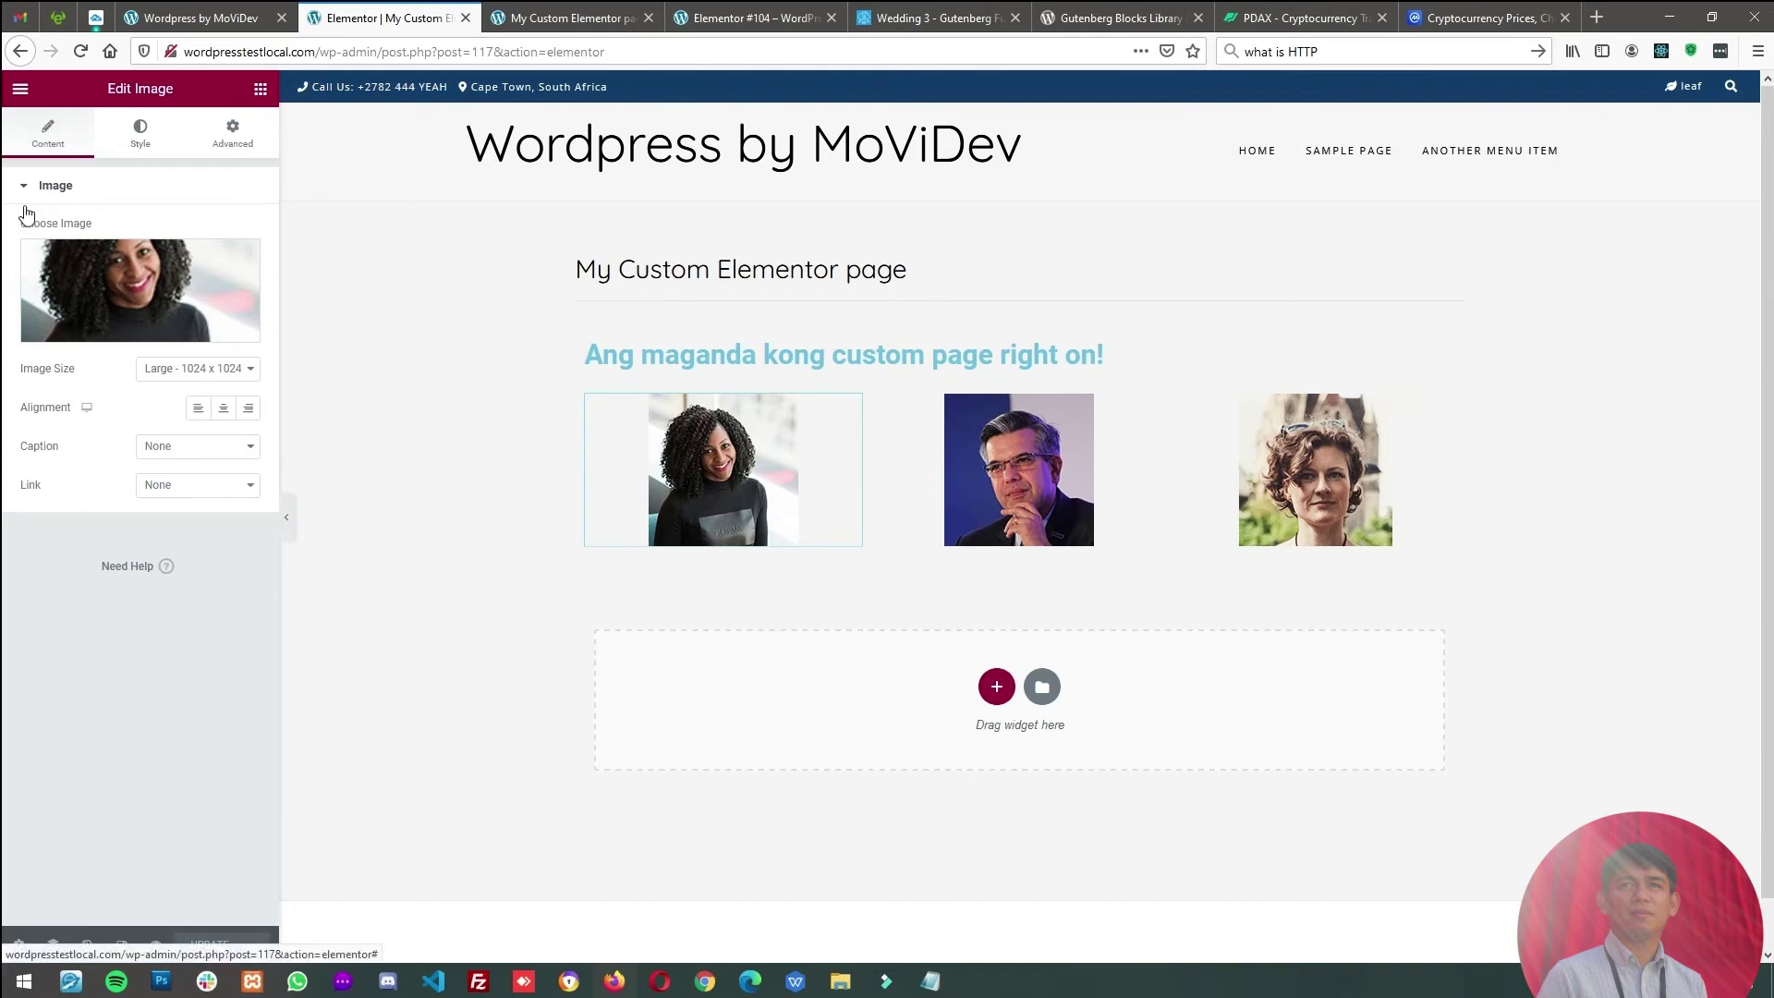
mouse_move(130, 278)
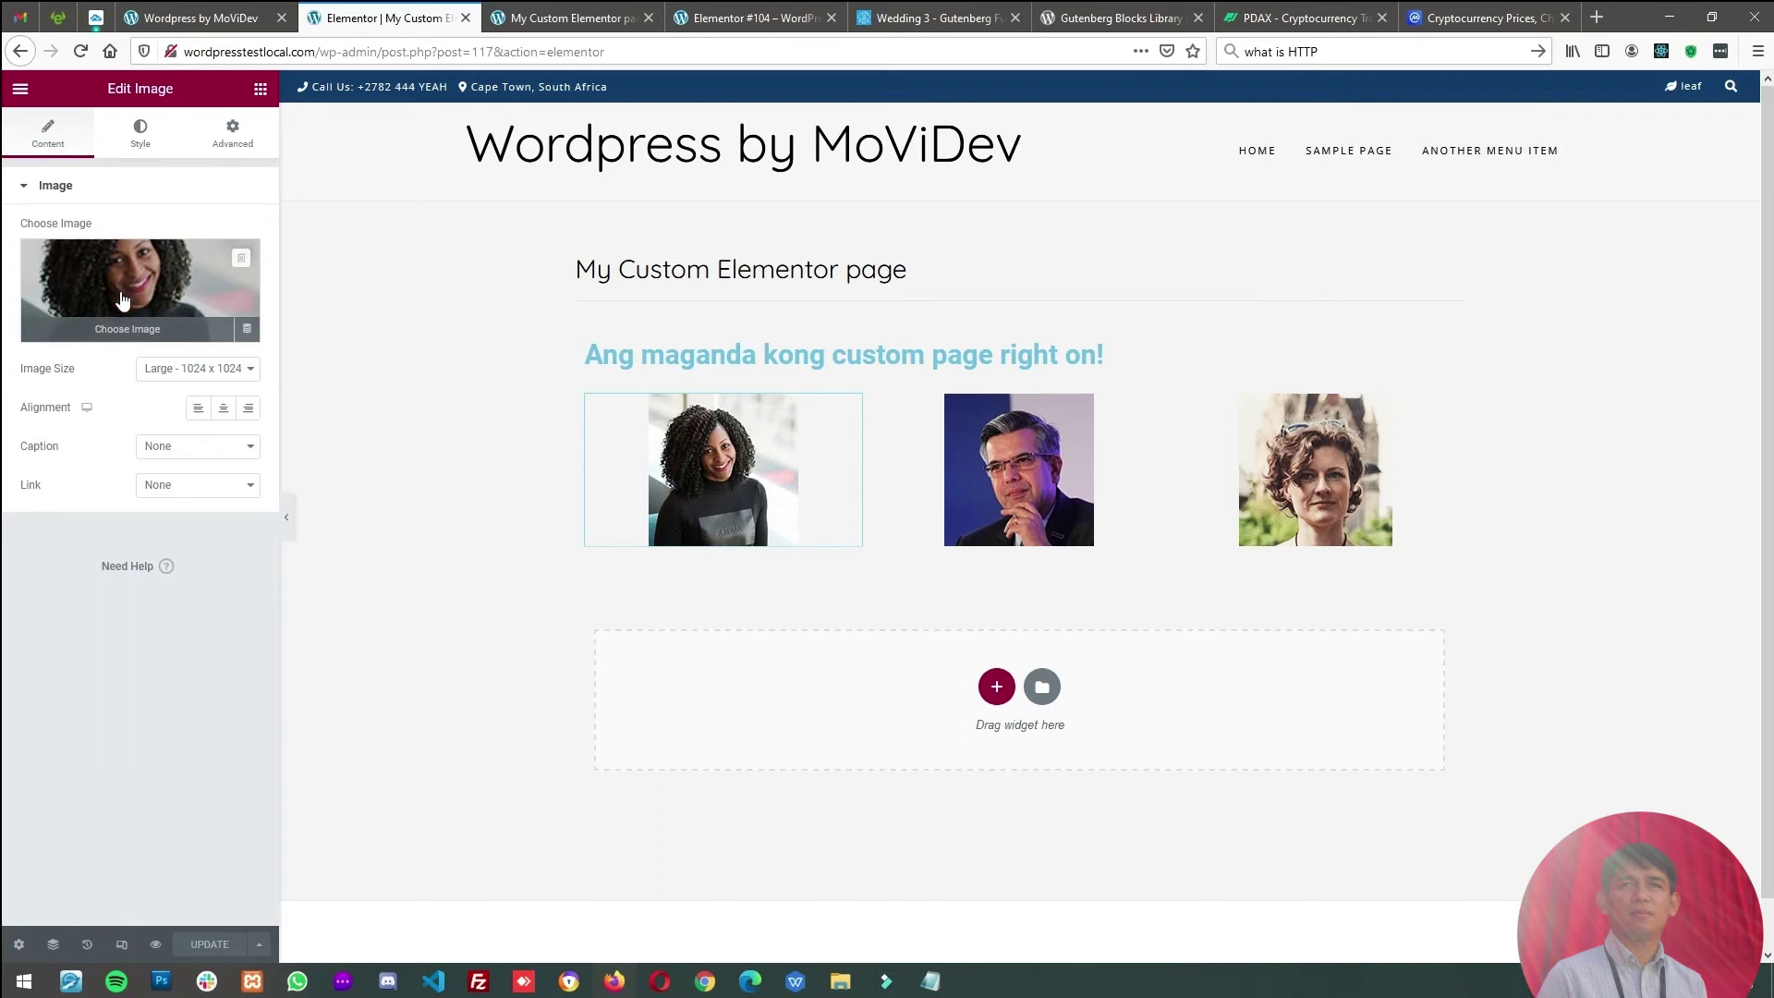
left_click(140, 151)
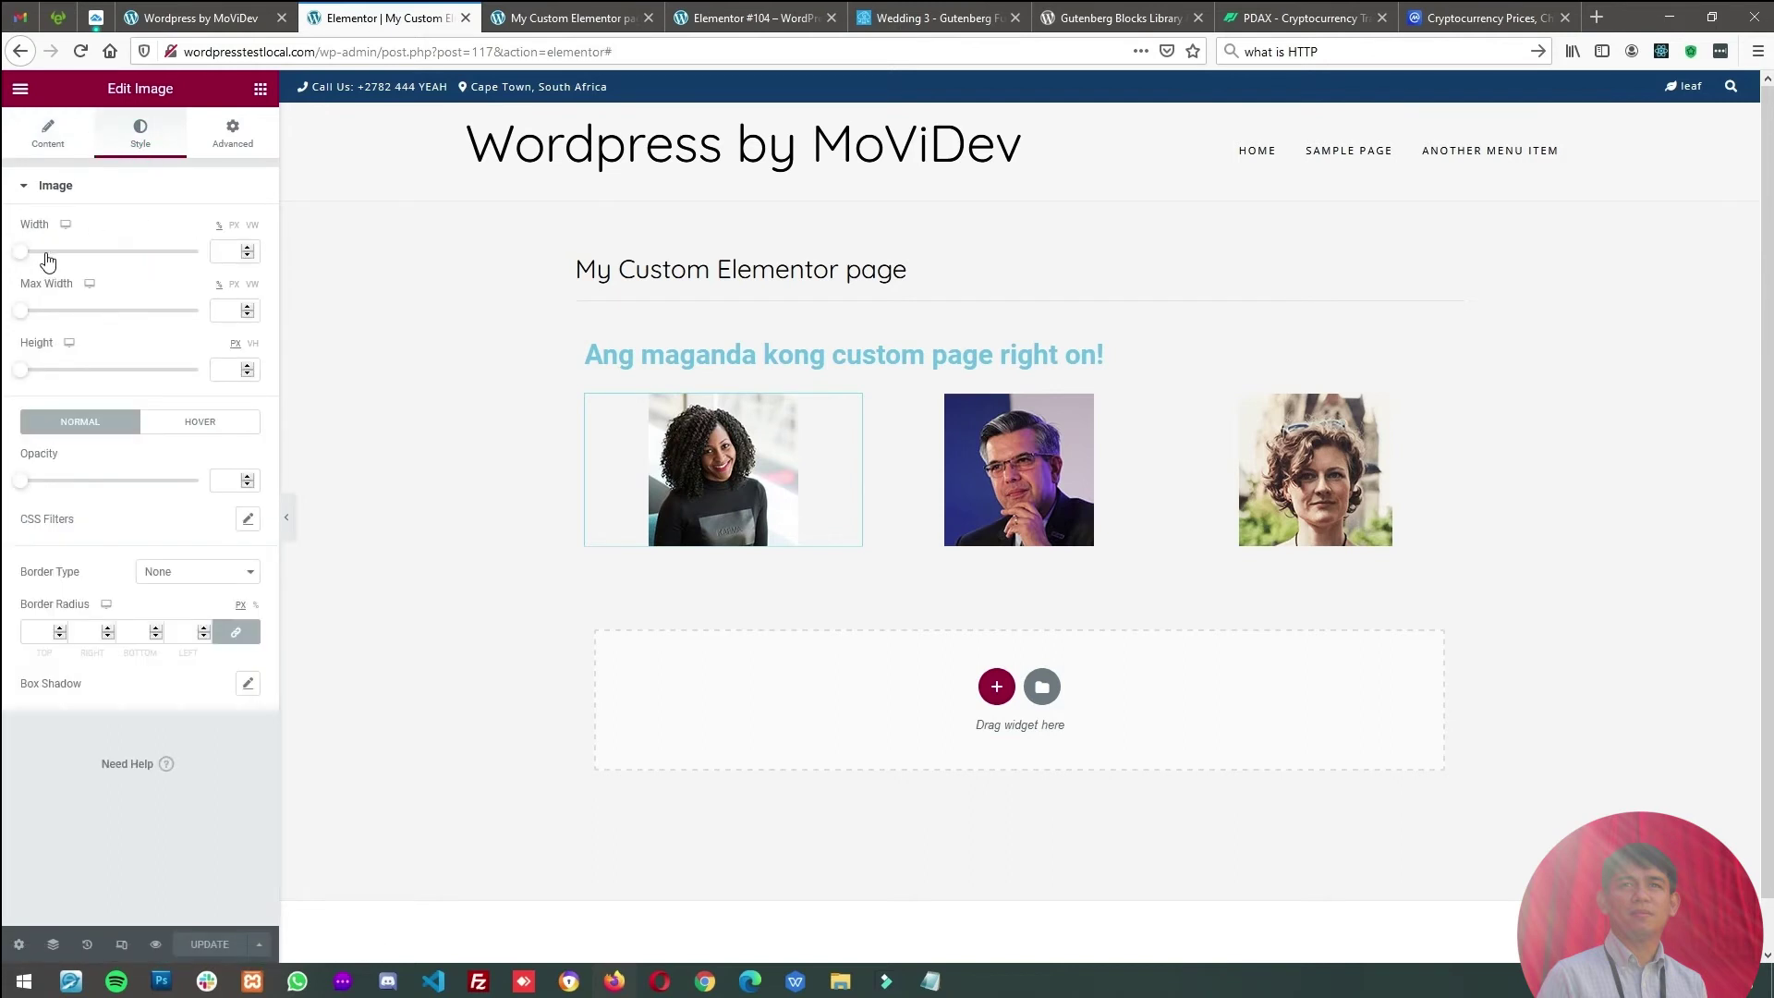
left_click(219, 227)
left_click(230, 255)
type("100")
left_click(352, 467)
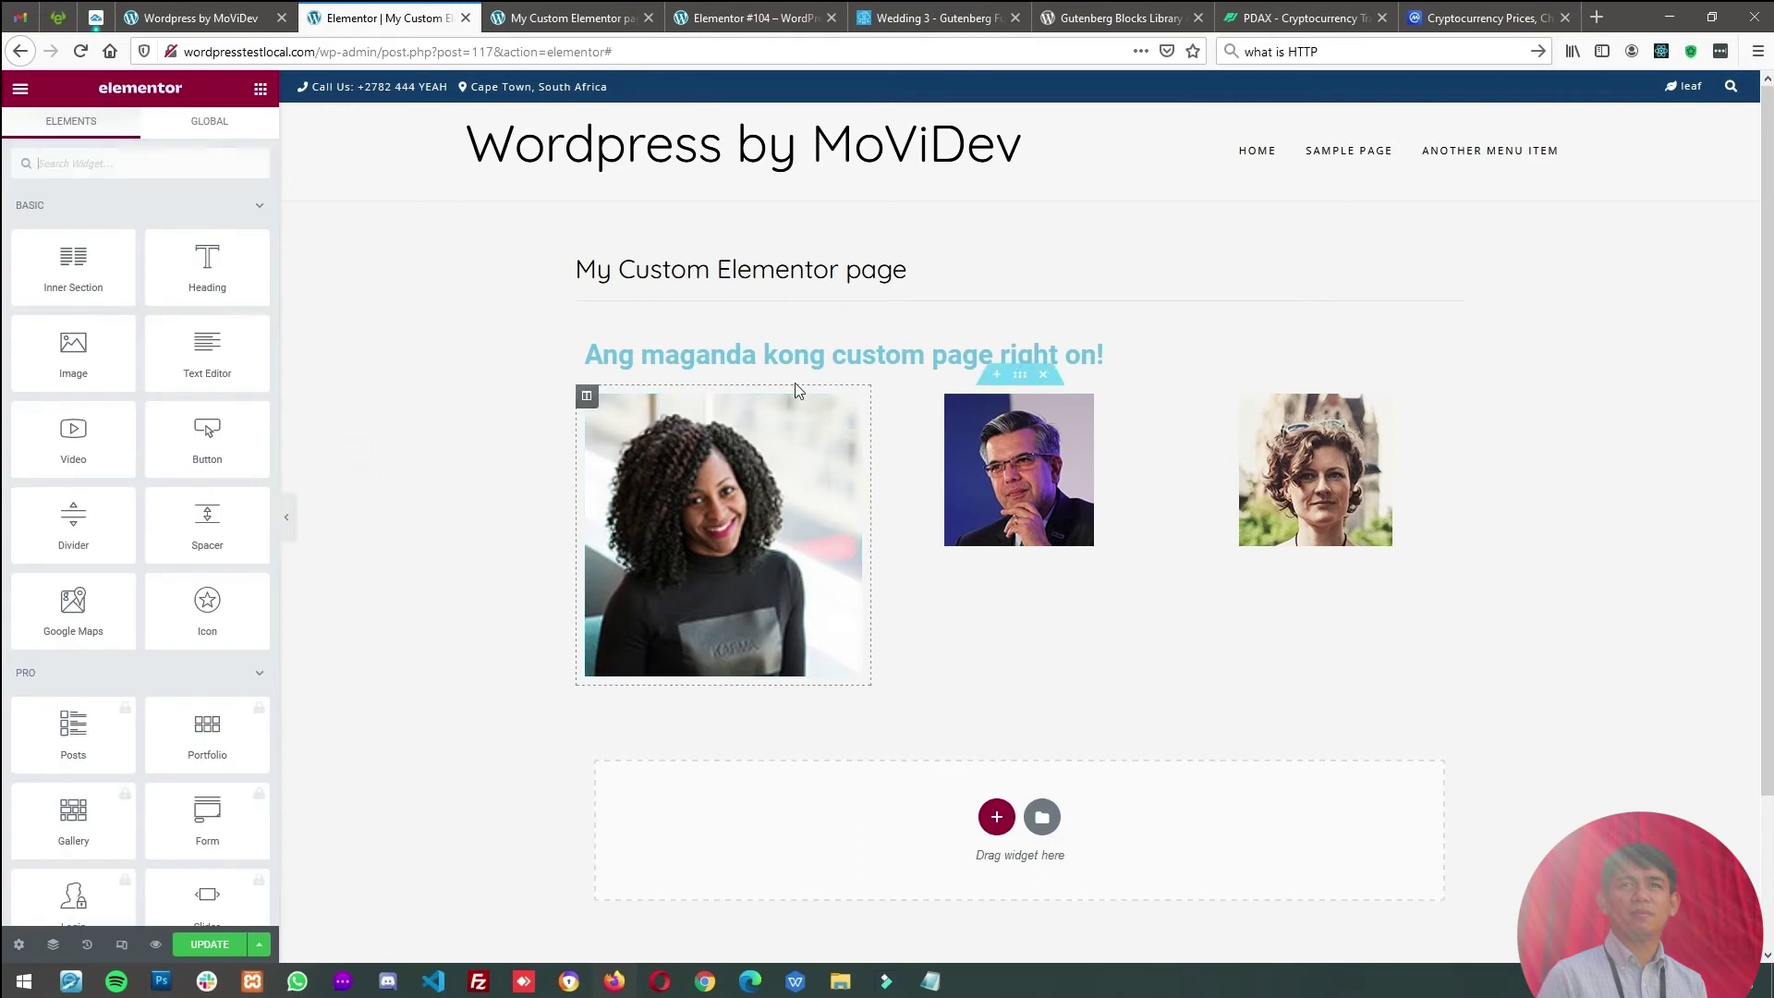